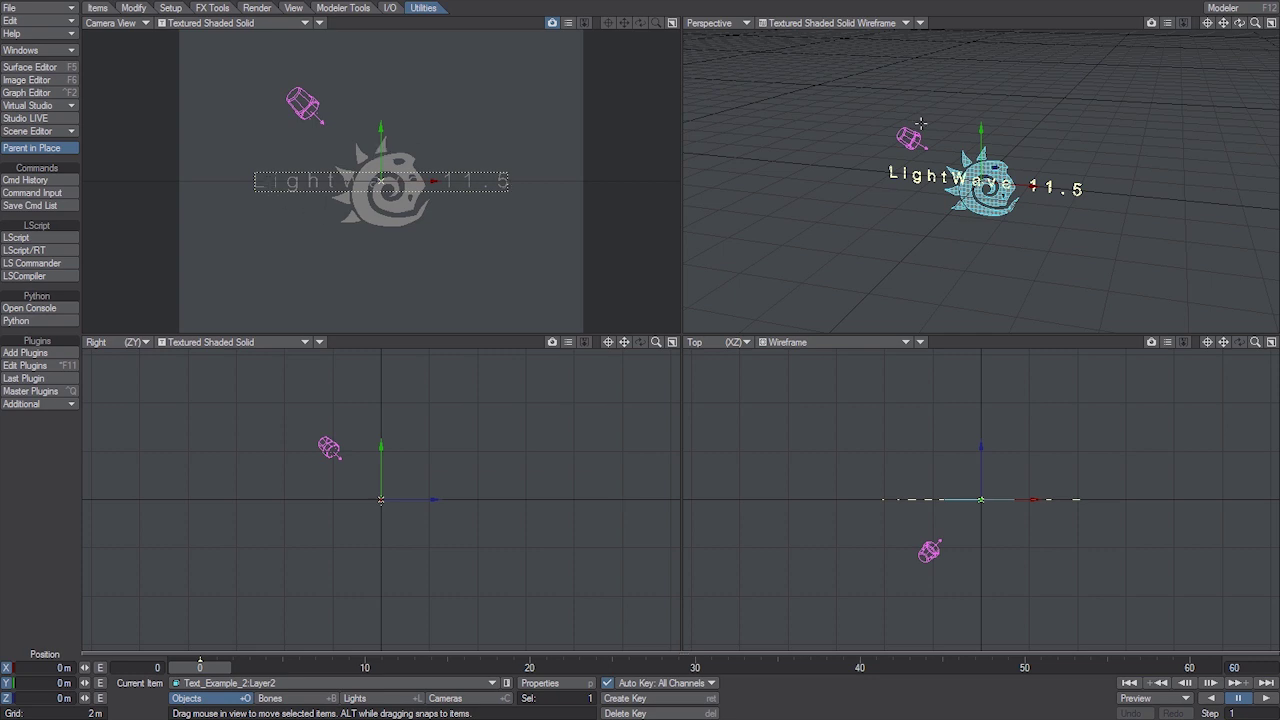
- Zoom the Perspective viewport in close on the LightWave 11.5 text and the spiral logo
scroll(981, 178, up, 5)
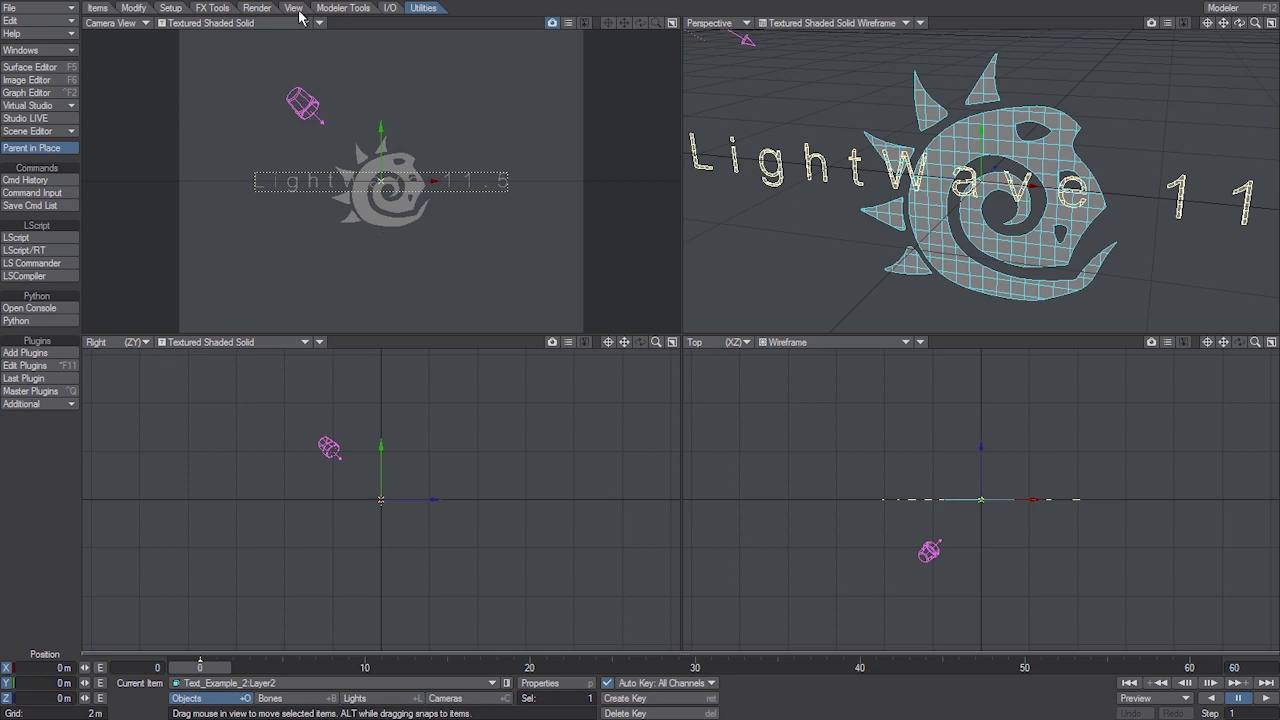
- Add a new flock generator from FX Tools > Flocking and move it below the logo
click(102, 10)
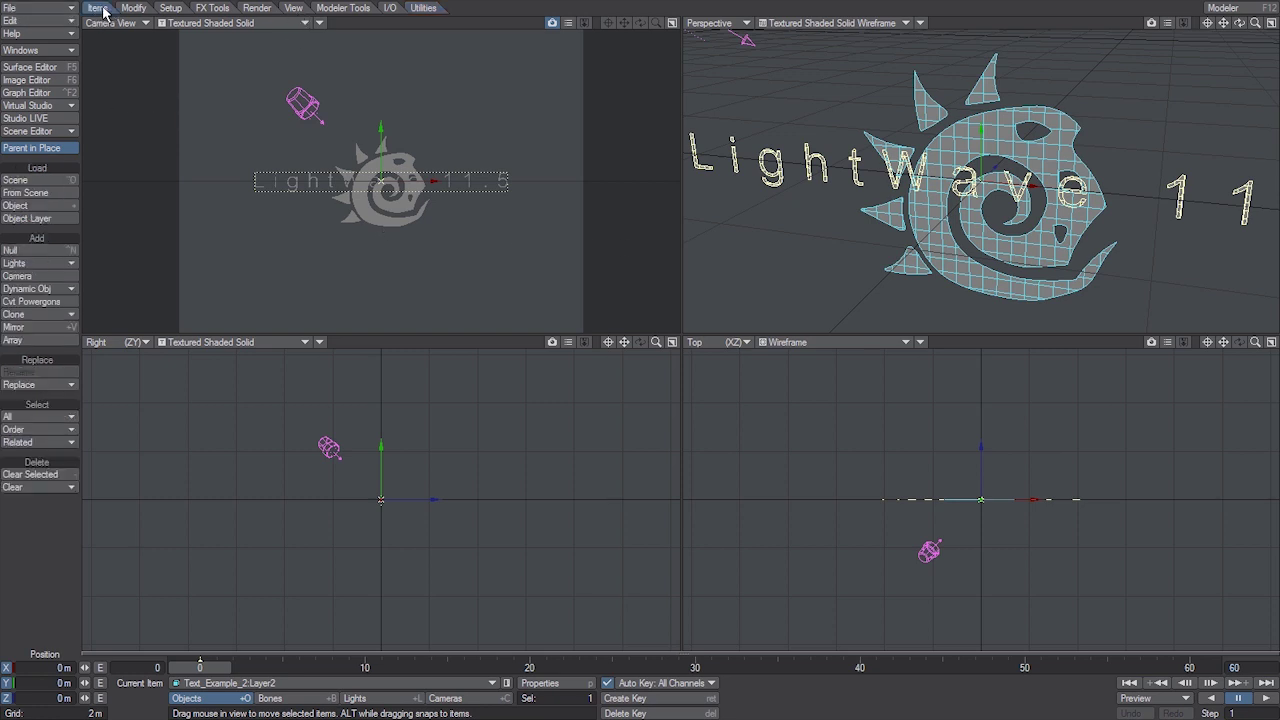
click(212, 8)
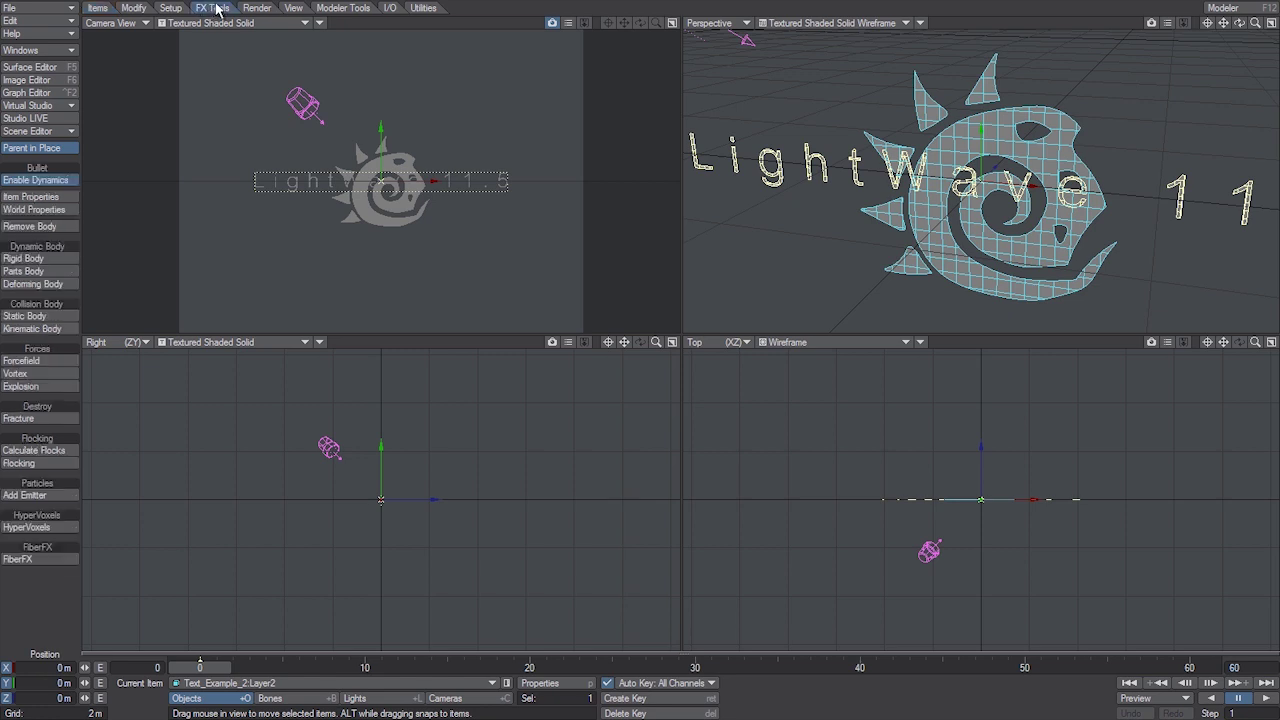
click(36, 466)
click(566, 157)
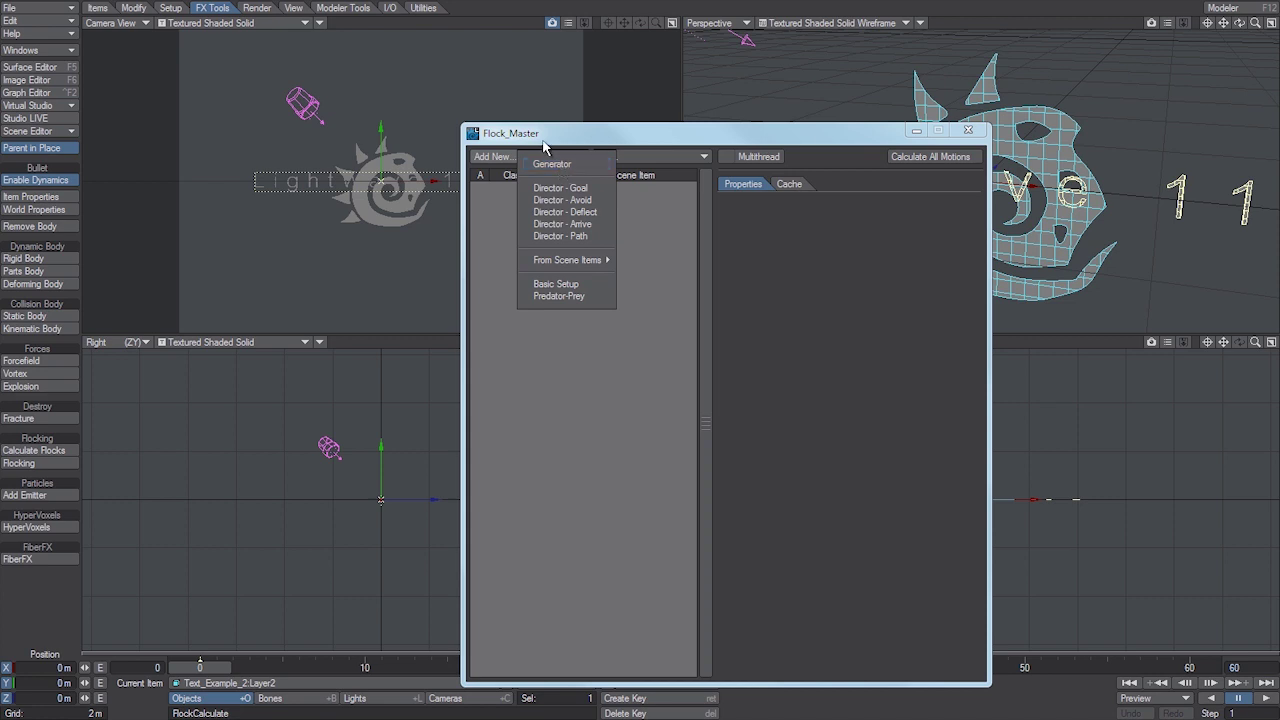
click(561, 165)
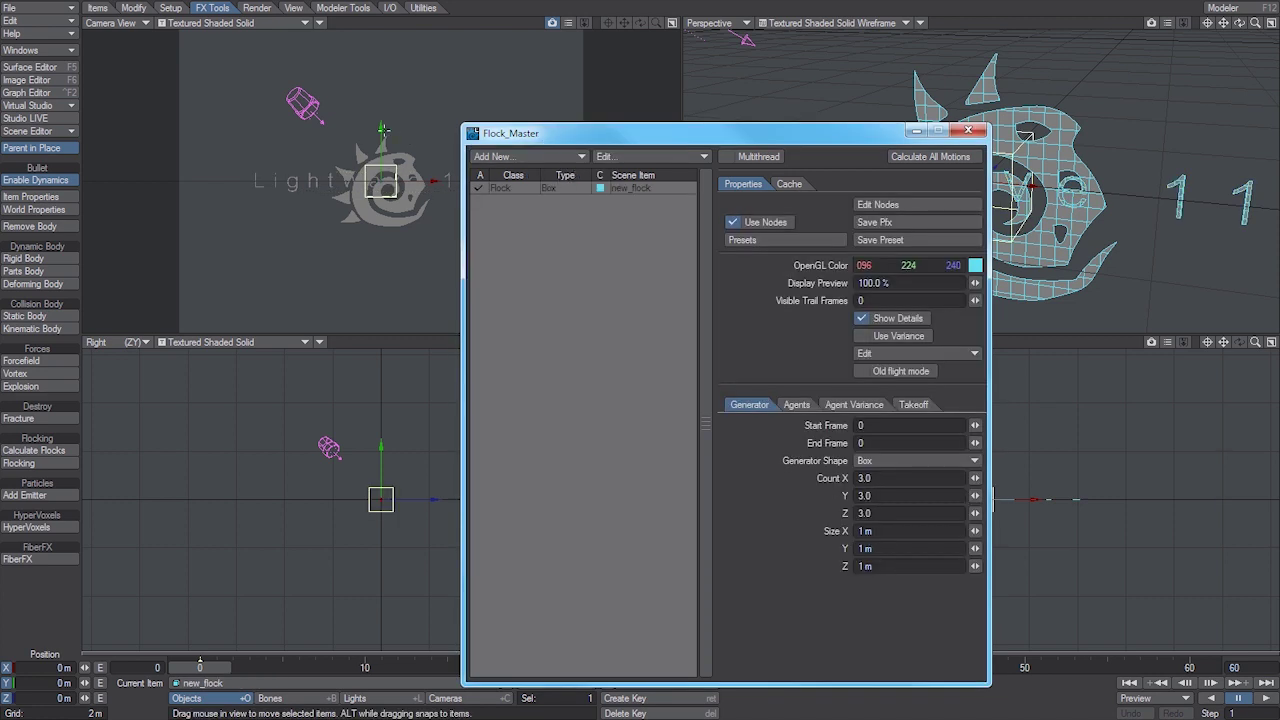
right_drag(382, 128, 549, 273)
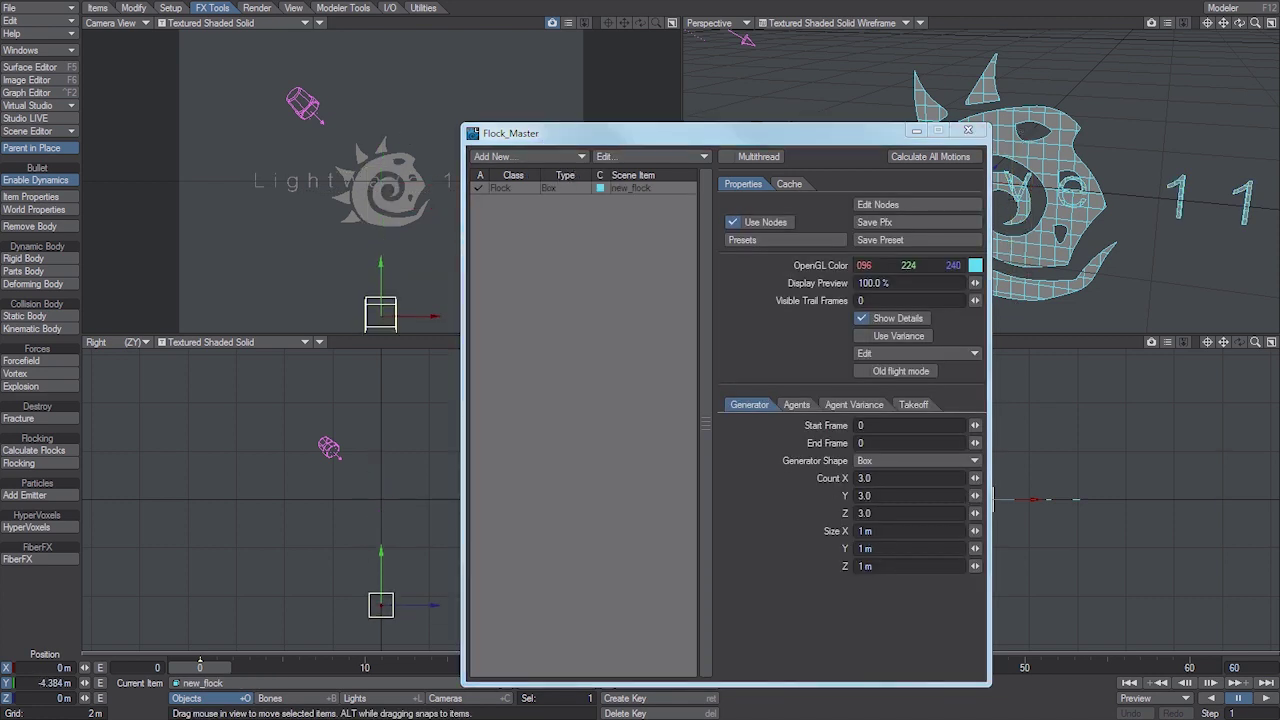
- Set the generator's Count X to 300 and Size X to 10 m, then close Flock_Master
click(866, 478)
text(30)
key(Tab)
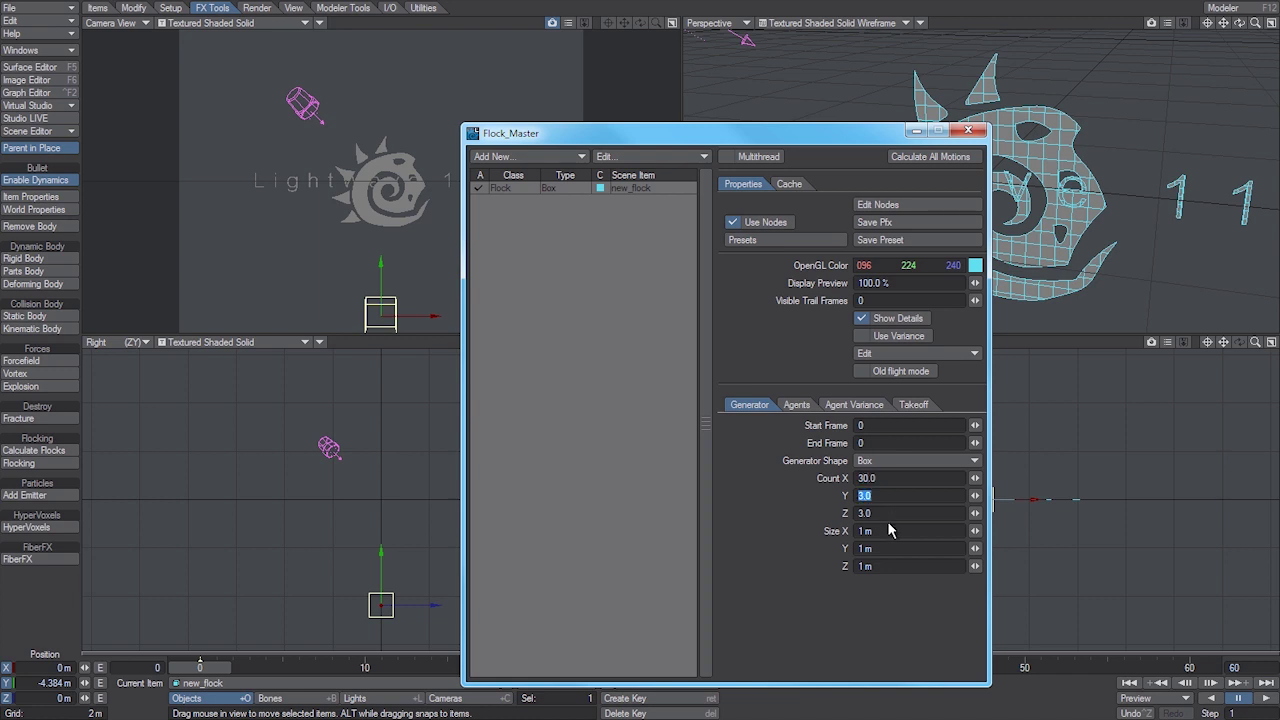
click(863, 531)
text(10)
key(Tab)
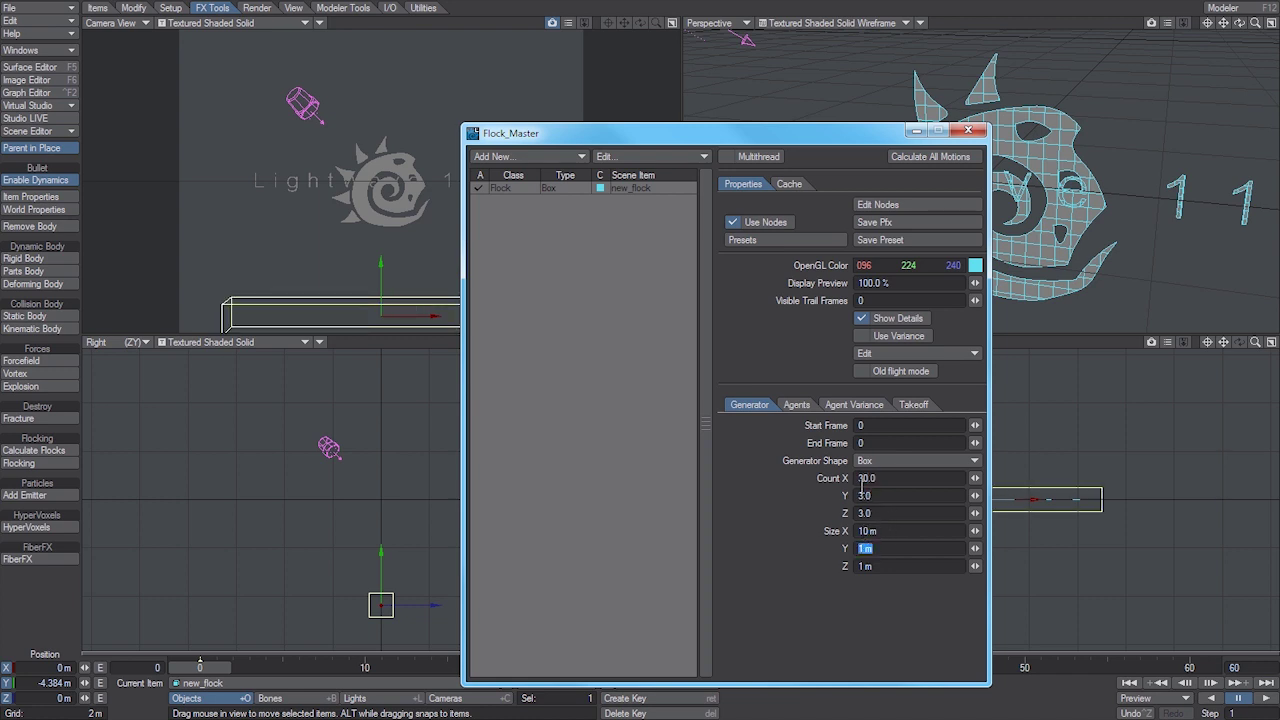
click(860, 478)
text(0)
click(970, 130)
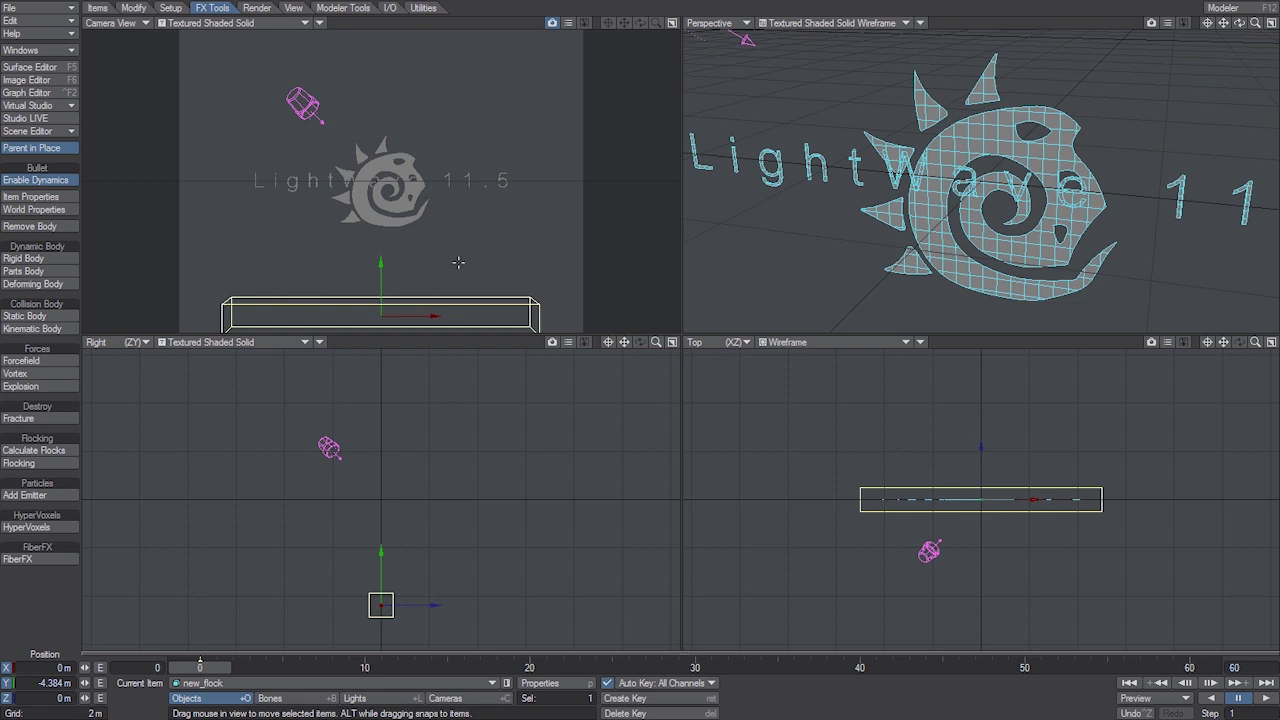
- Add a Flock Director custom object to the LightWave text and open its settings
click(507, 180)
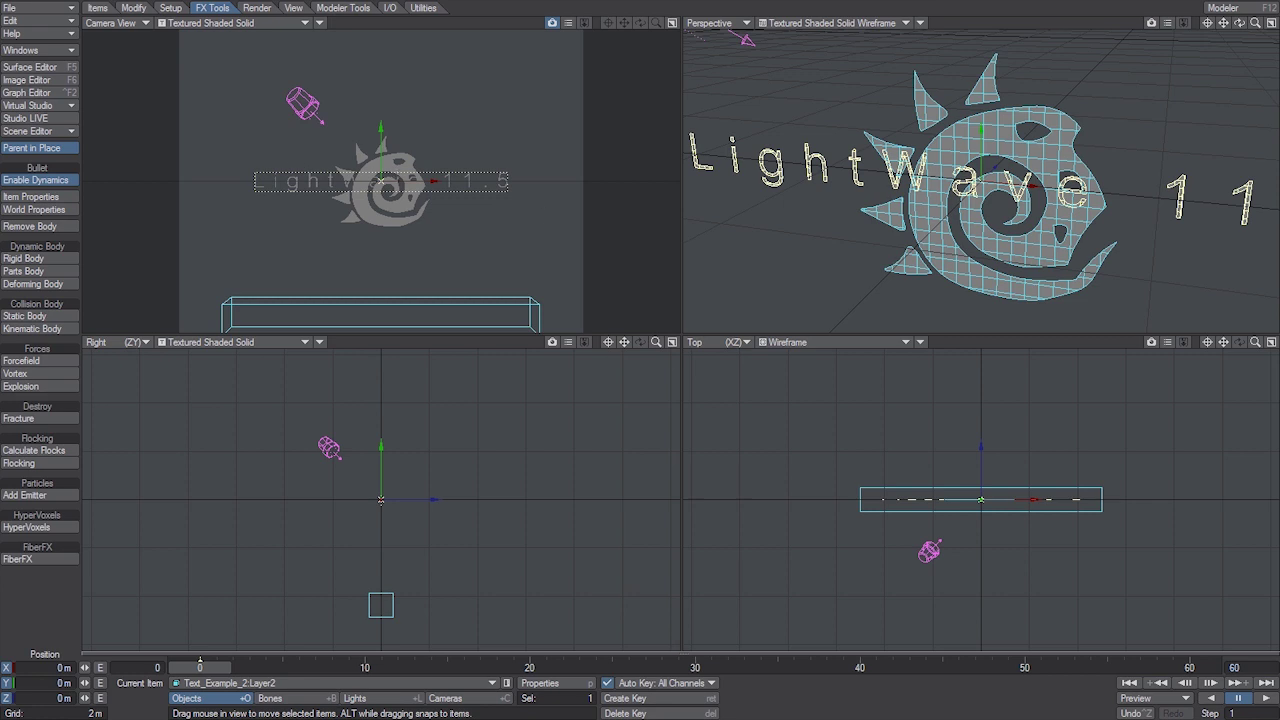
key(p)
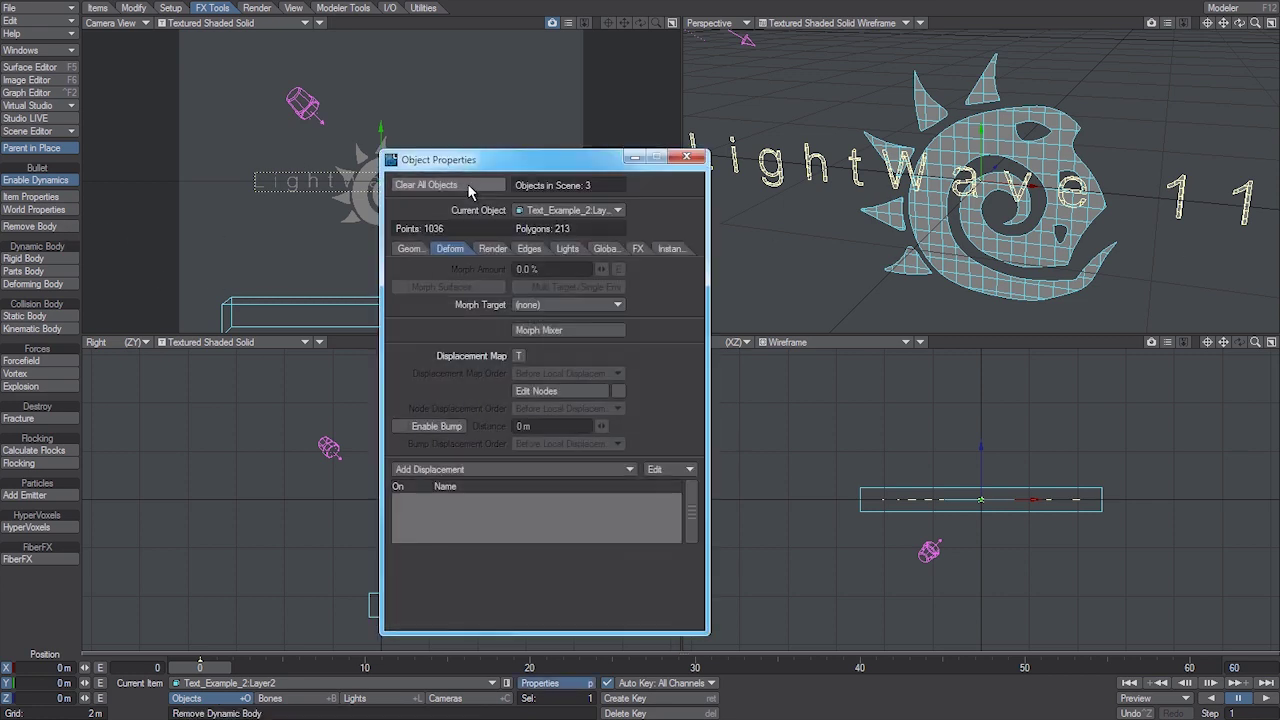
click(416, 248)
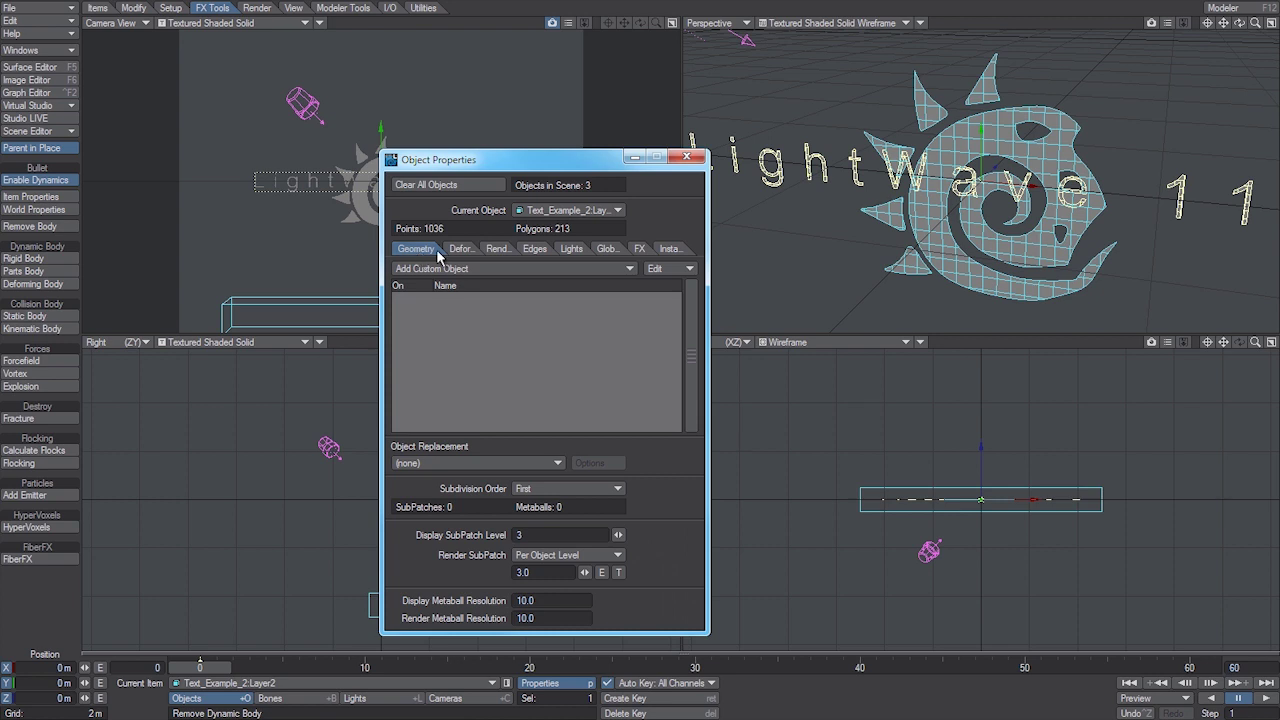
click(451, 270)
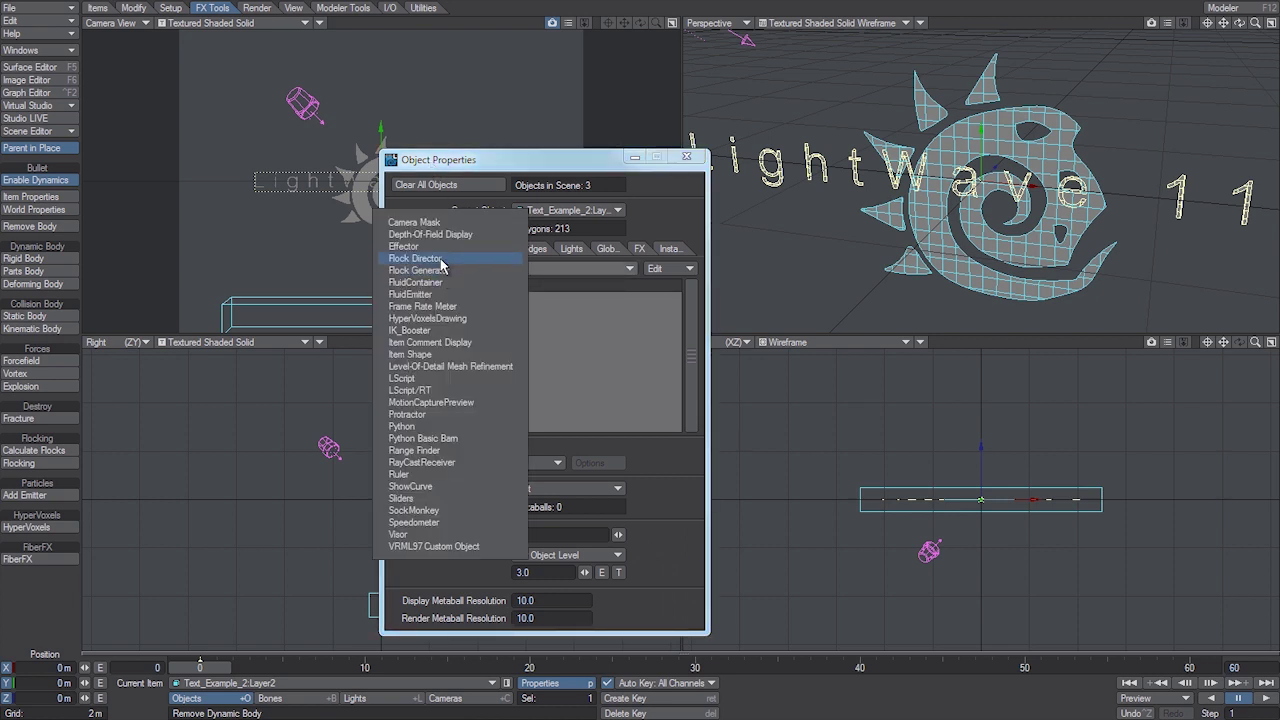
click(444, 258)
double_click(474, 298)
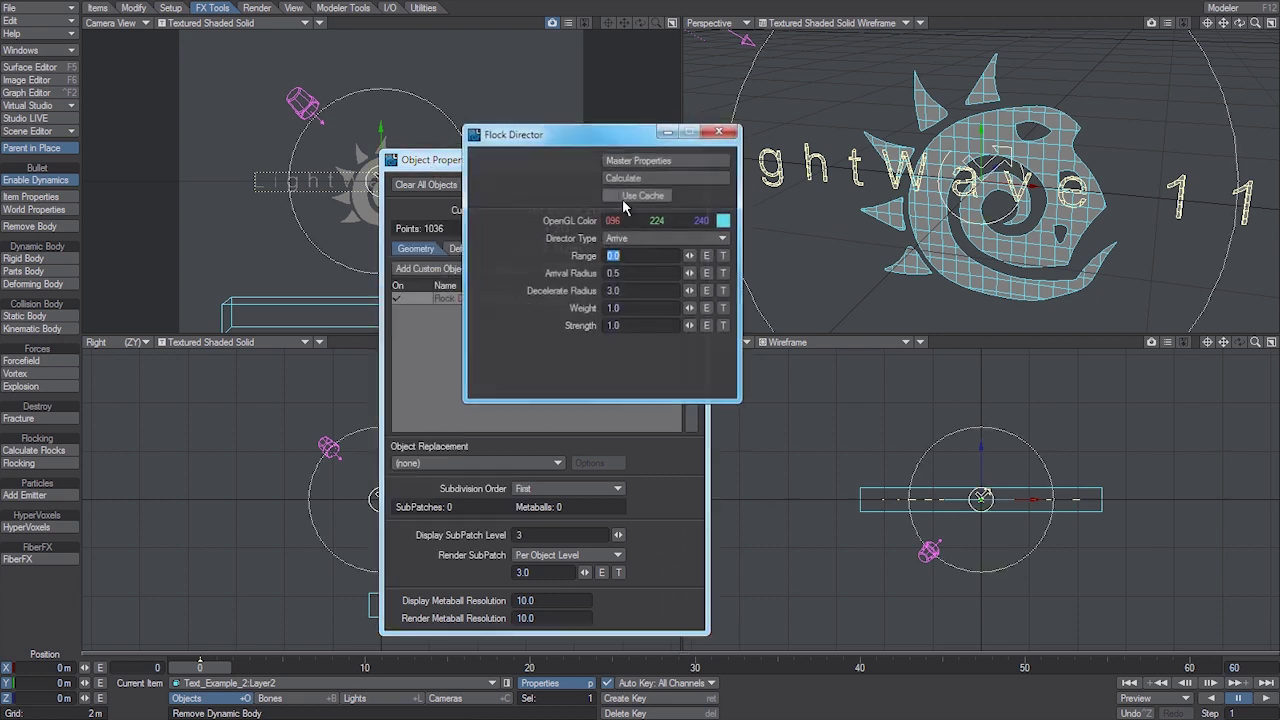
click(697, 157)
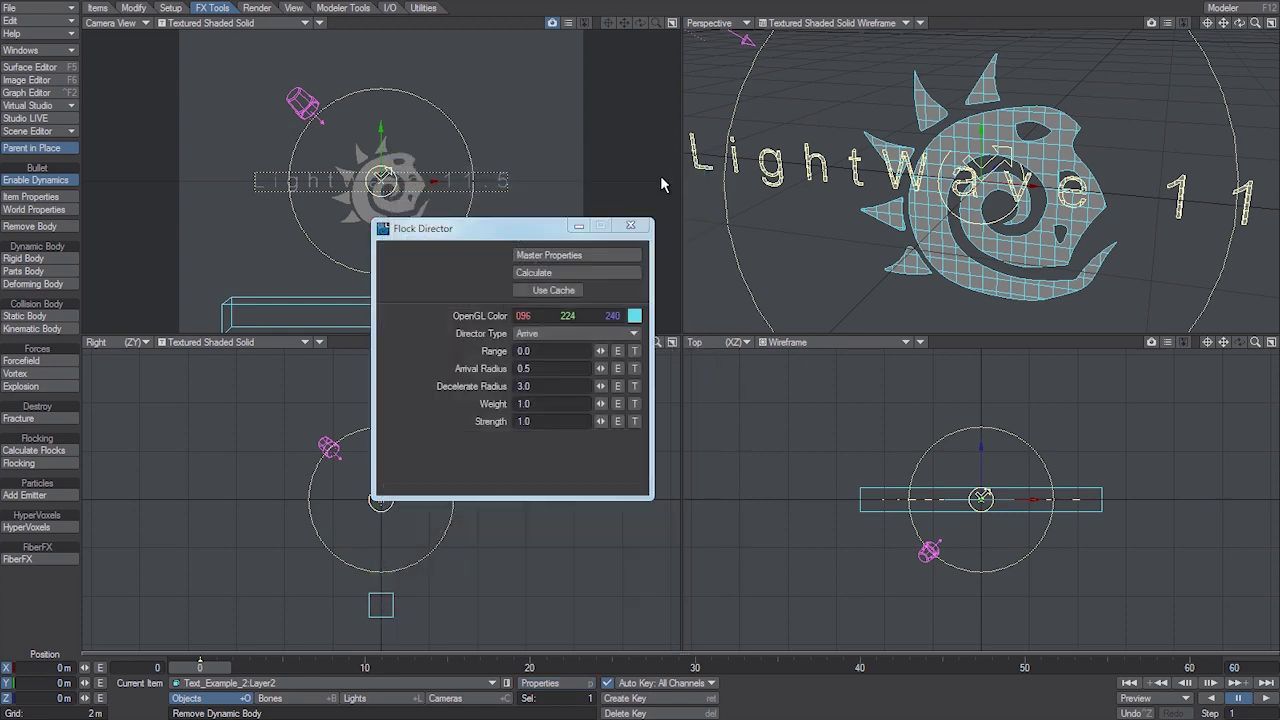
drag(517, 229, 682, 199)
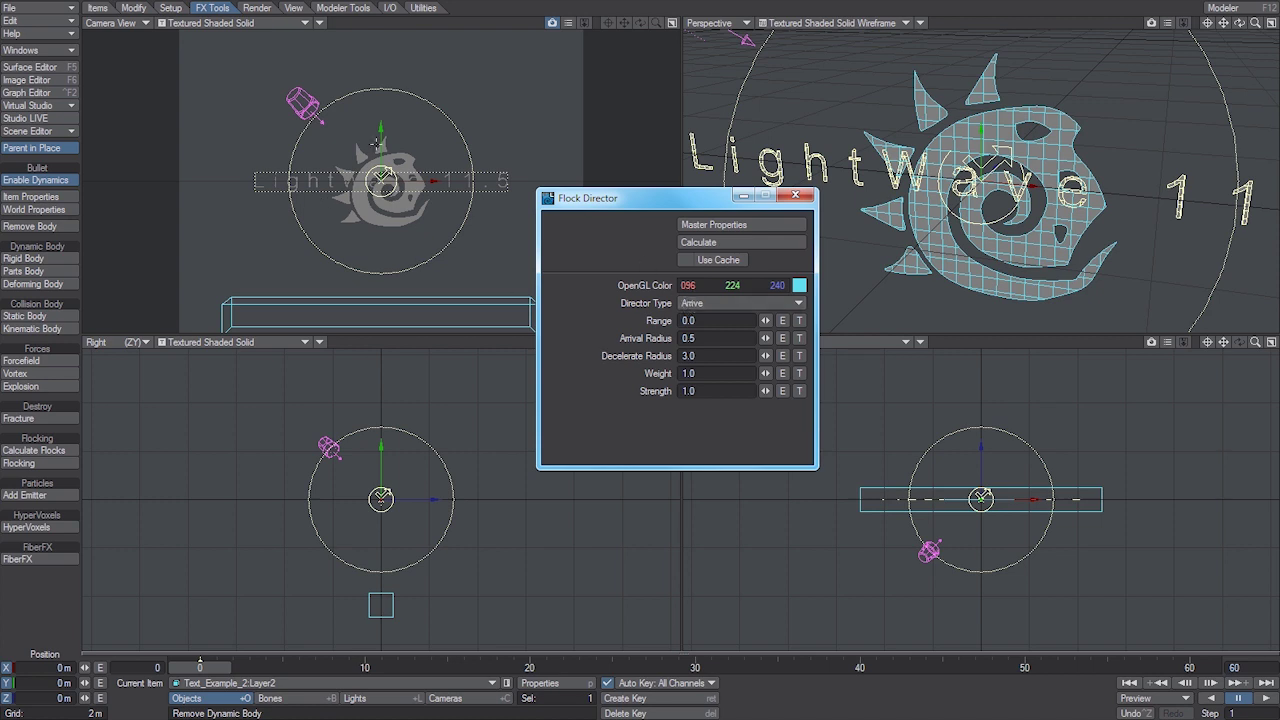
- Set the director's Decelerate Radius to 1.0 and Arrival Radius to 0.0, then calculate the flock
double_click(703, 354)
text(1)
key(Return)
double_click(708, 337)
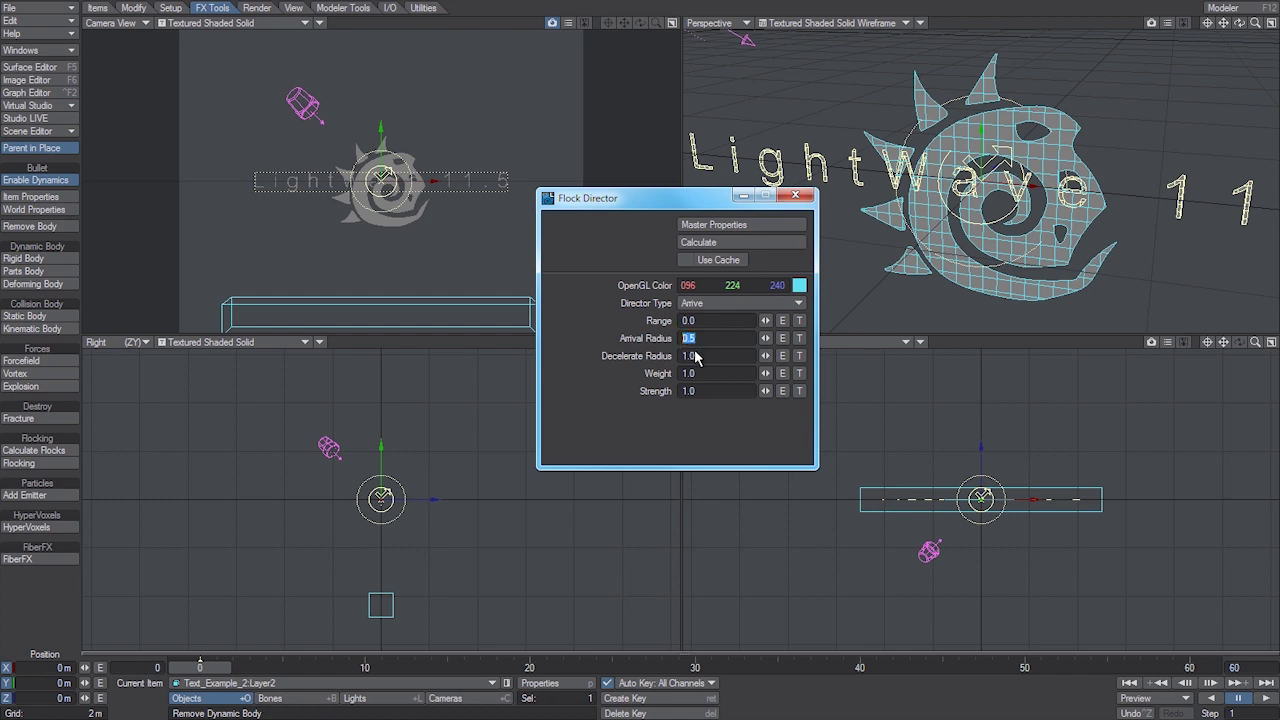
text(0)
key(Return)
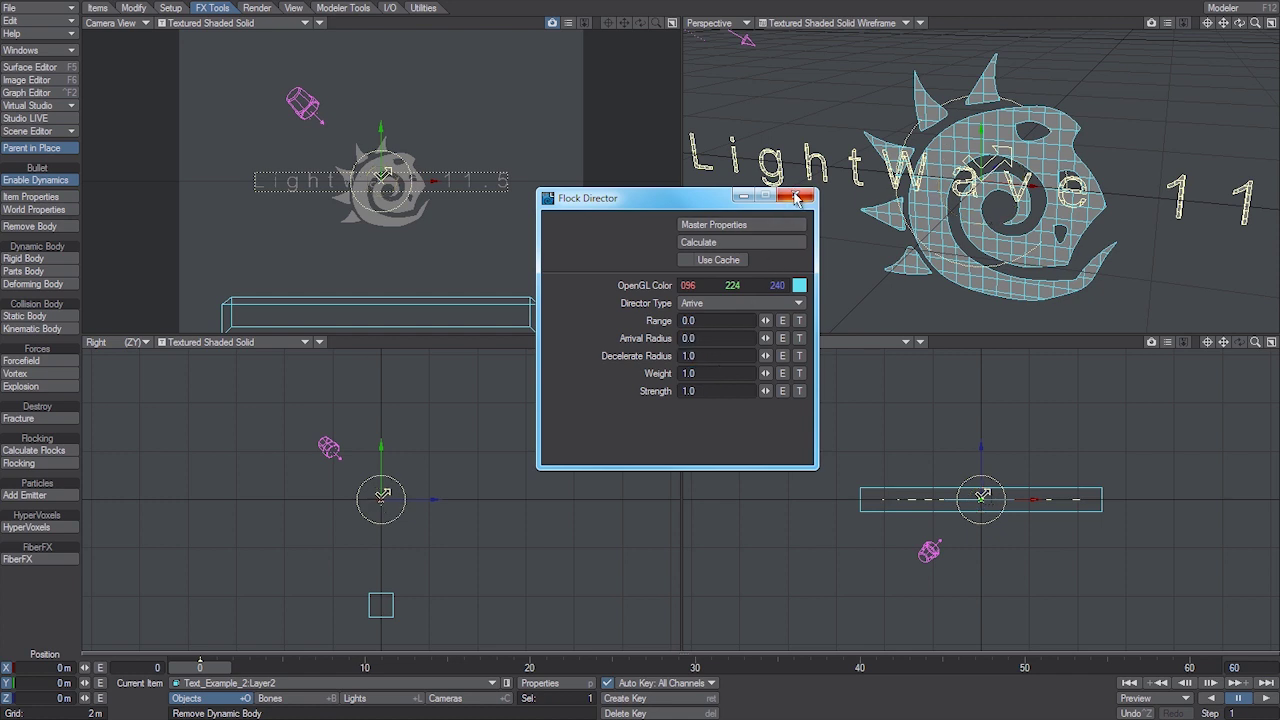
click(758, 240)
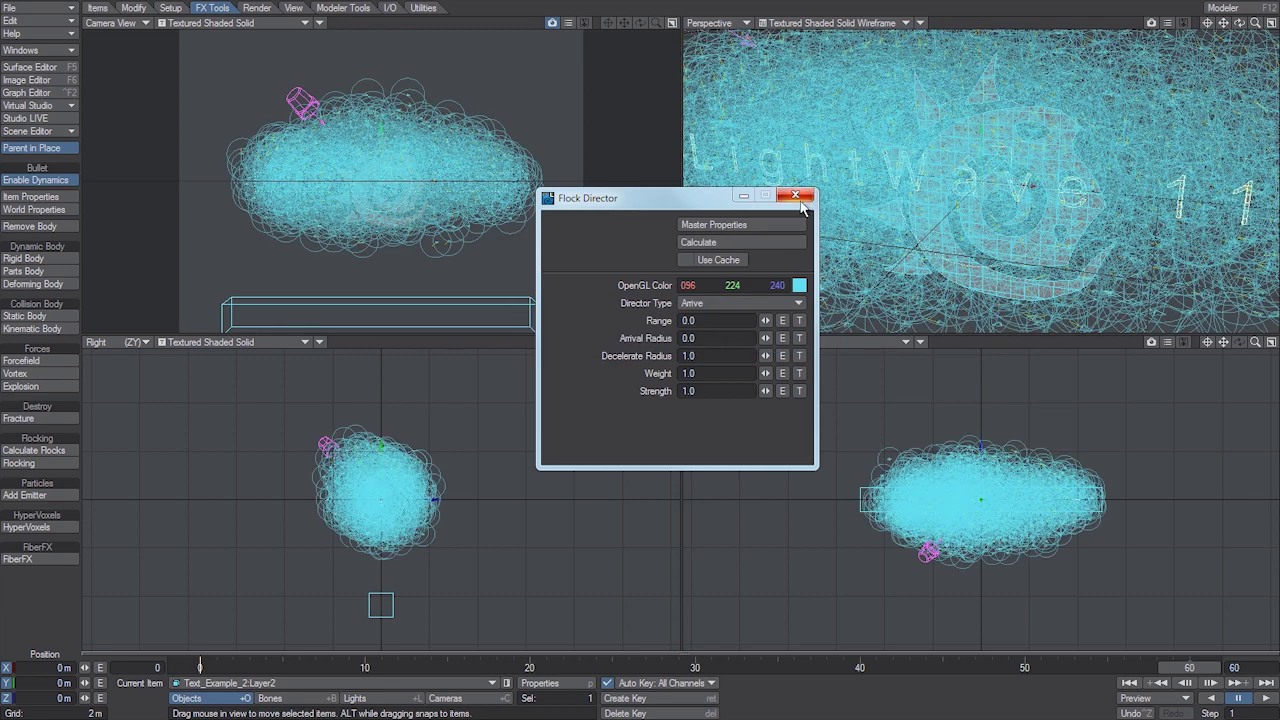
- Open Flock Master properties and select the new_flock Box generator in the list
click(742, 224)
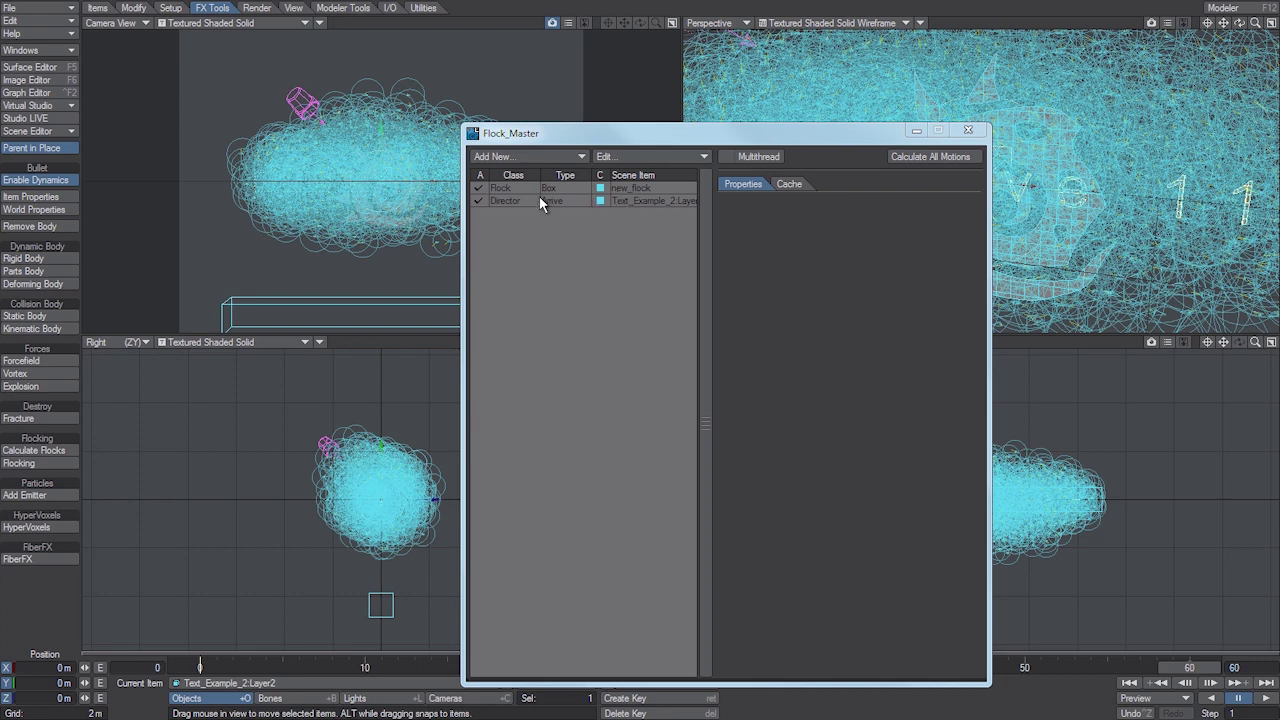
click(508, 201)
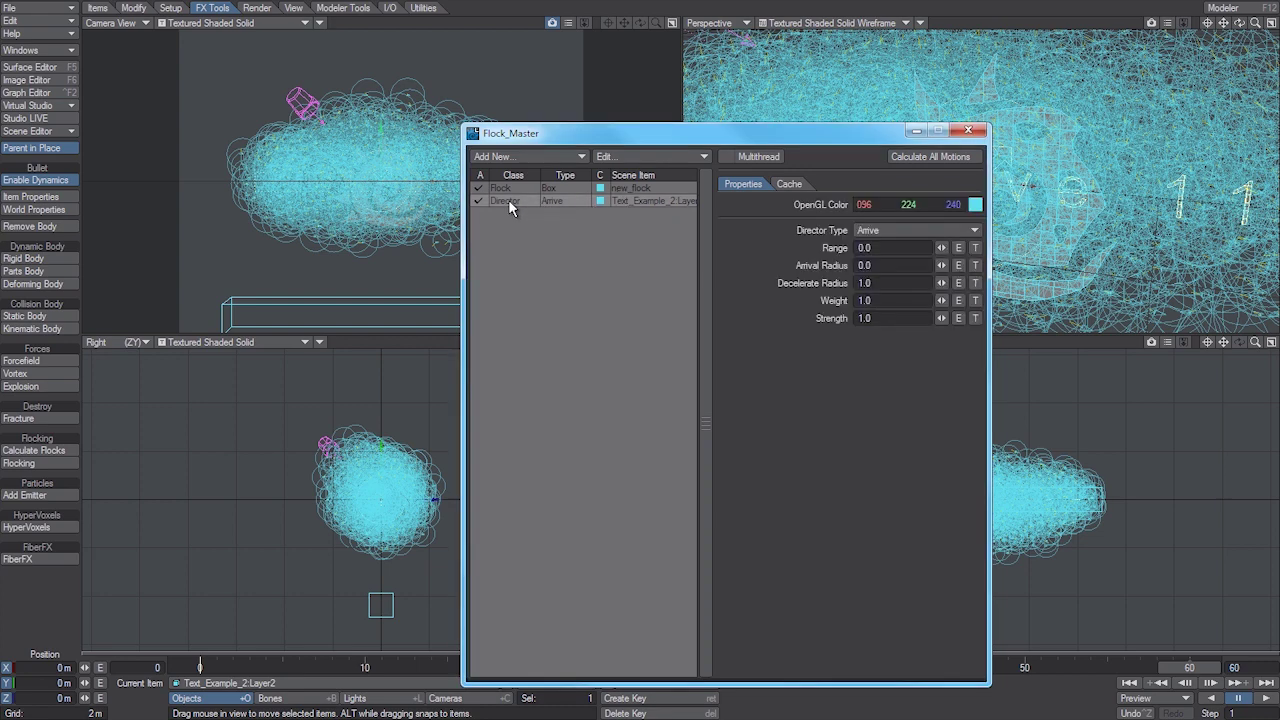
click(513, 188)
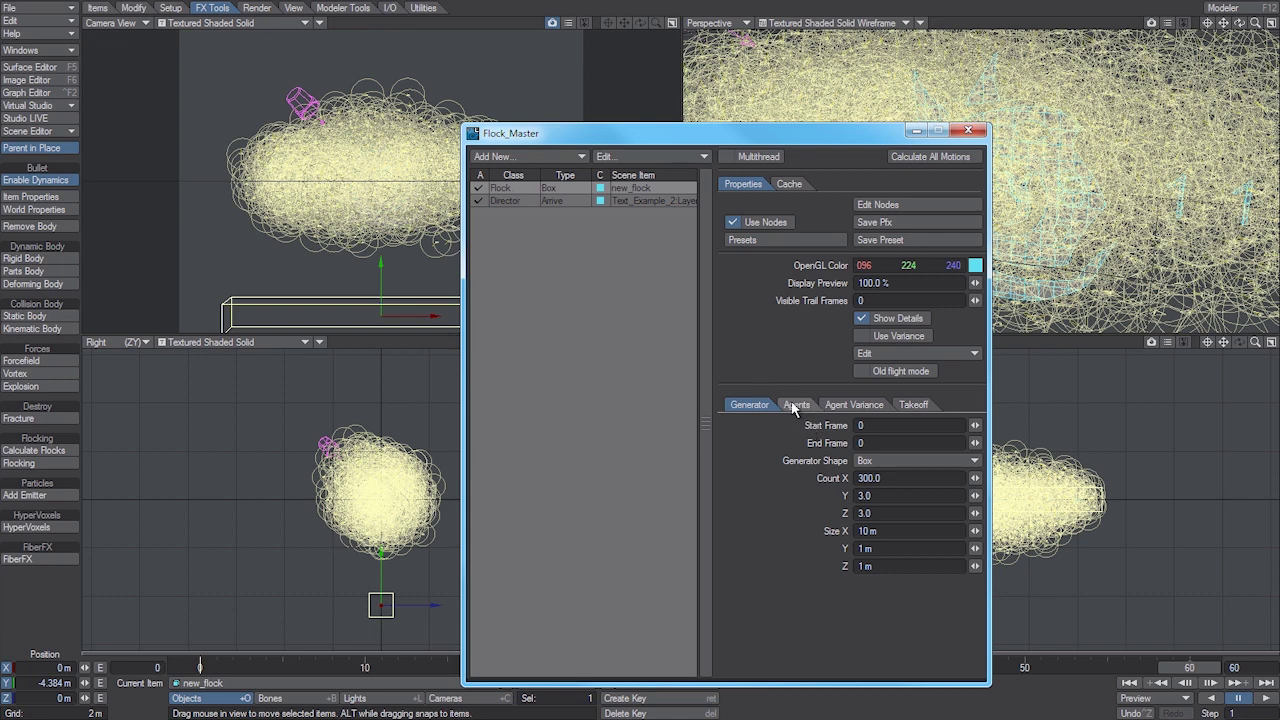
- Show agents as dots, set Range, Cohesion Range and Match Velocity Range to 0, and recalculate all motions
click(795, 405)
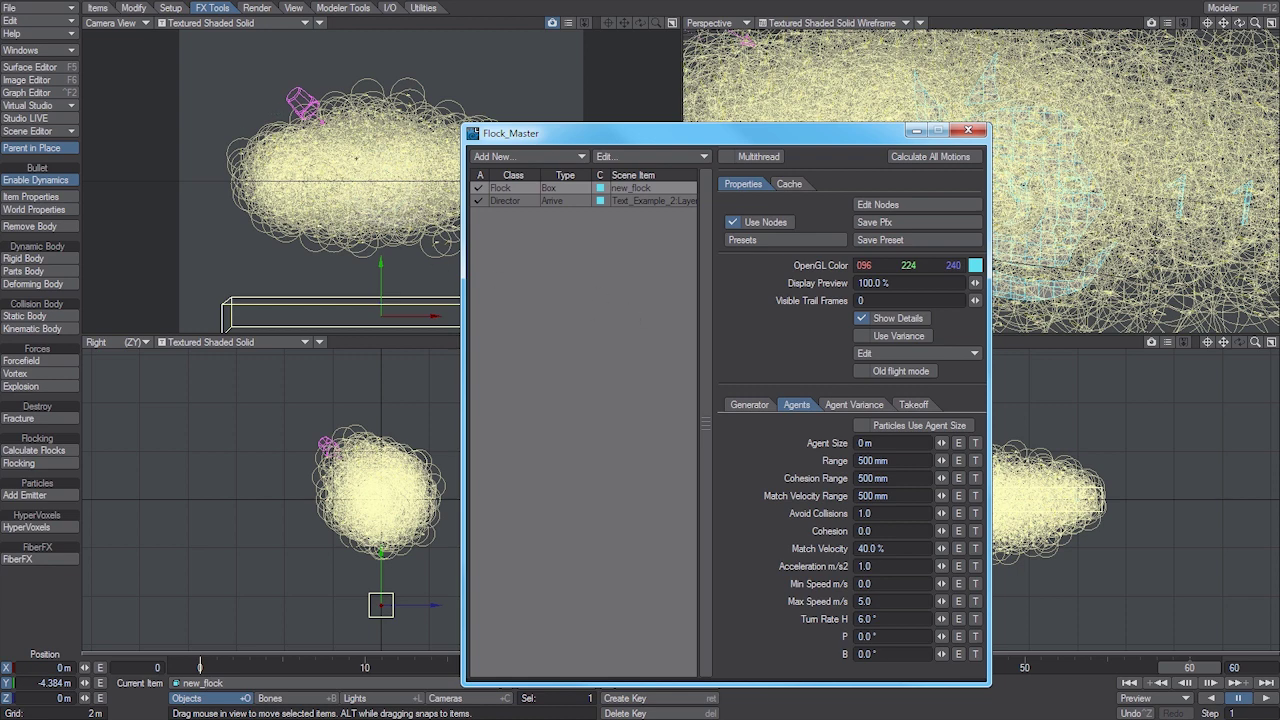
click(862, 318)
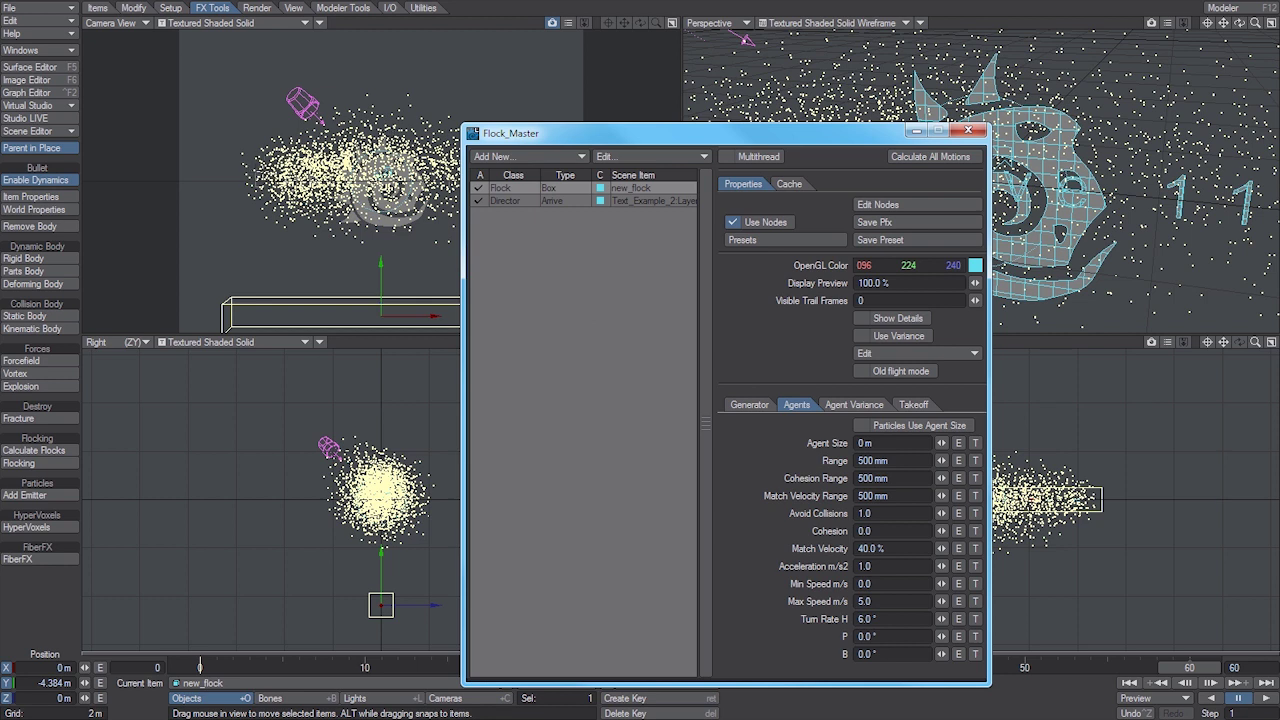
click(898, 460)
key(Return)
click(876, 479)
text(0)
click(924, 497)
text(0)
key(Return)
click(922, 160)
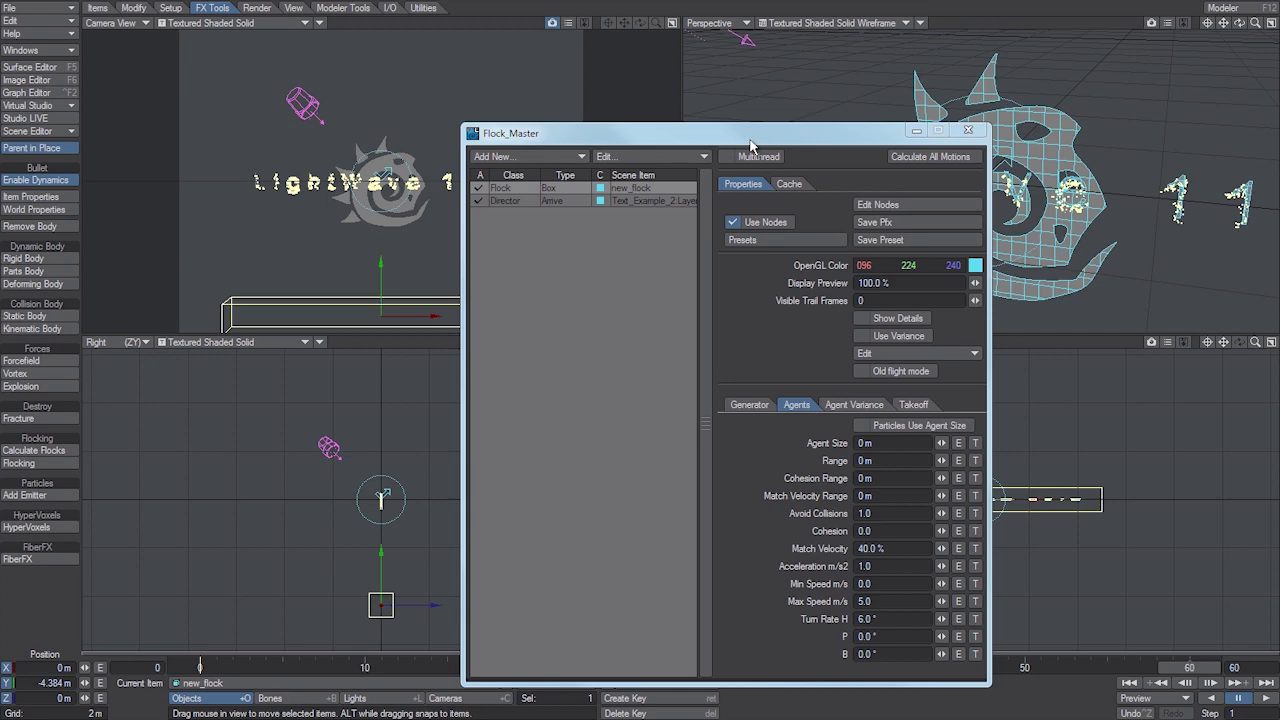
- Close Flock Master, orbit the view, and scrub the animation through to frame 60 to review the flock
click(967, 130)
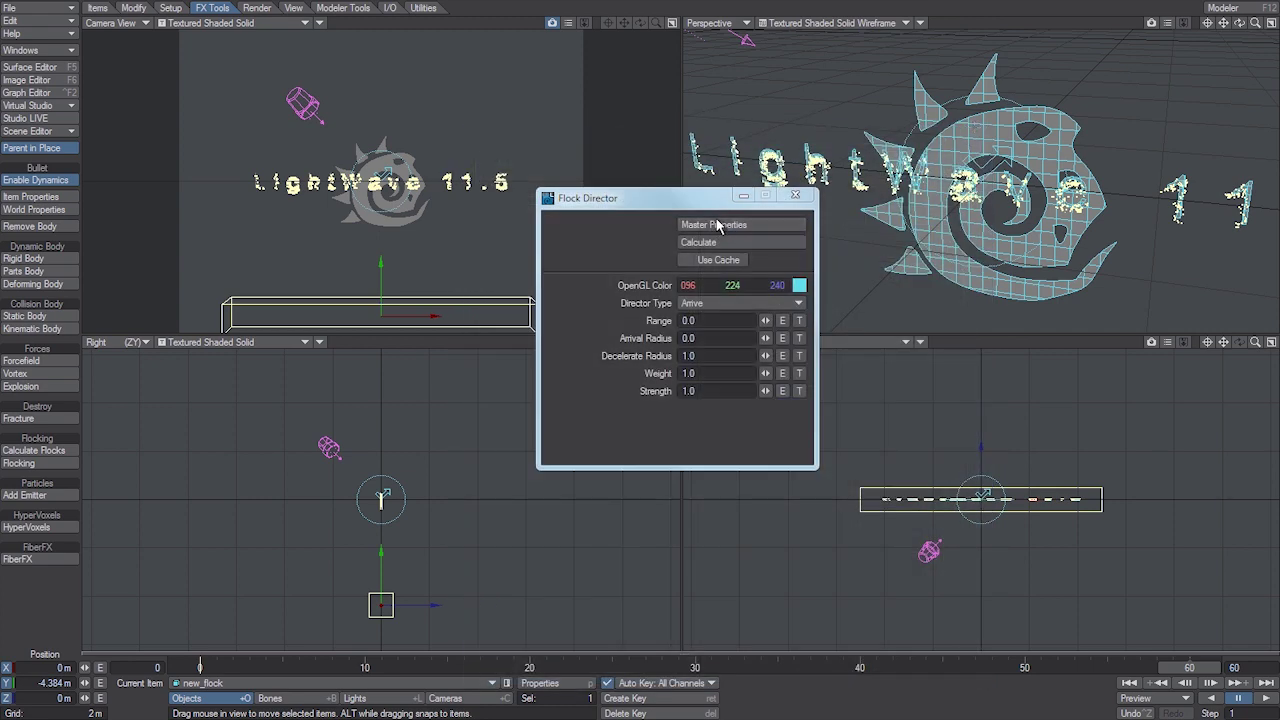
drag(718, 205, 483, 319)
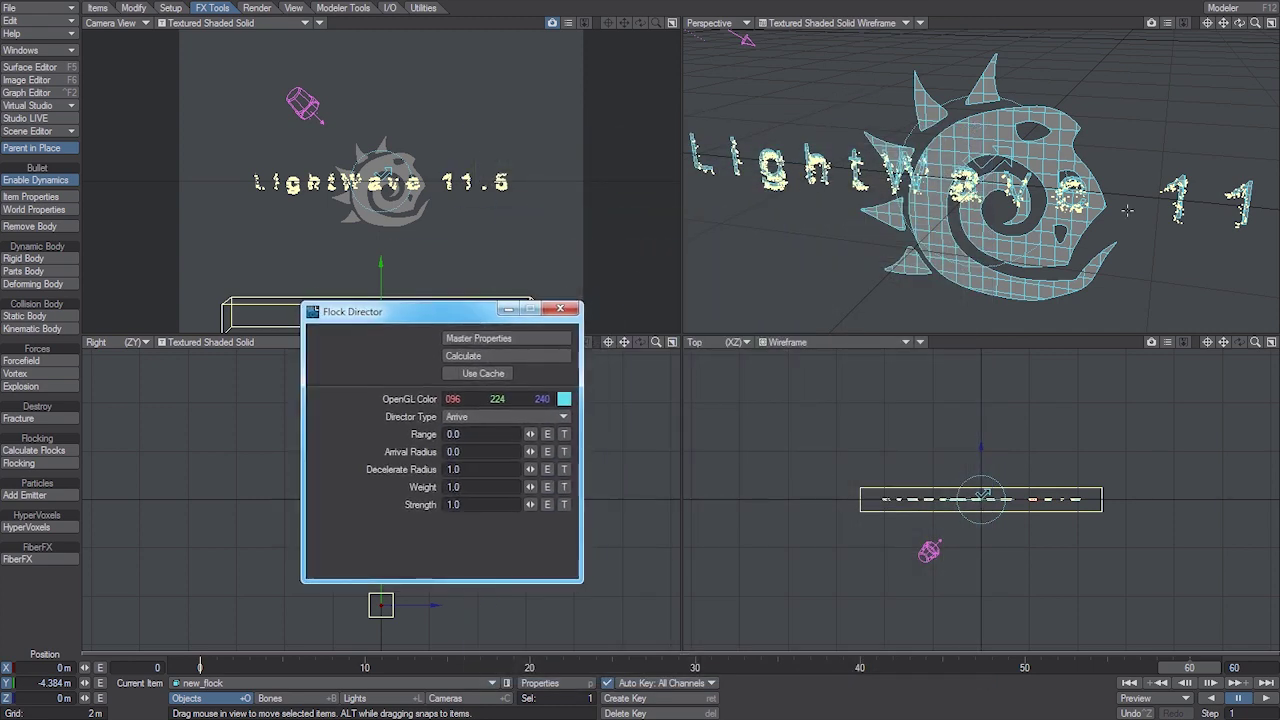
drag(1239, 22, 1246, 340)
click(892, 667)
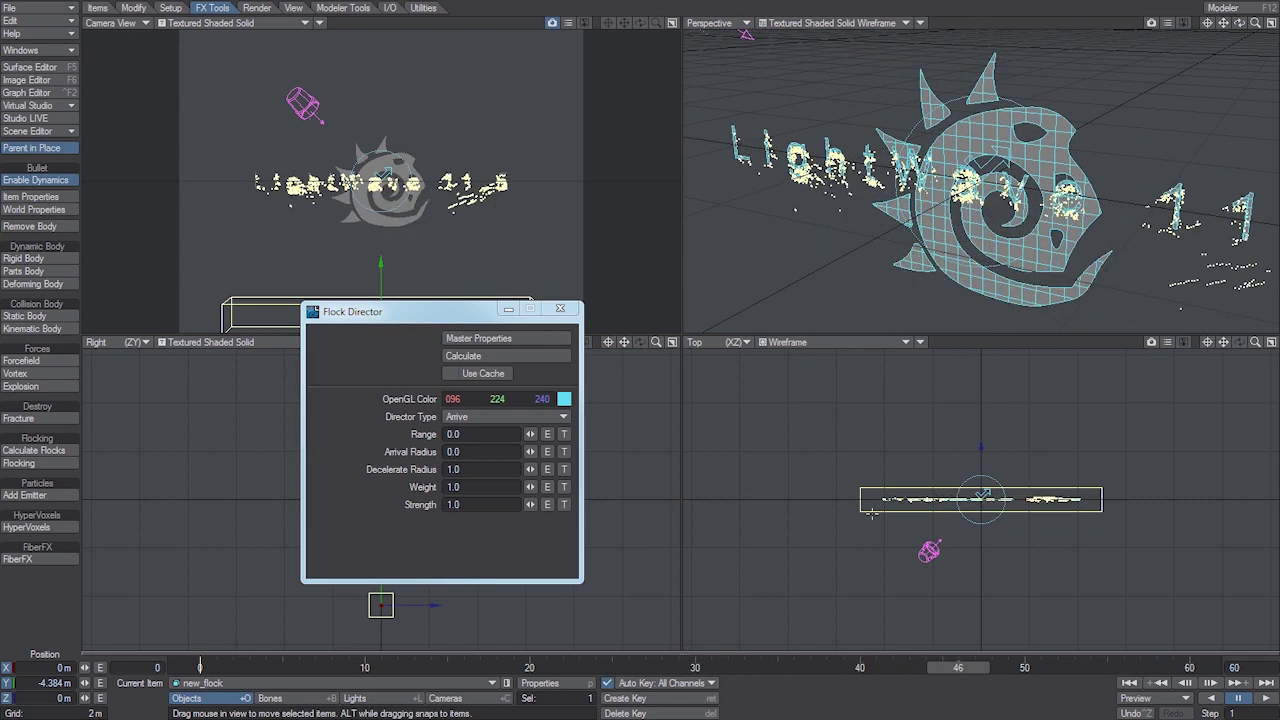
drag(960, 668, 1172, 667)
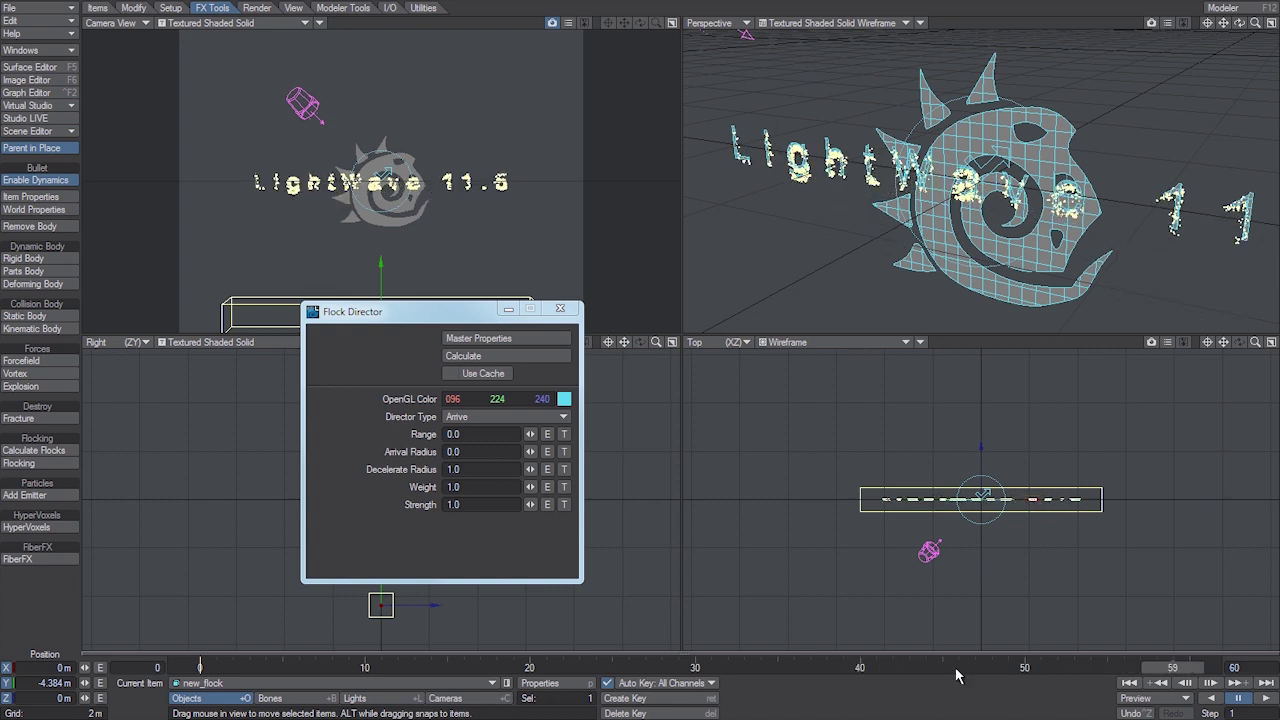
click(1234, 668)
drag(467, 313, 420, 377)
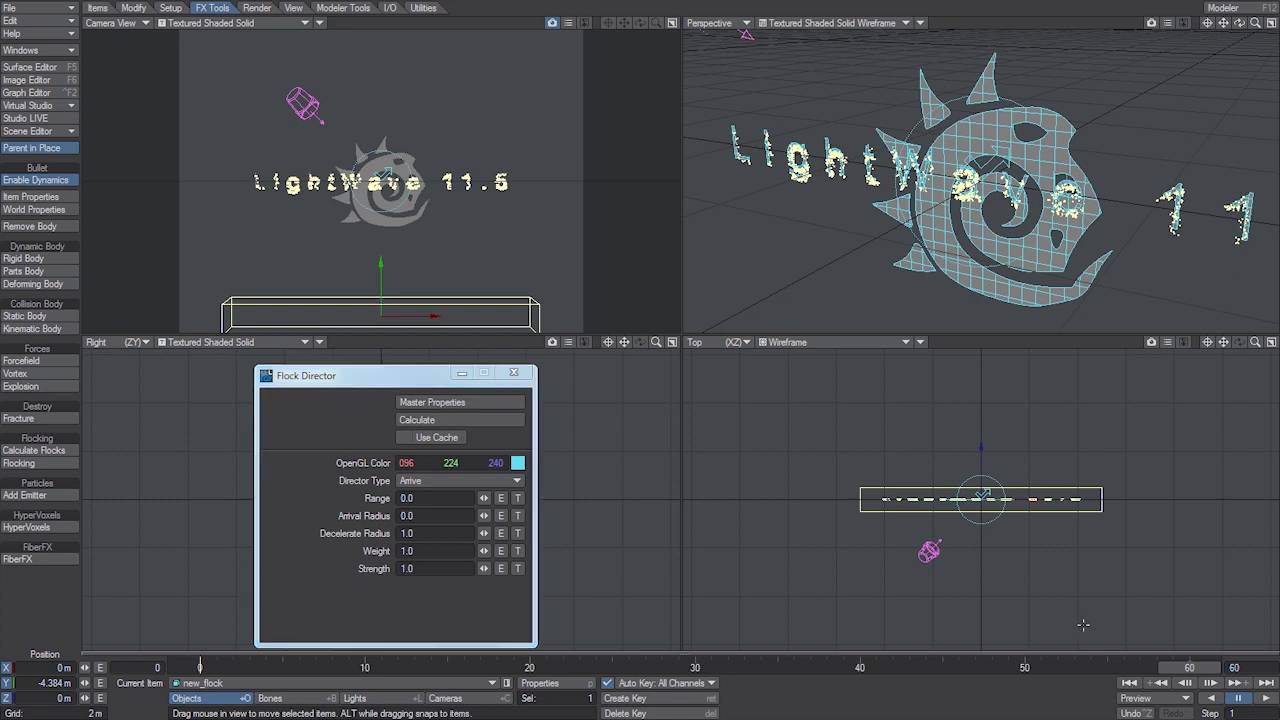
- Change the scene's end frame from 60 to 400
click(1236, 667)
text(400)
key(Return)
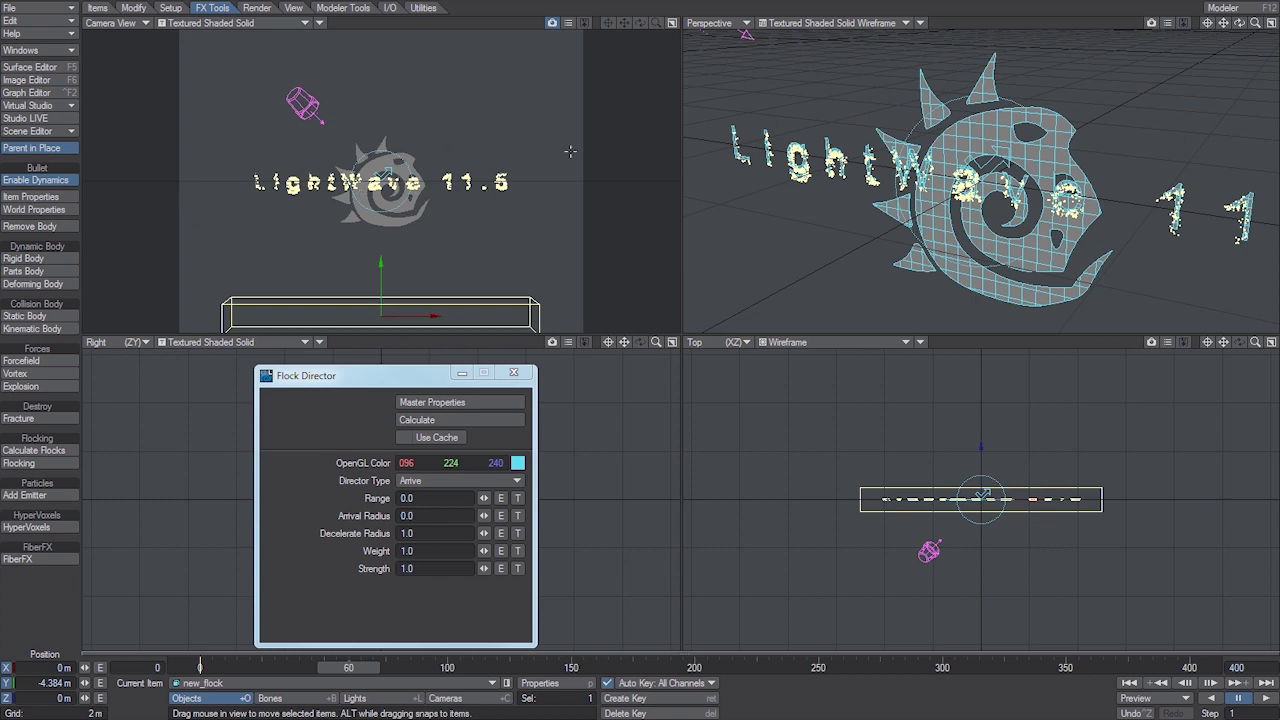
- Add a Flock Director custom object to the logo (Layer1) and open its settings
click(916, 79)
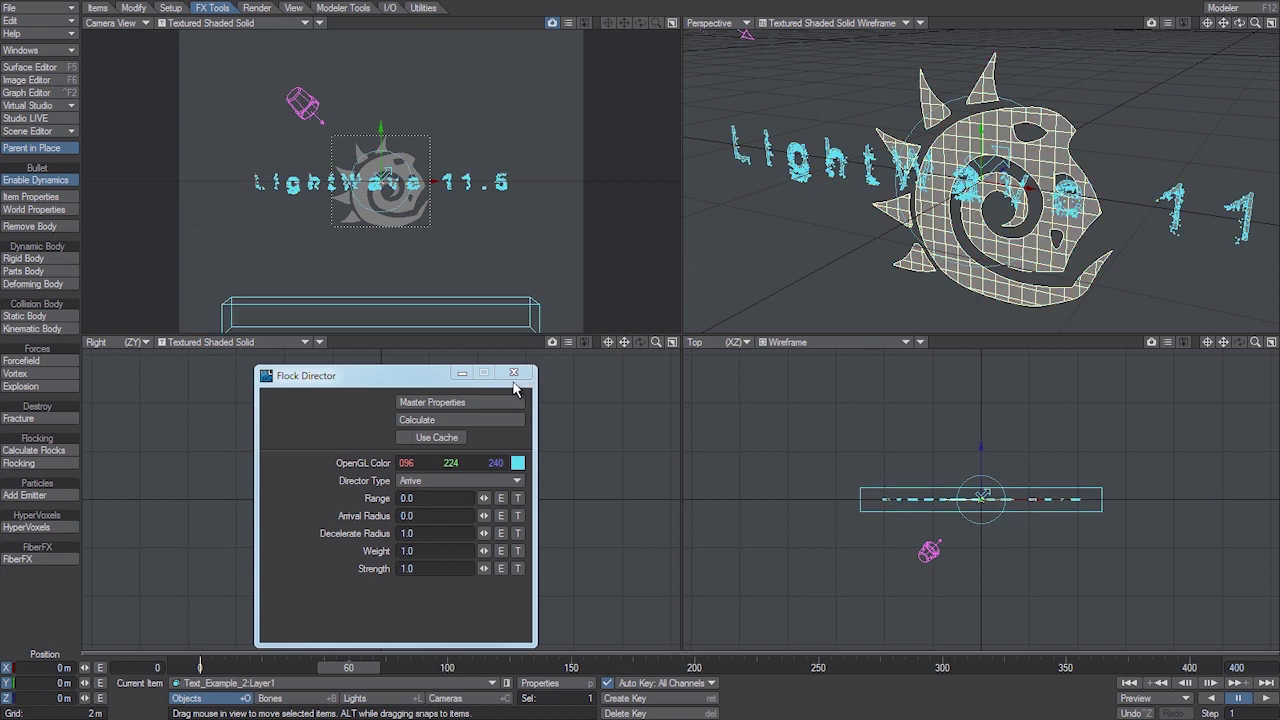
click(513, 373)
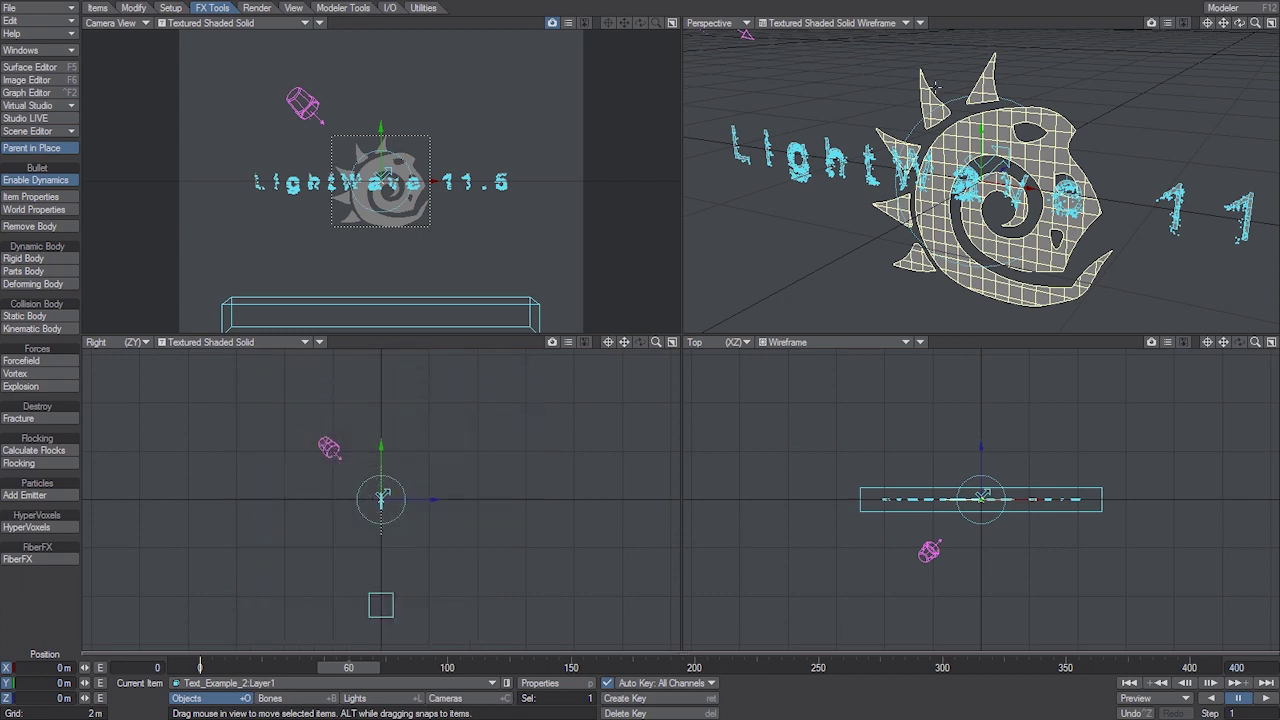
key(p)
click(467, 272)
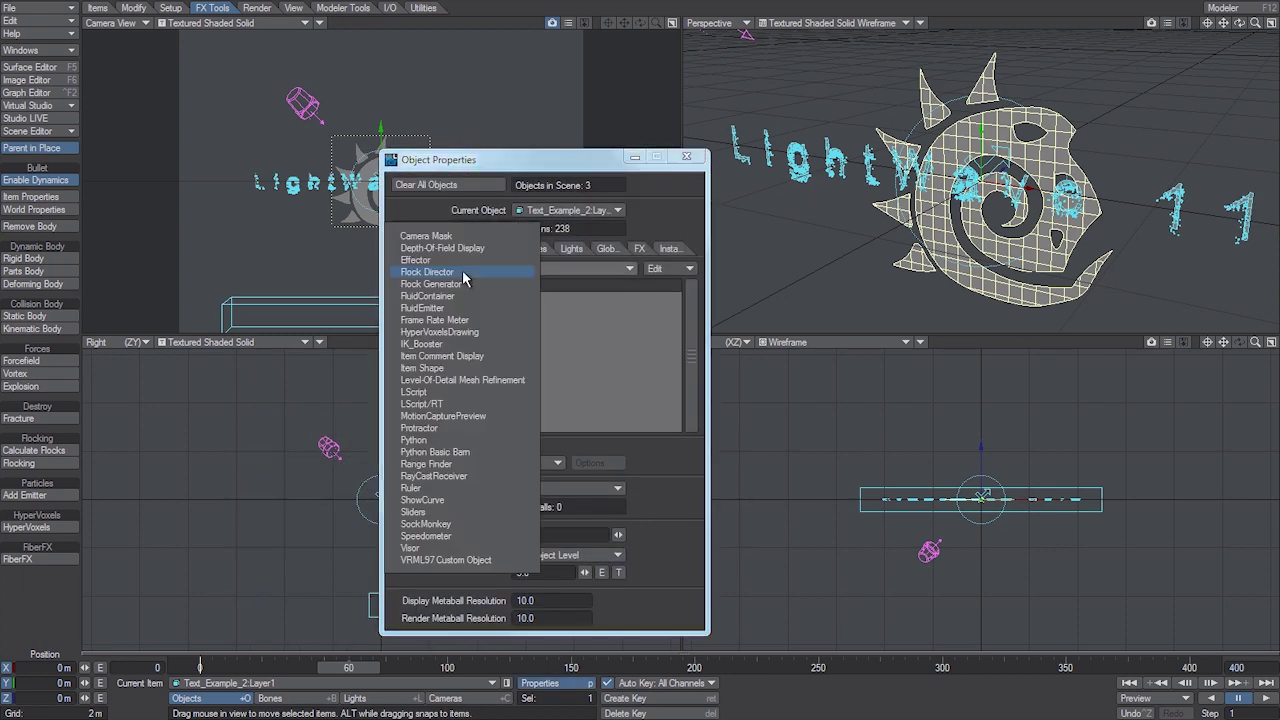
click(462, 273)
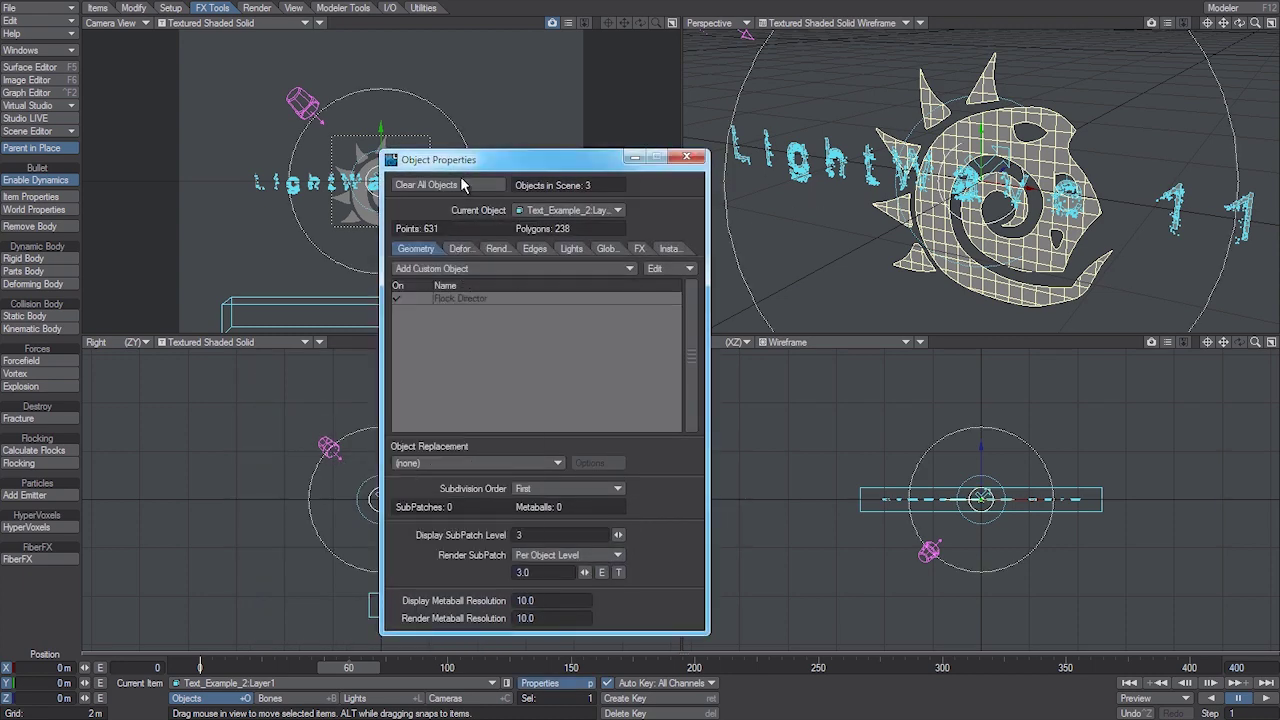
double_click(463, 299)
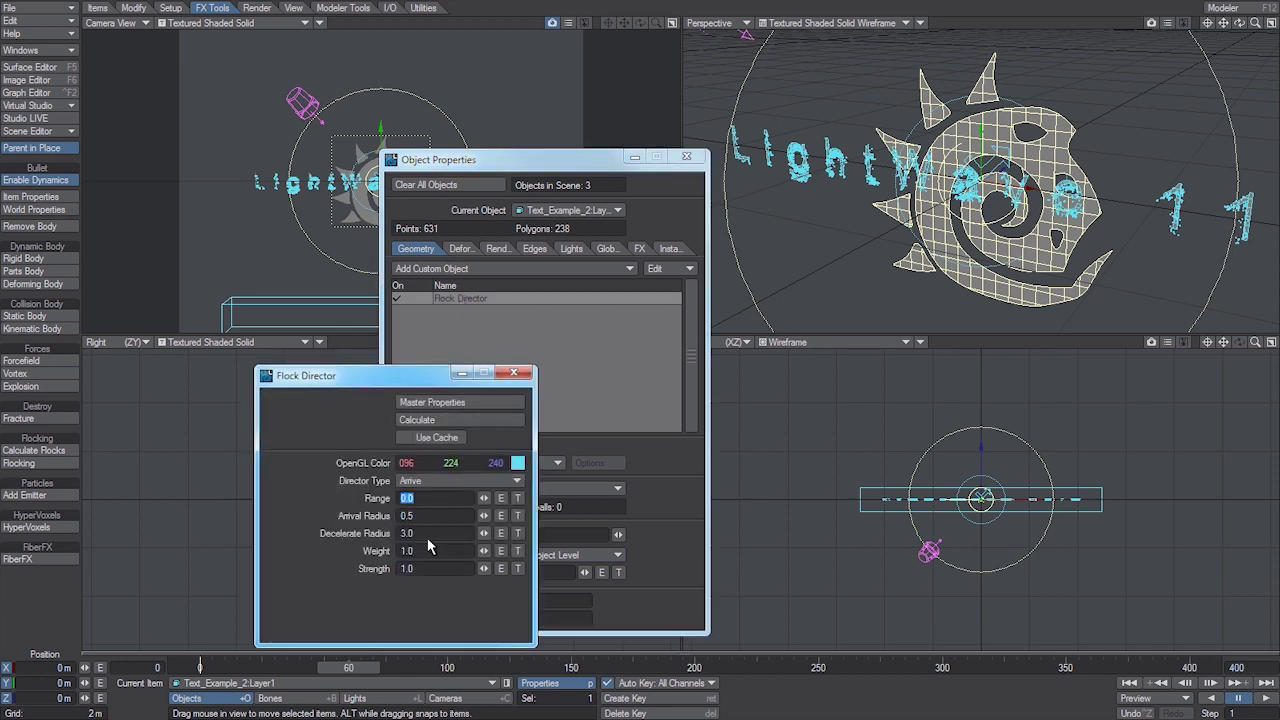
- Set the logo director's Decelerate Radius to 1.0 and Arrival Radius to 0.0, then calculate the flock
click(408, 535)
text(1)
key(Return)
click(408, 515)
text(0)
key(Return)
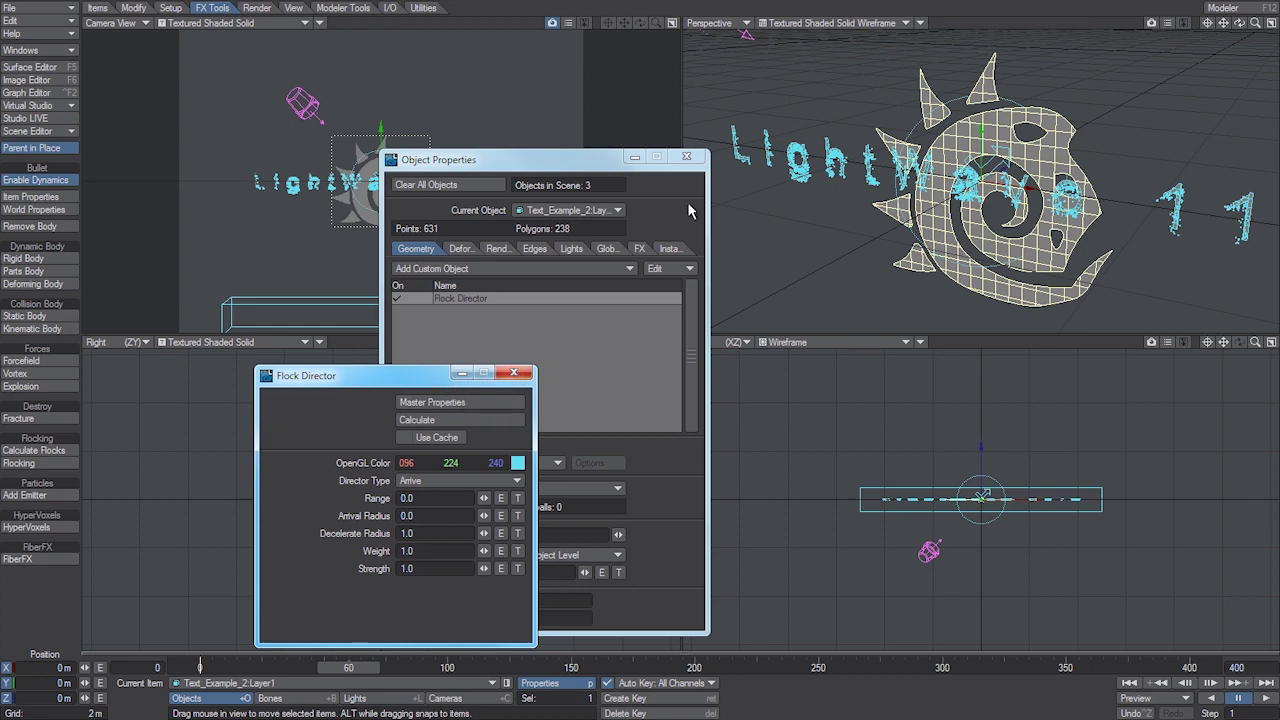
click(686, 157)
click(417, 424)
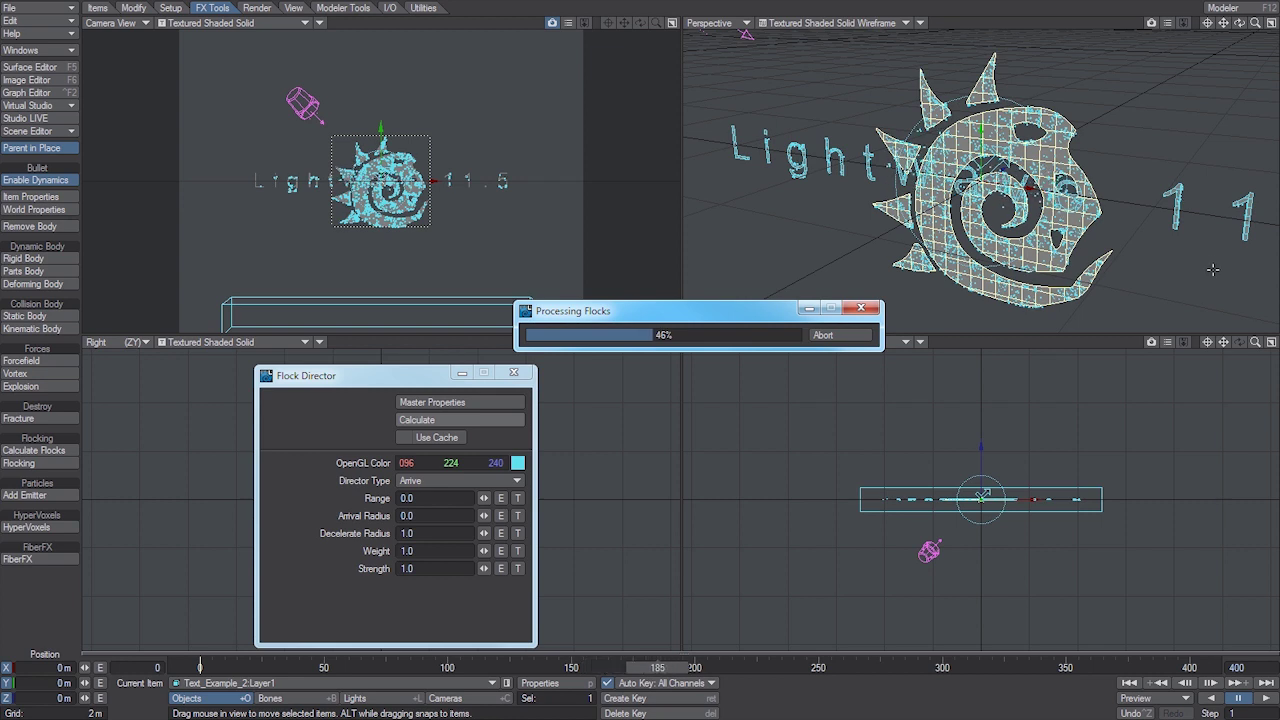
click(852, 338)
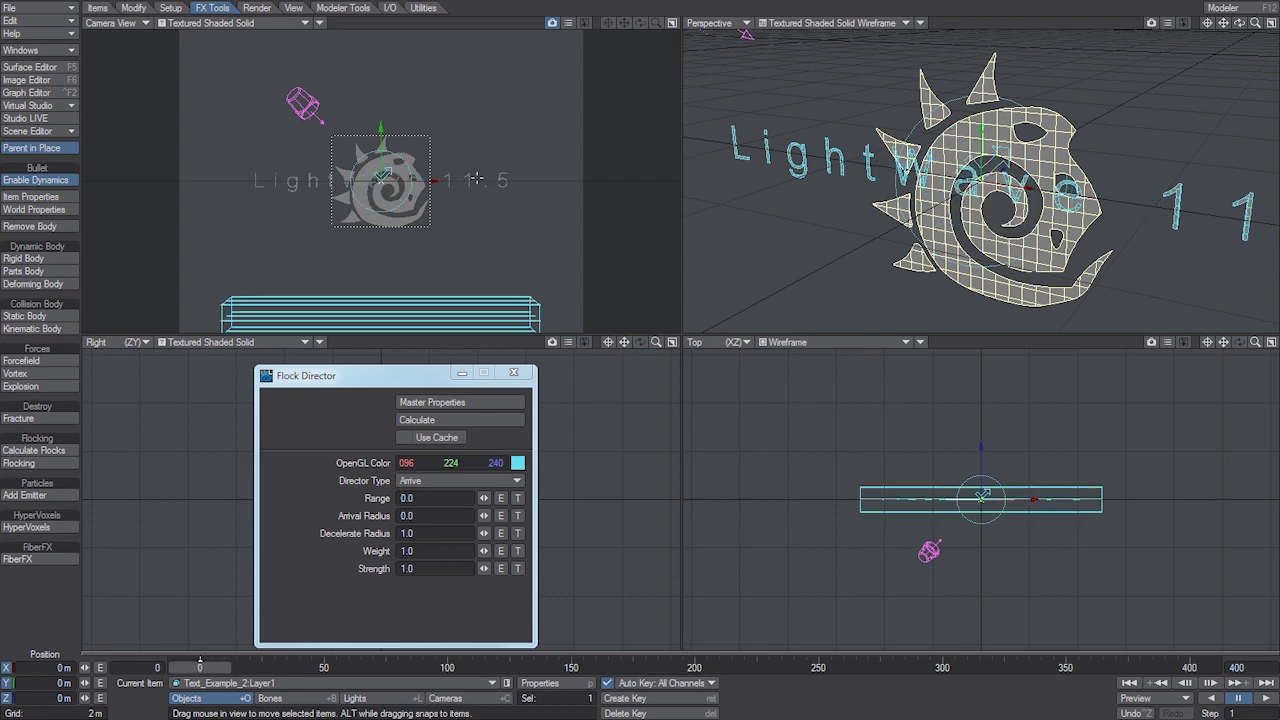
key(Down)
- Open the text's Flock Director settings and create an envelope for its Weight
click(514, 373)
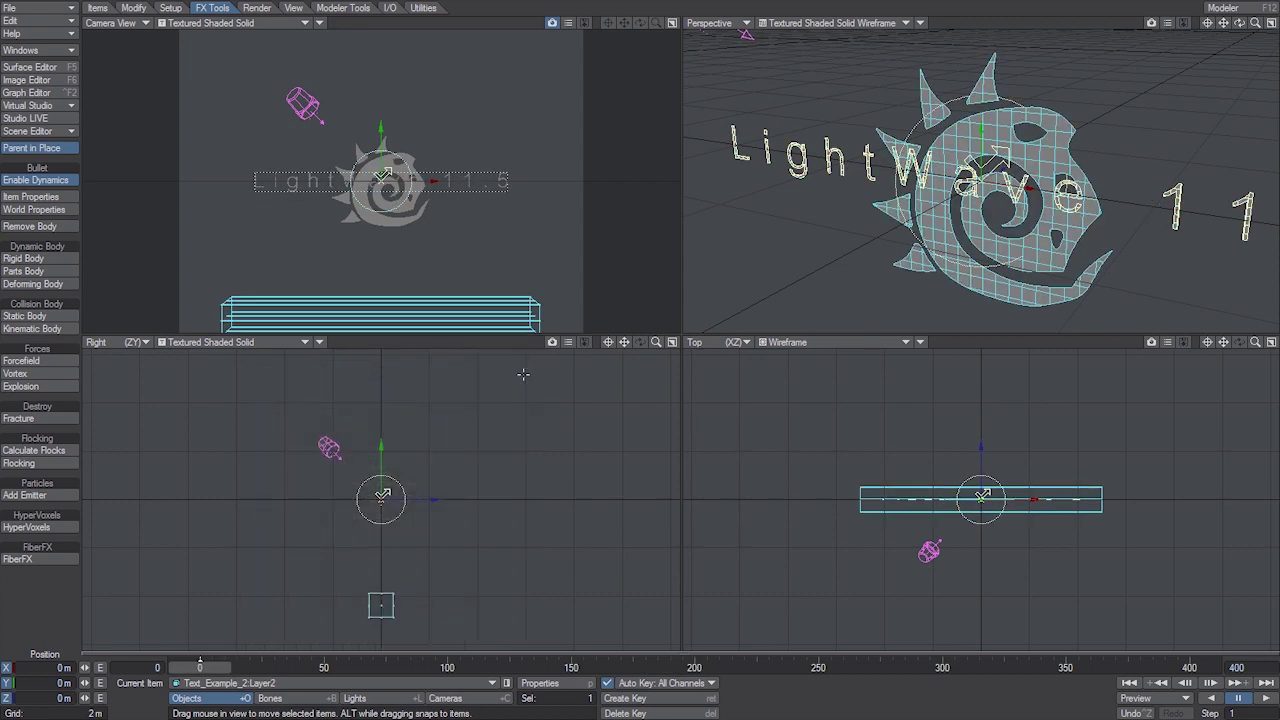
key(p)
double_click(483, 297)
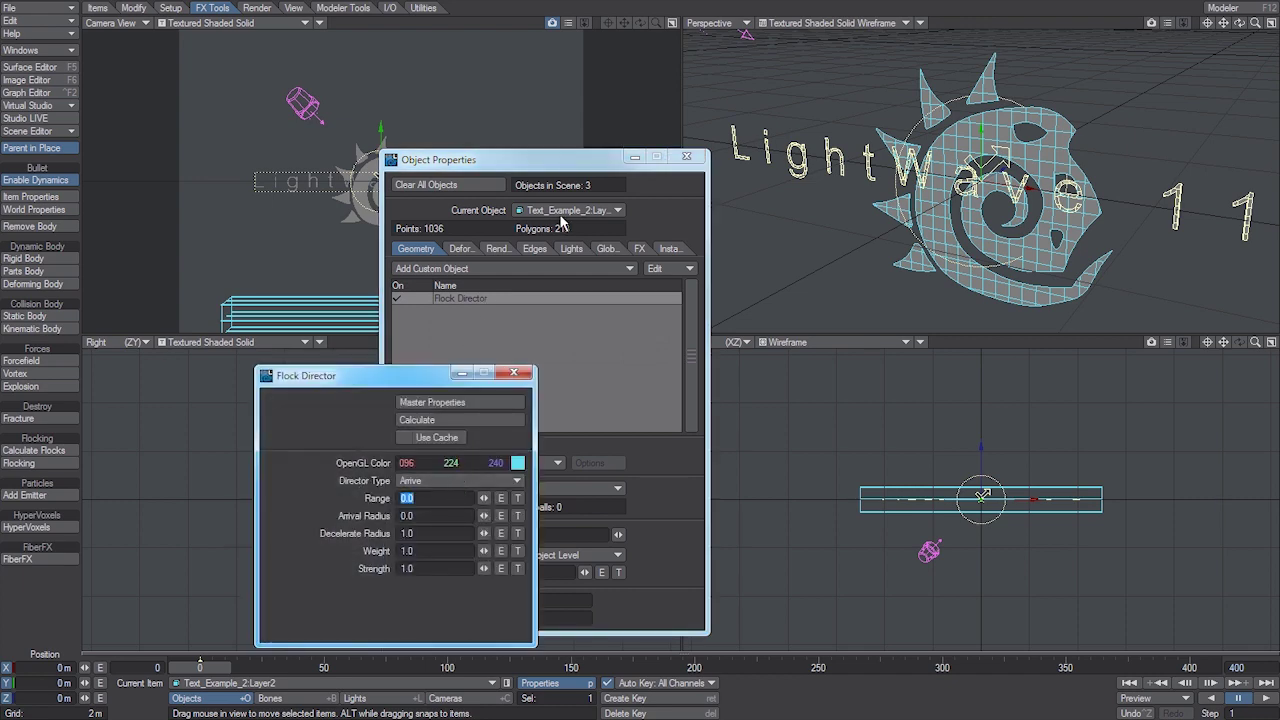
click(686, 158)
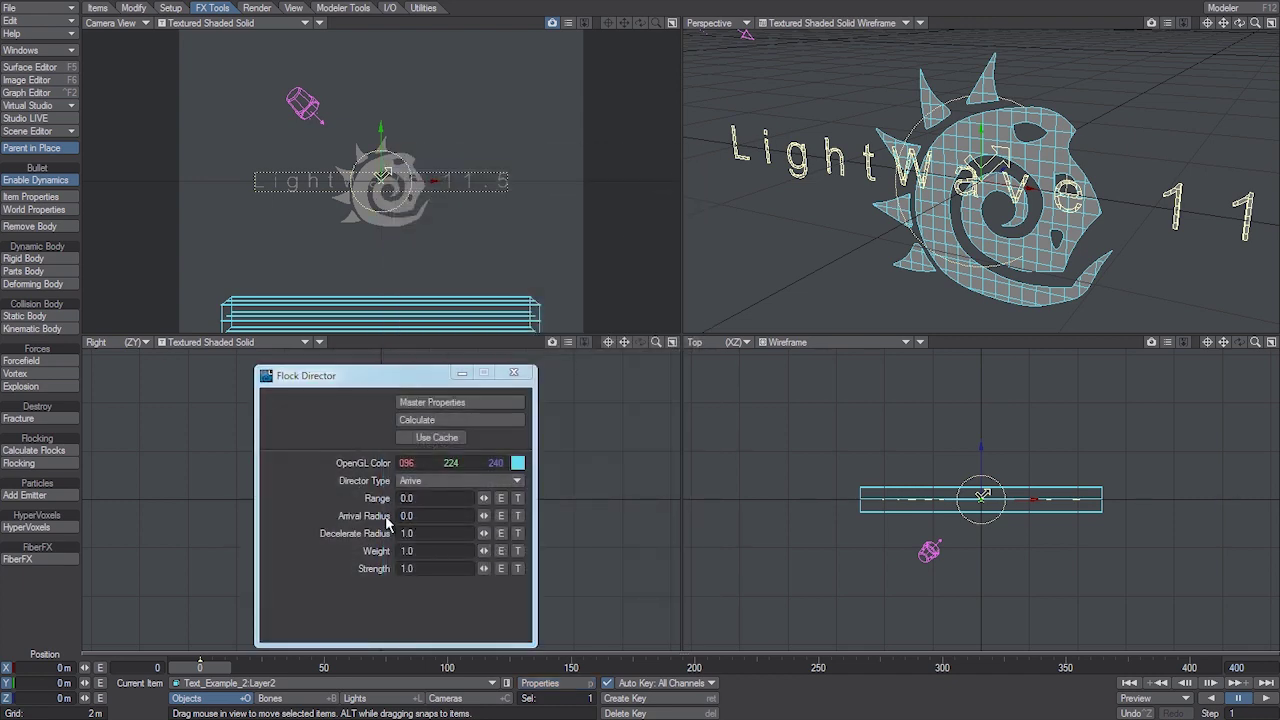
click(501, 552)
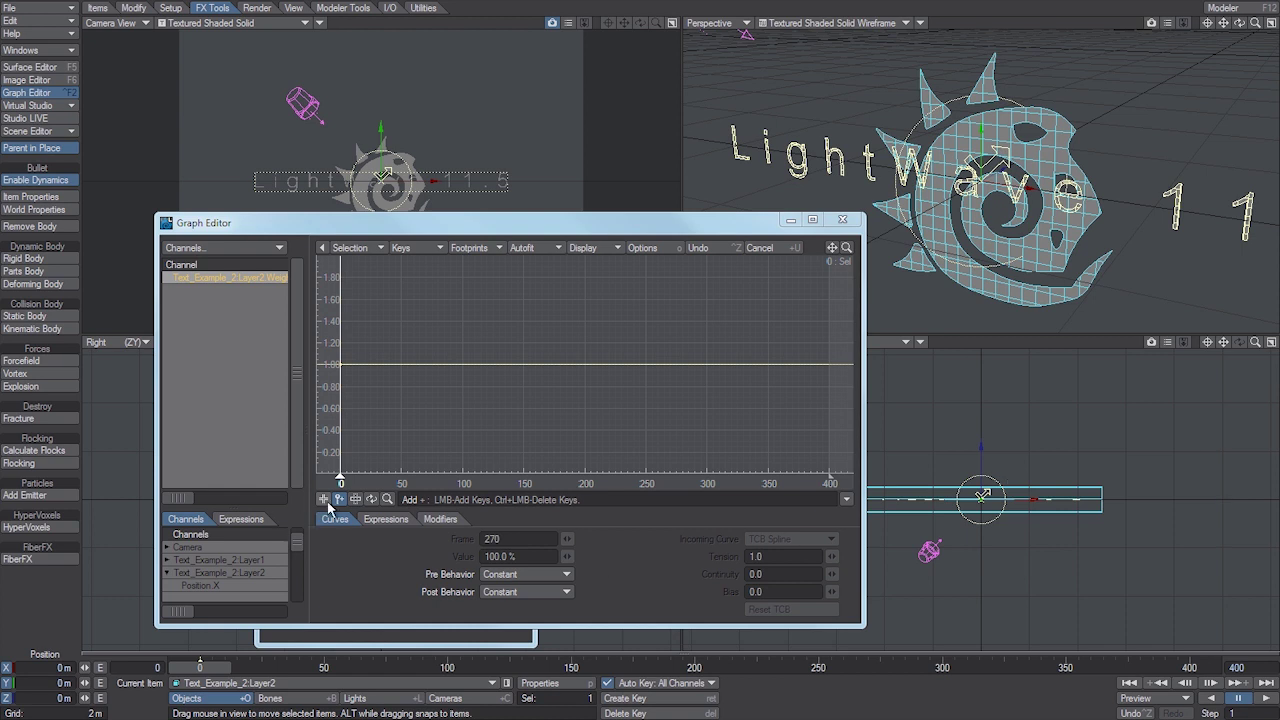
- Add Weight keys at frame 150 with value 1.0 and frame 200 with value 0.0
click(523, 367)
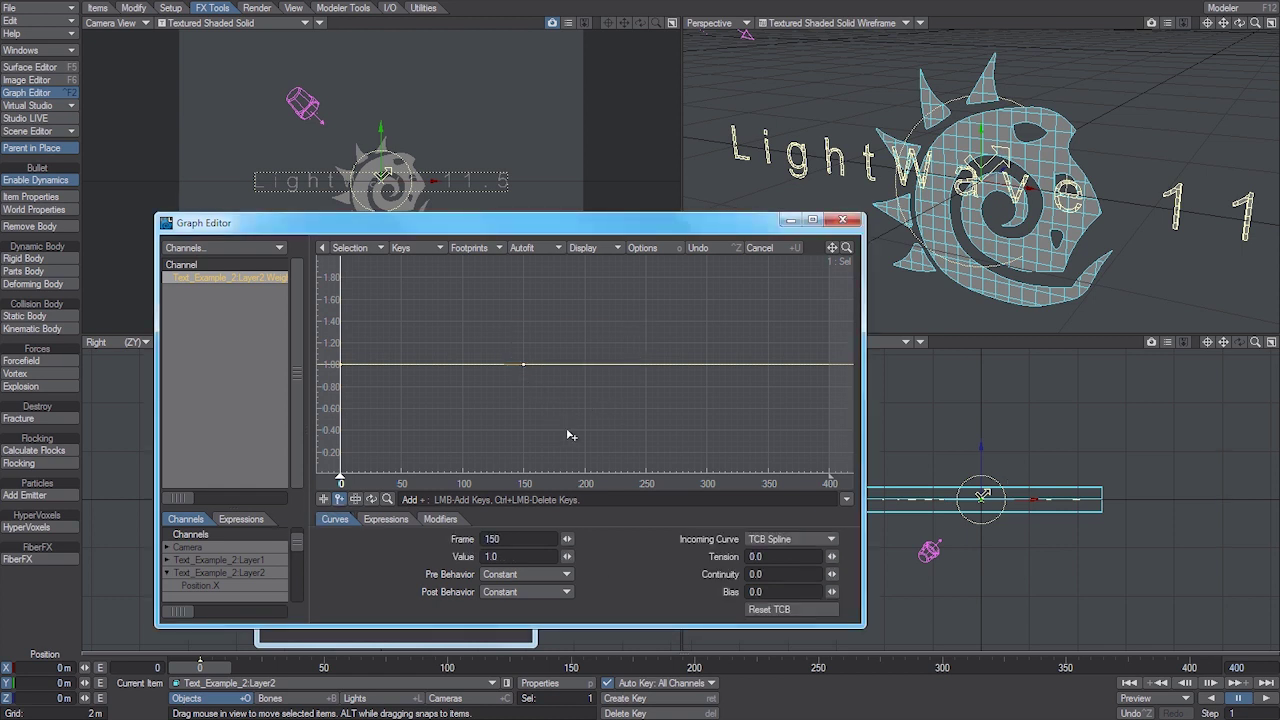
click(586, 453)
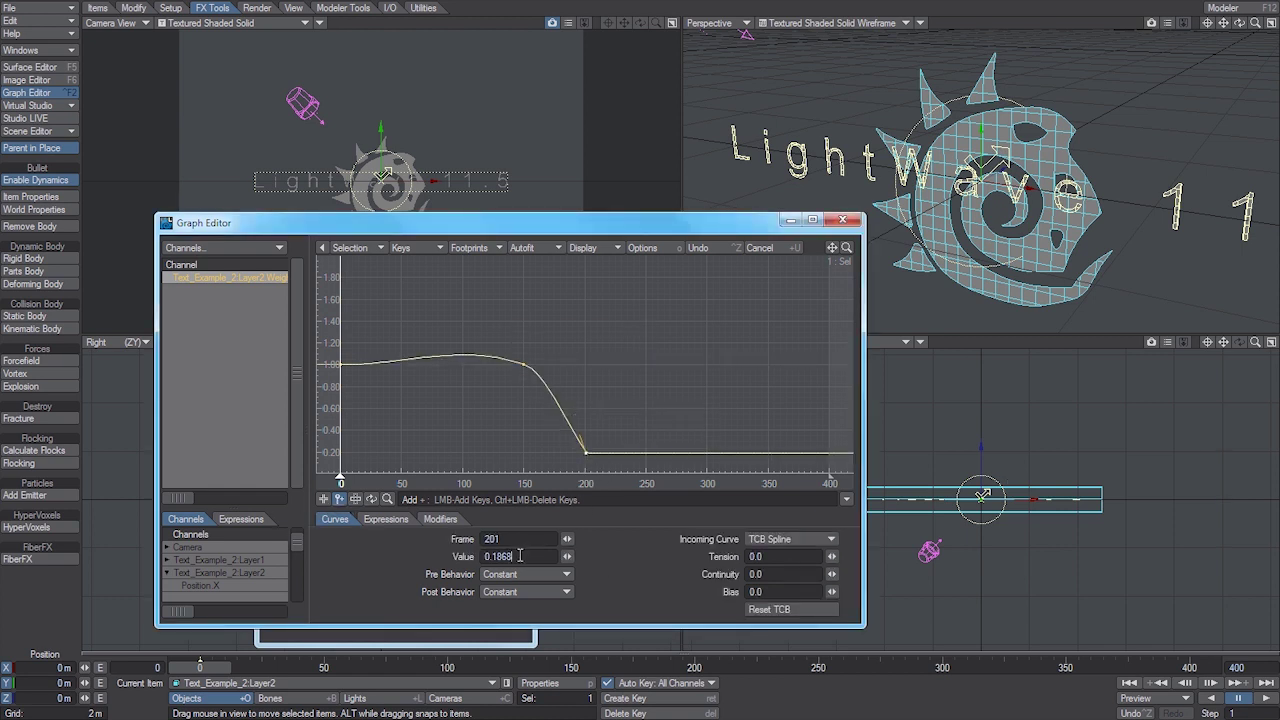
key(BackSpace)
key(BackSpace)
key(BackSpace)
key(BackSpace)
key(BackSpace)
key(BackSpace)
text(0)
key(Return)
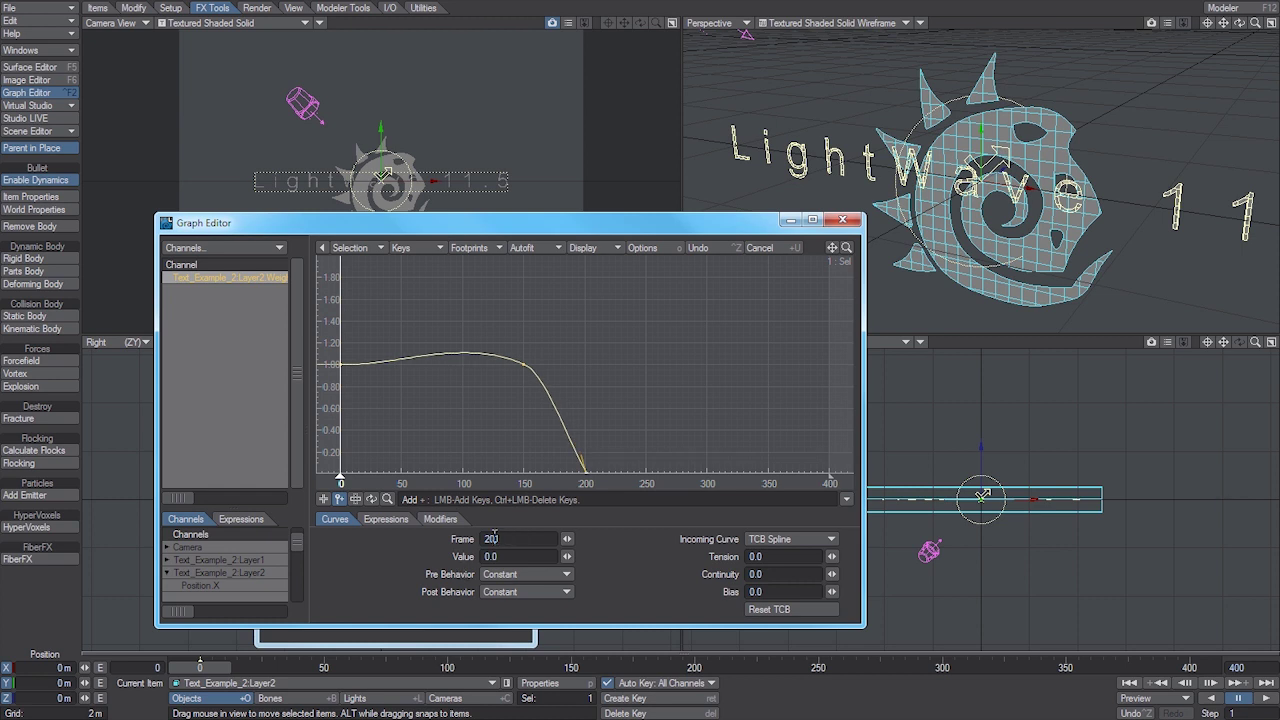
text(0)
key(Return)
- Make the incoming curves of the frame 150 and 200 keys Linear, then copy the Weight envelope
click(525, 365)
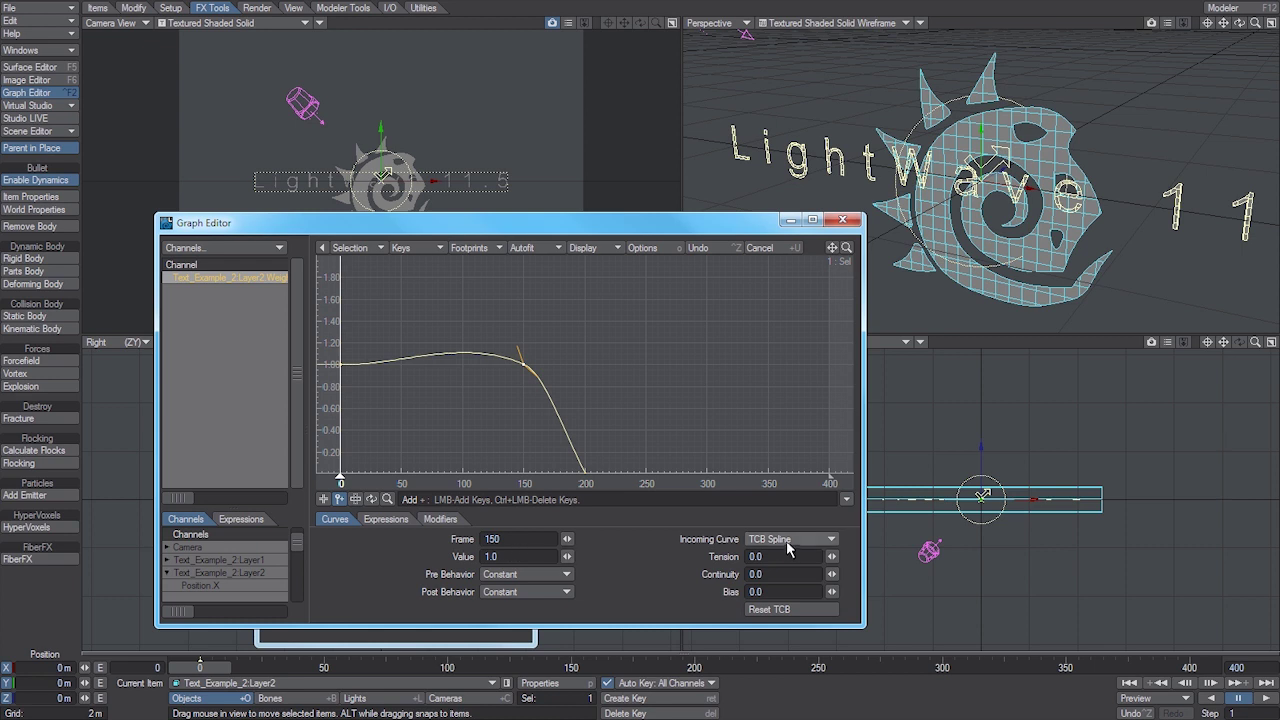
click(787, 540)
click(790, 585)
click(732, 333)
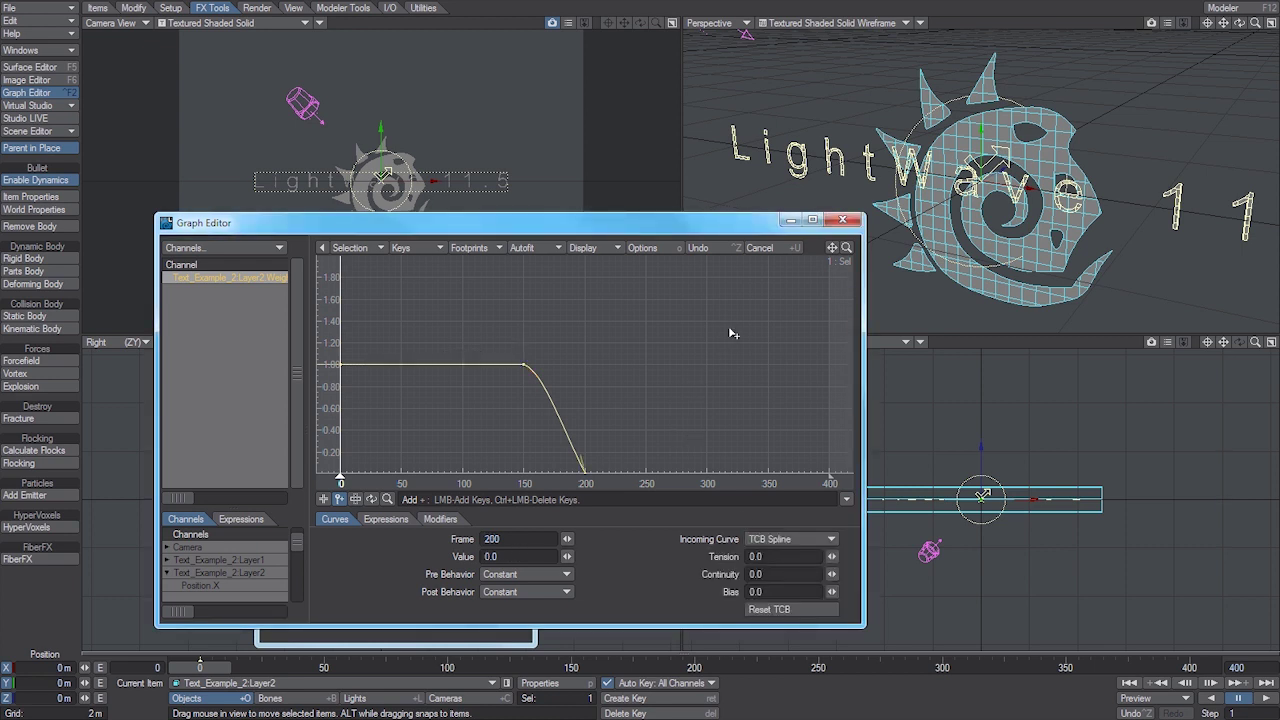
click(775, 539)
click(772, 585)
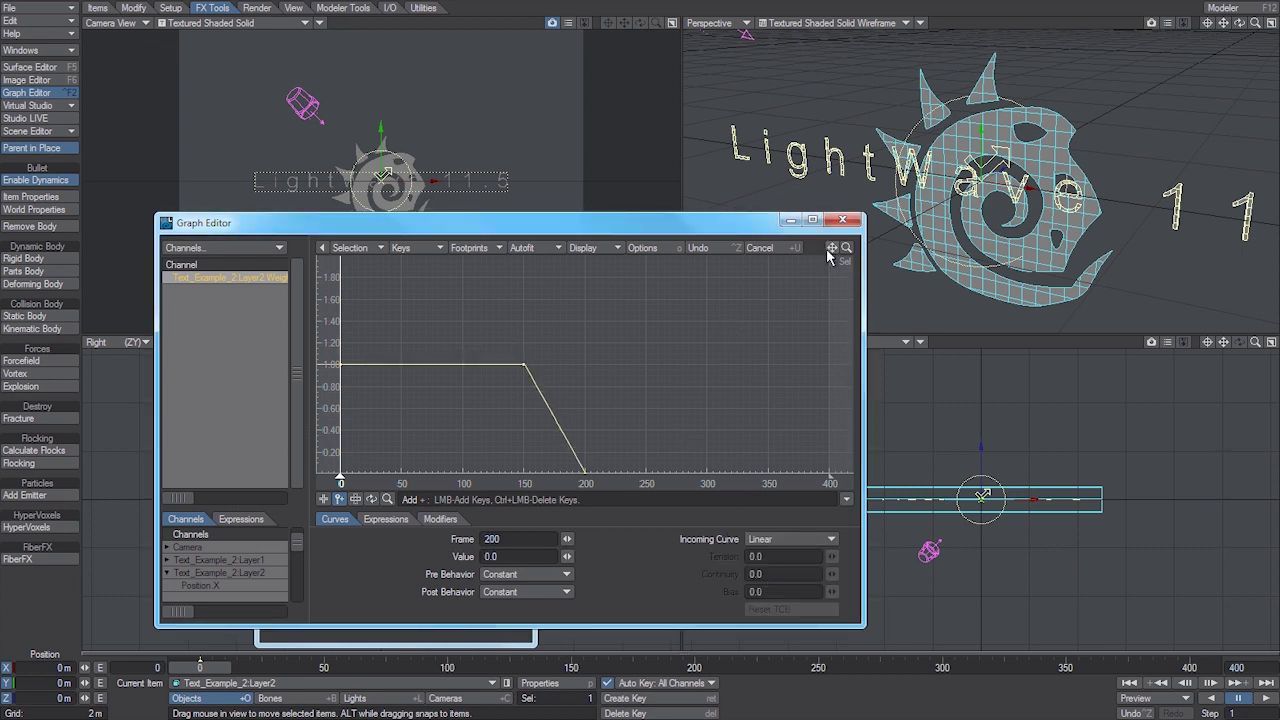
key(a)
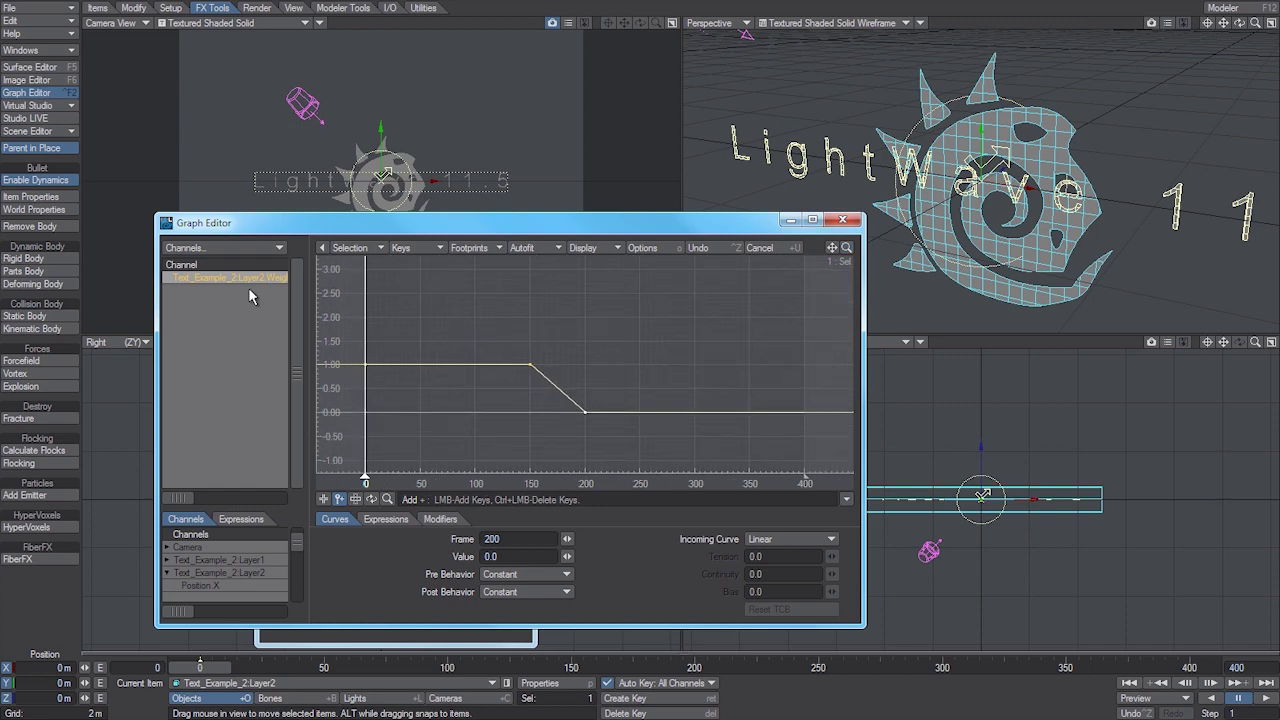
right_click(250, 296)
- Open the logo's Flock Director and paste the copied envelope onto its Weight channel
click(850, 222)
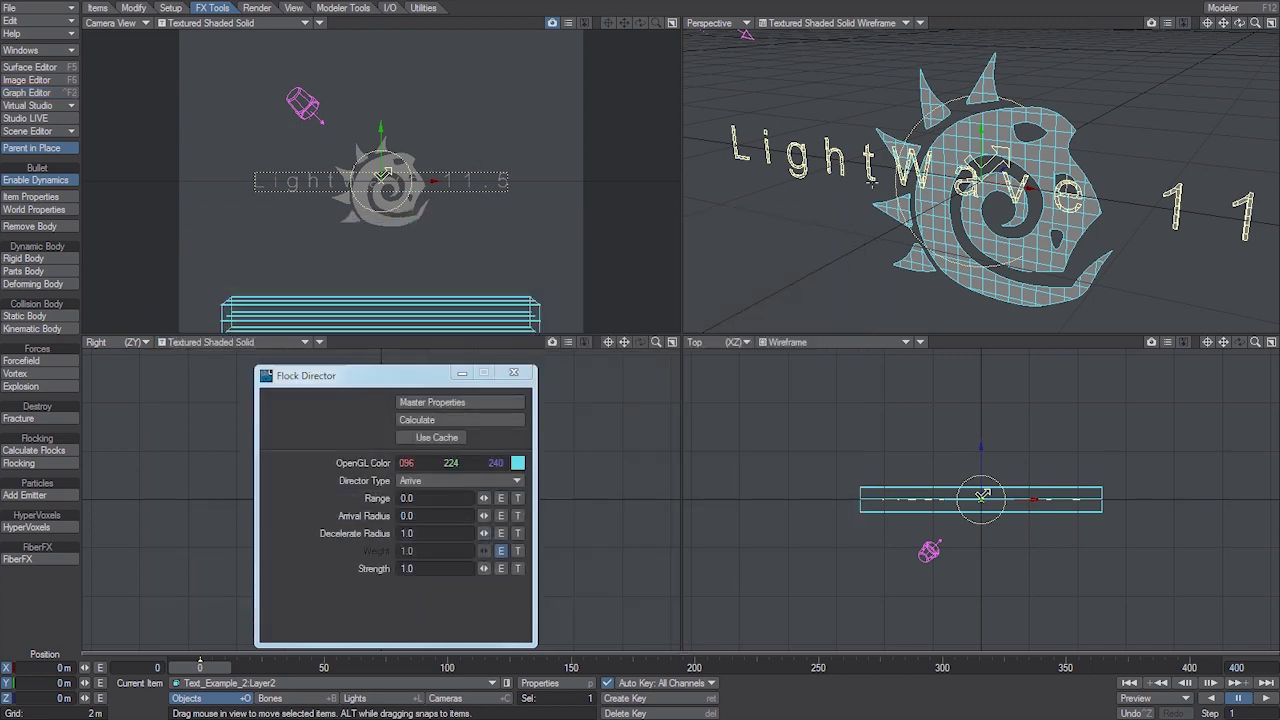
click(925, 83)
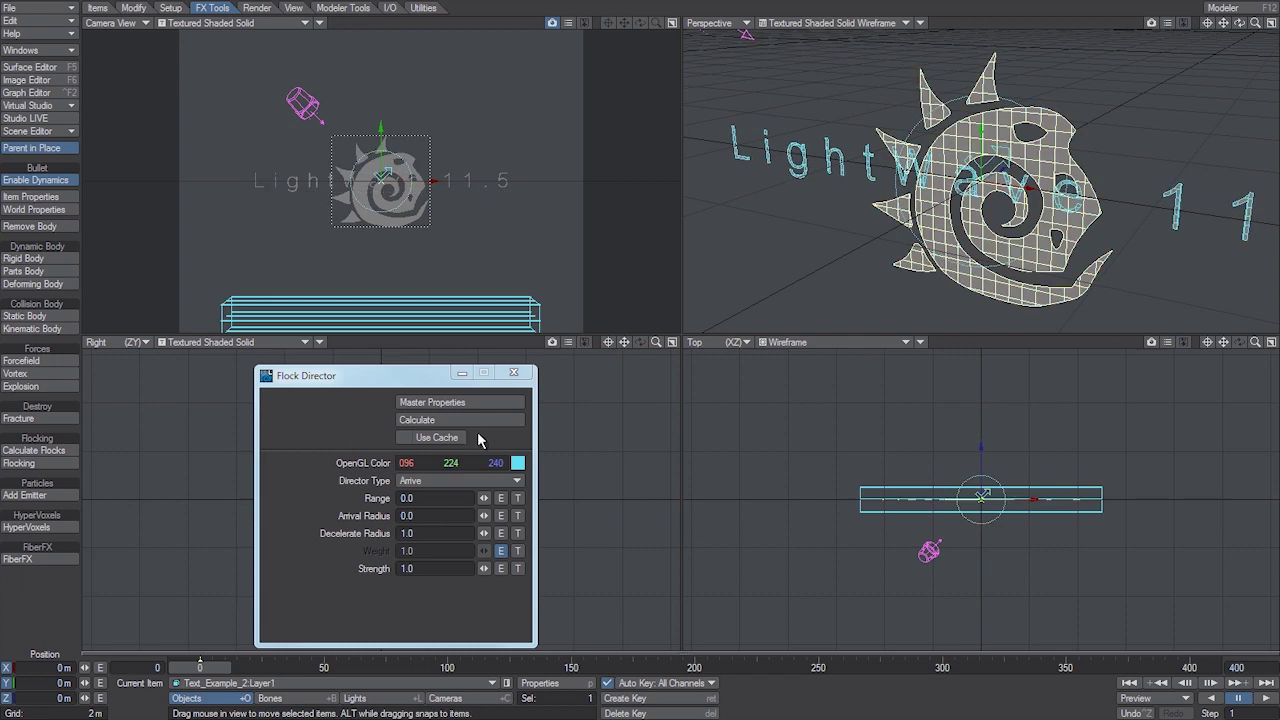
click(514, 372)
key(p)
double_click(463, 295)
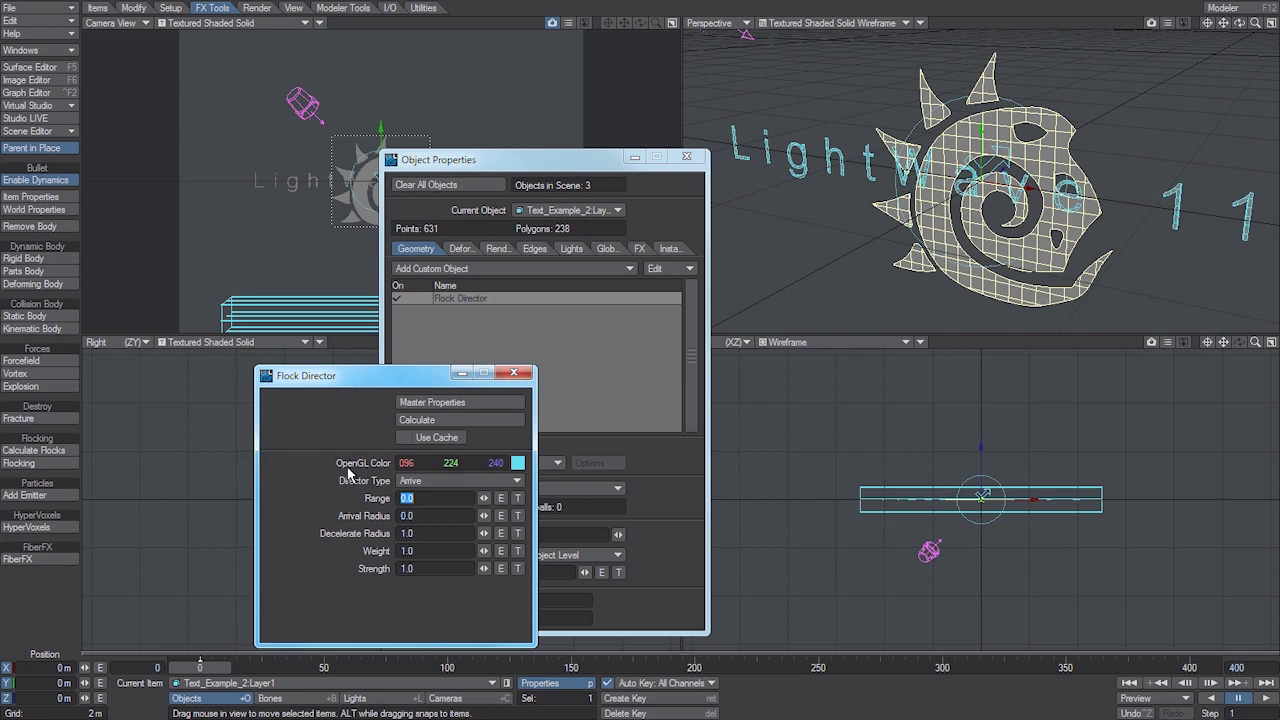
key(ctrl+F2)
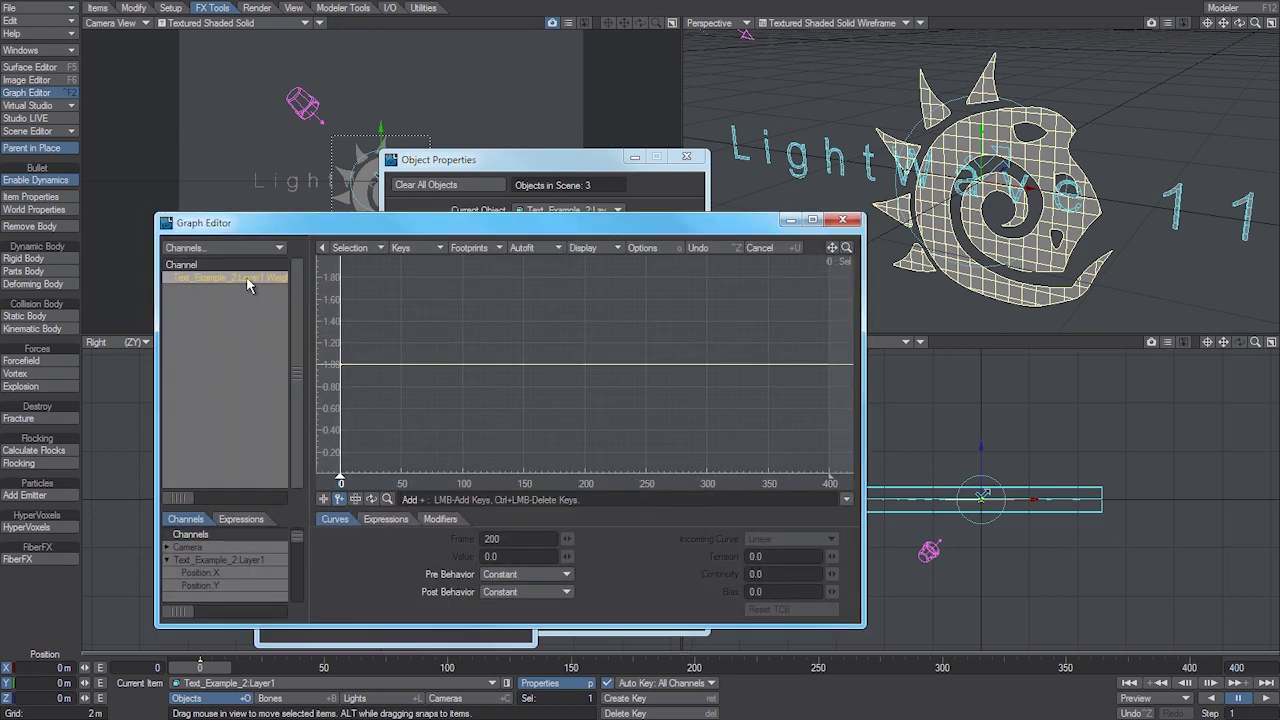
right_click(248, 285)
click(237, 334)
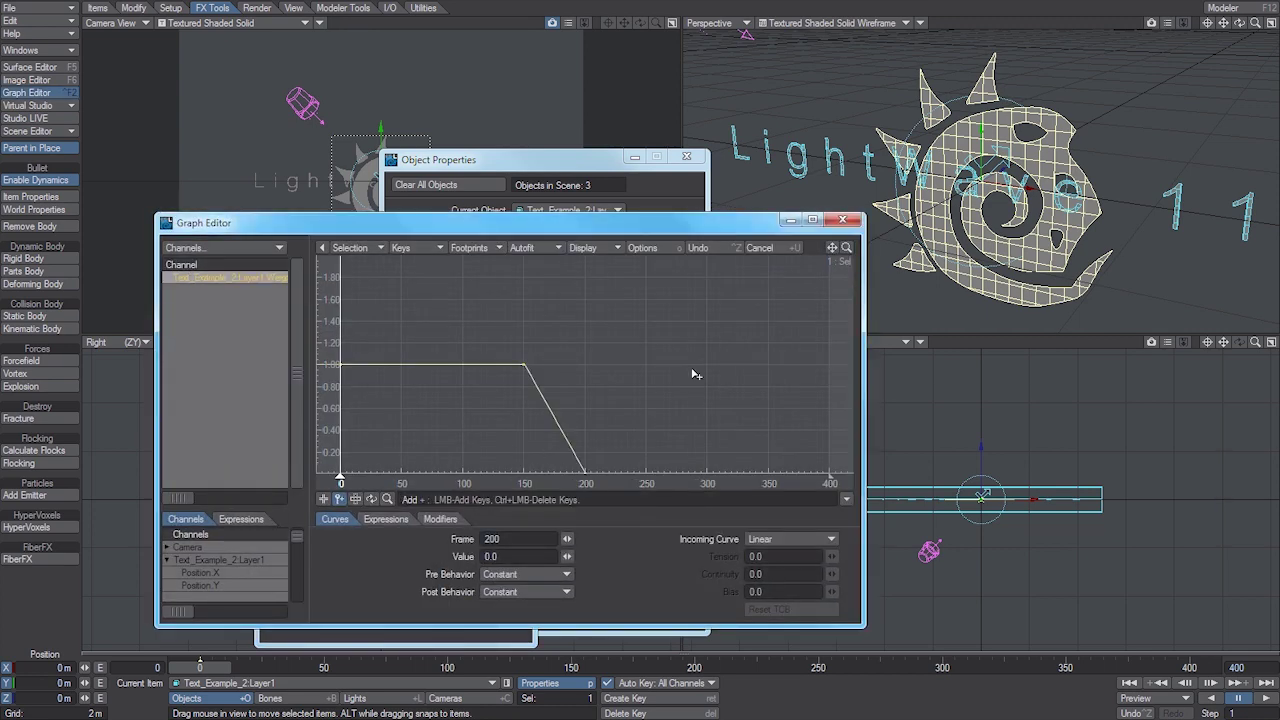
- Set the keys at frames 0 and 150 to 0.0 and the frame 200 key to 1.0
drag(846, 248, 489, 392)
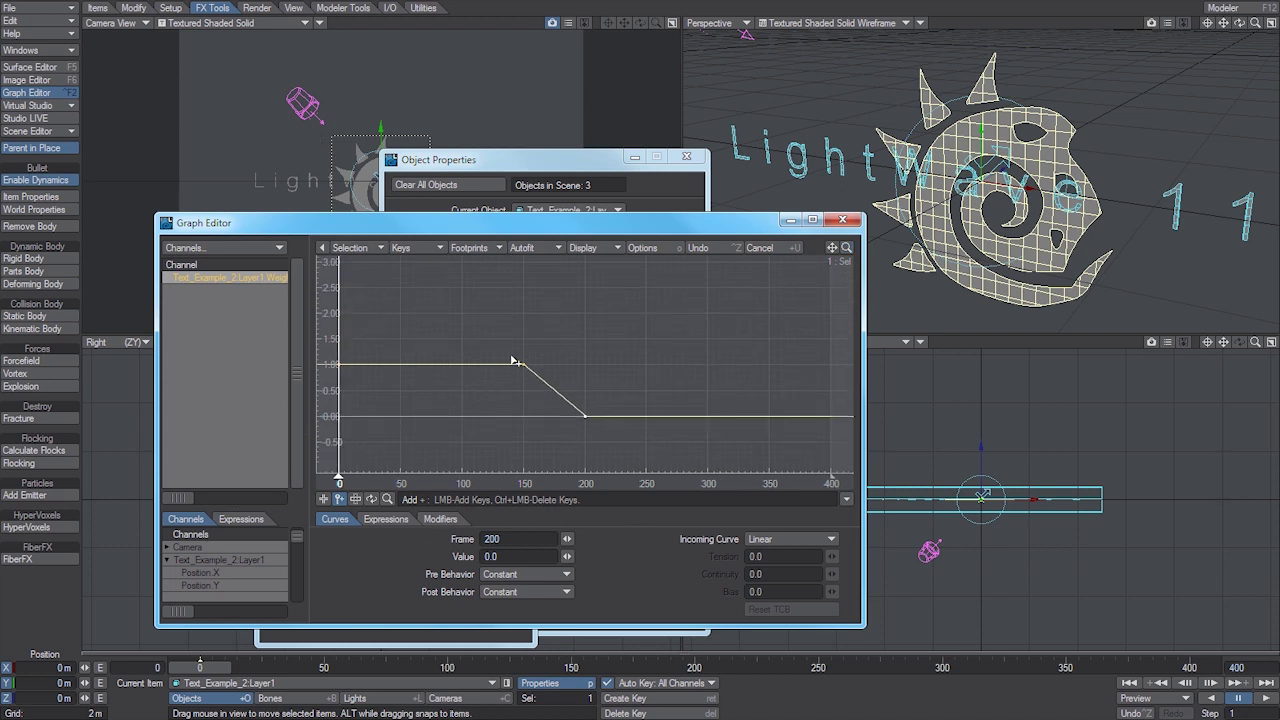
drag(507, 339, 562, 392)
drag(550, 340, 328, 387)
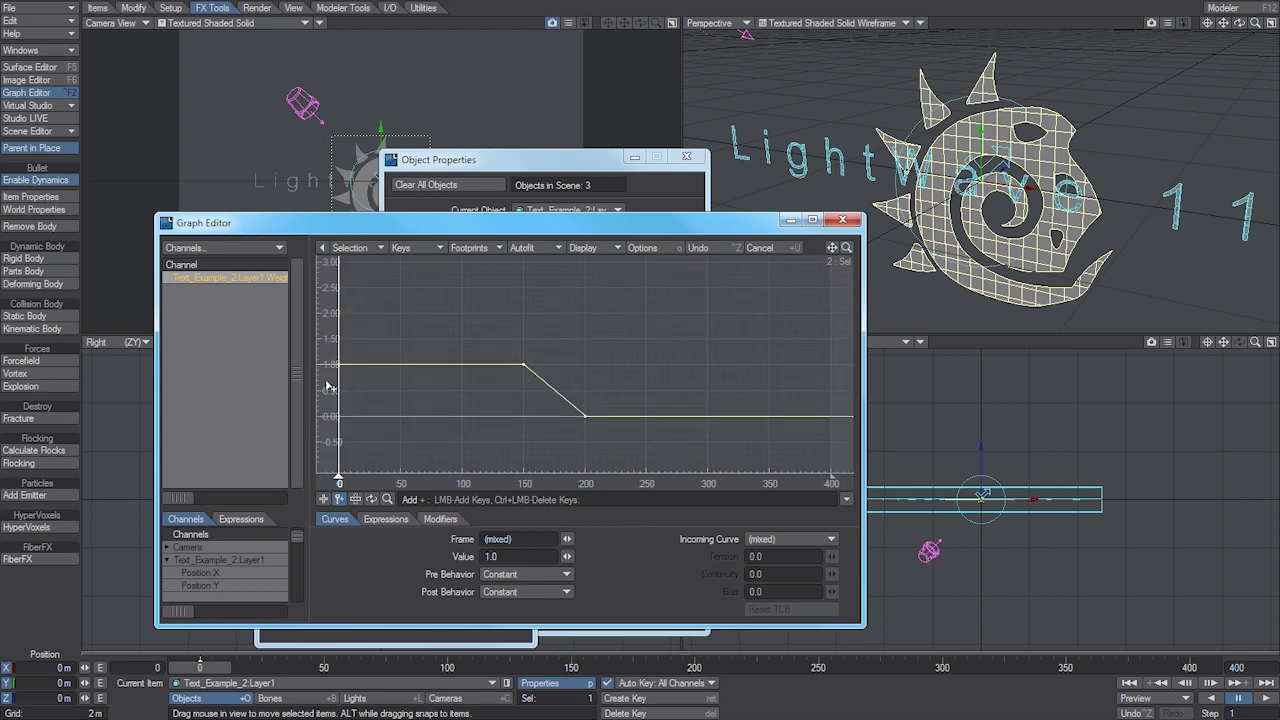
click(490, 556)
text(0)
key(Return)
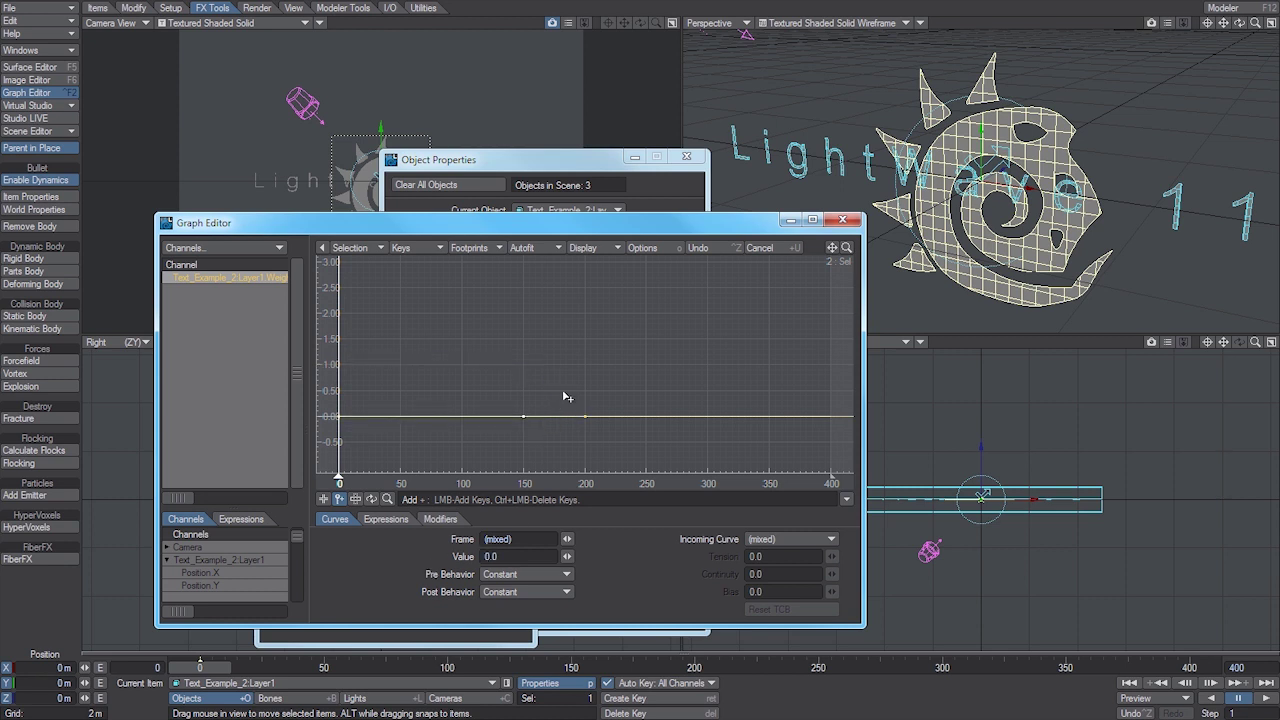
drag(564, 397, 621, 457)
click(495, 556)
text(1)
key(Return)
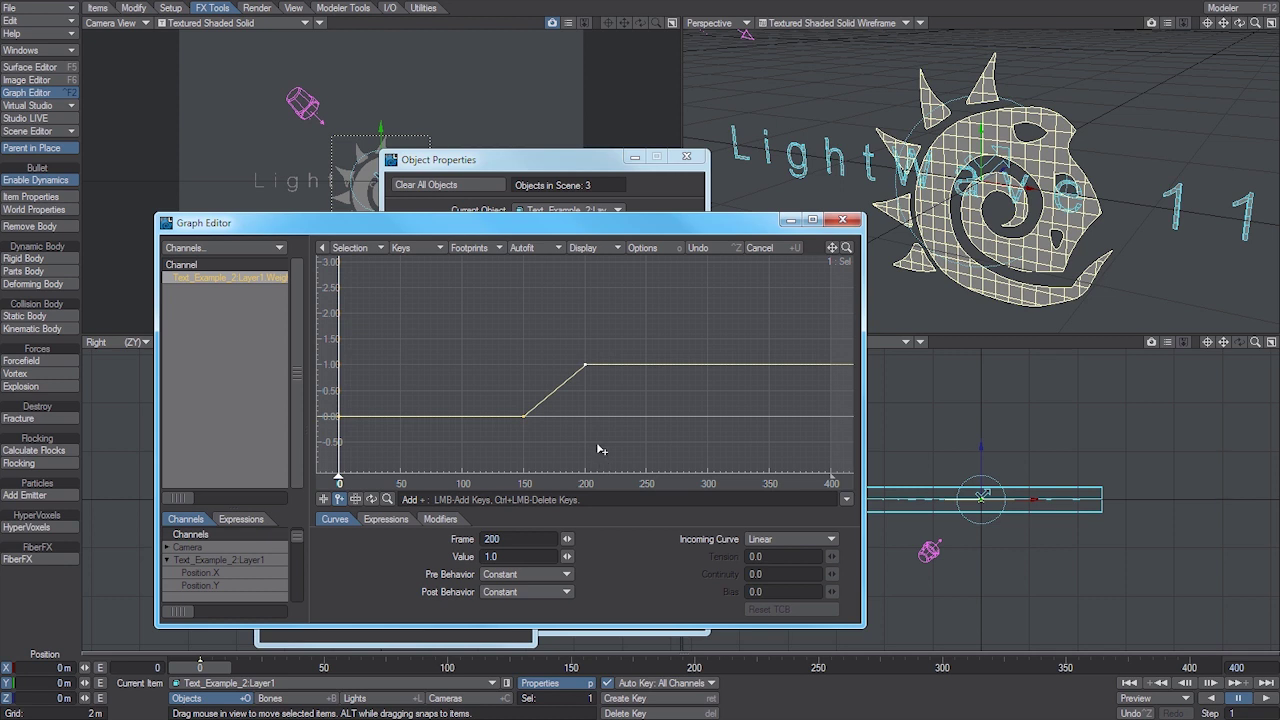
click(641, 343)
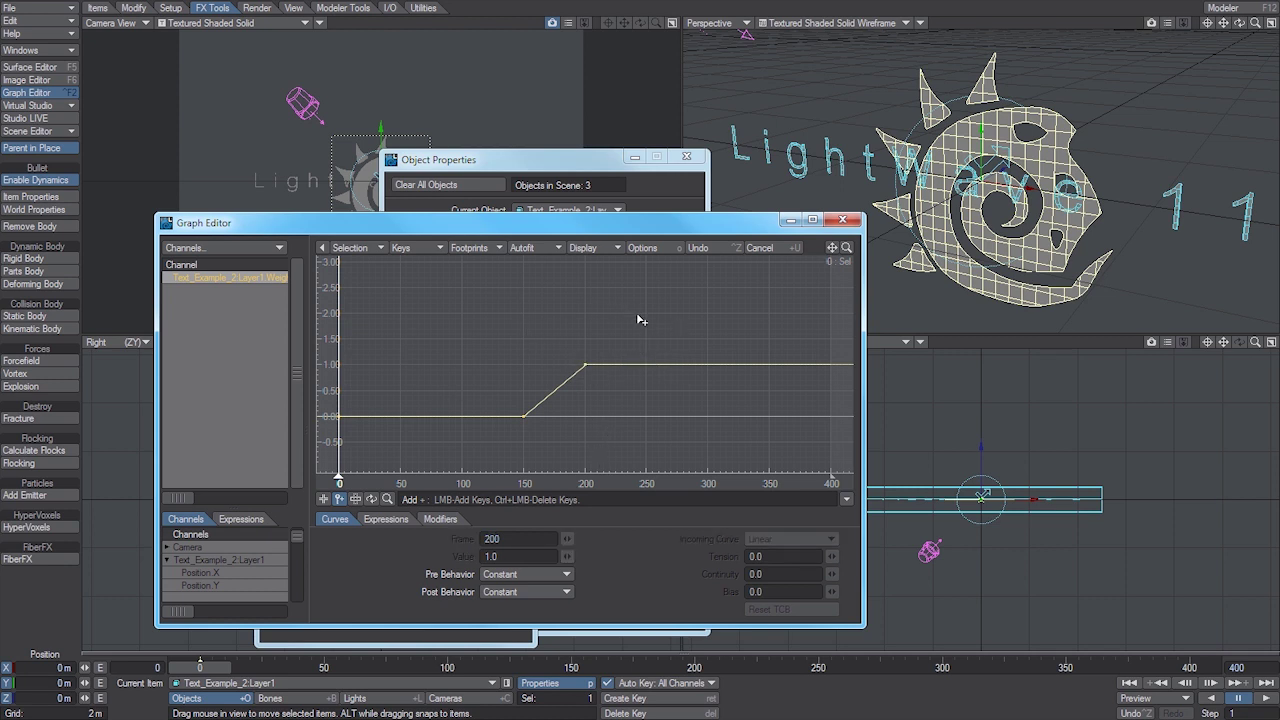
click(842, 219)
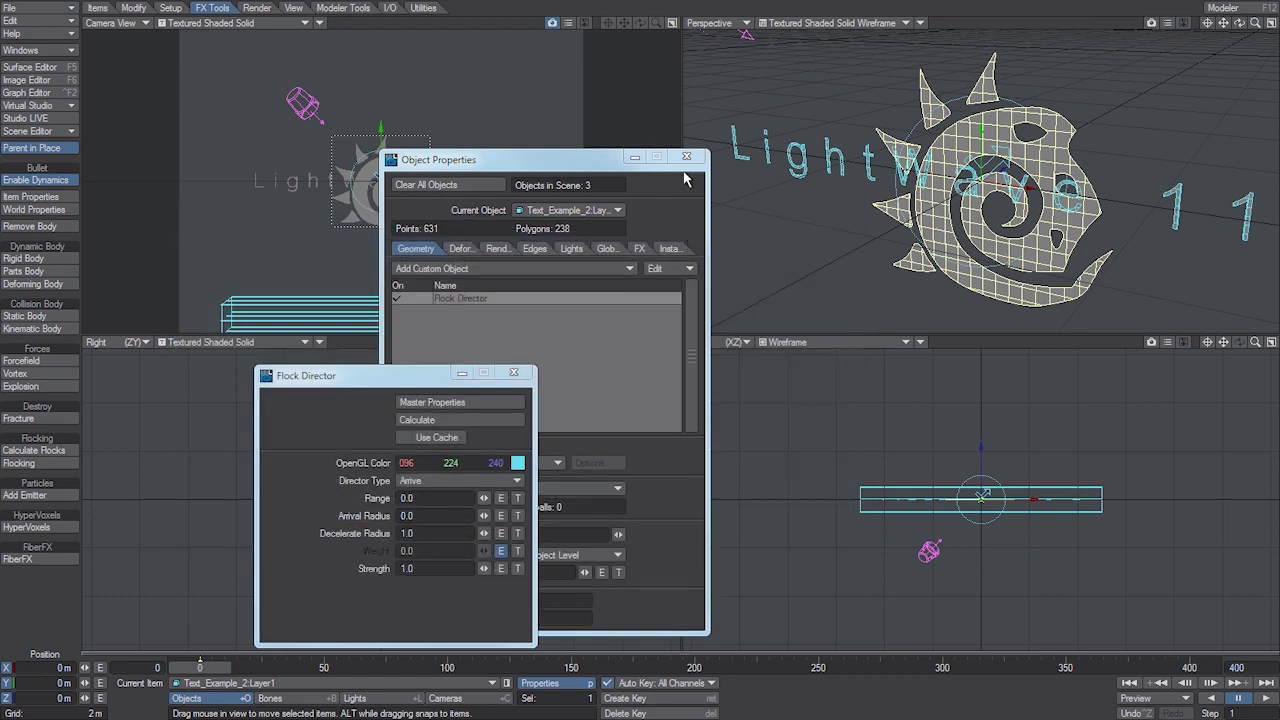
click(686, 157)
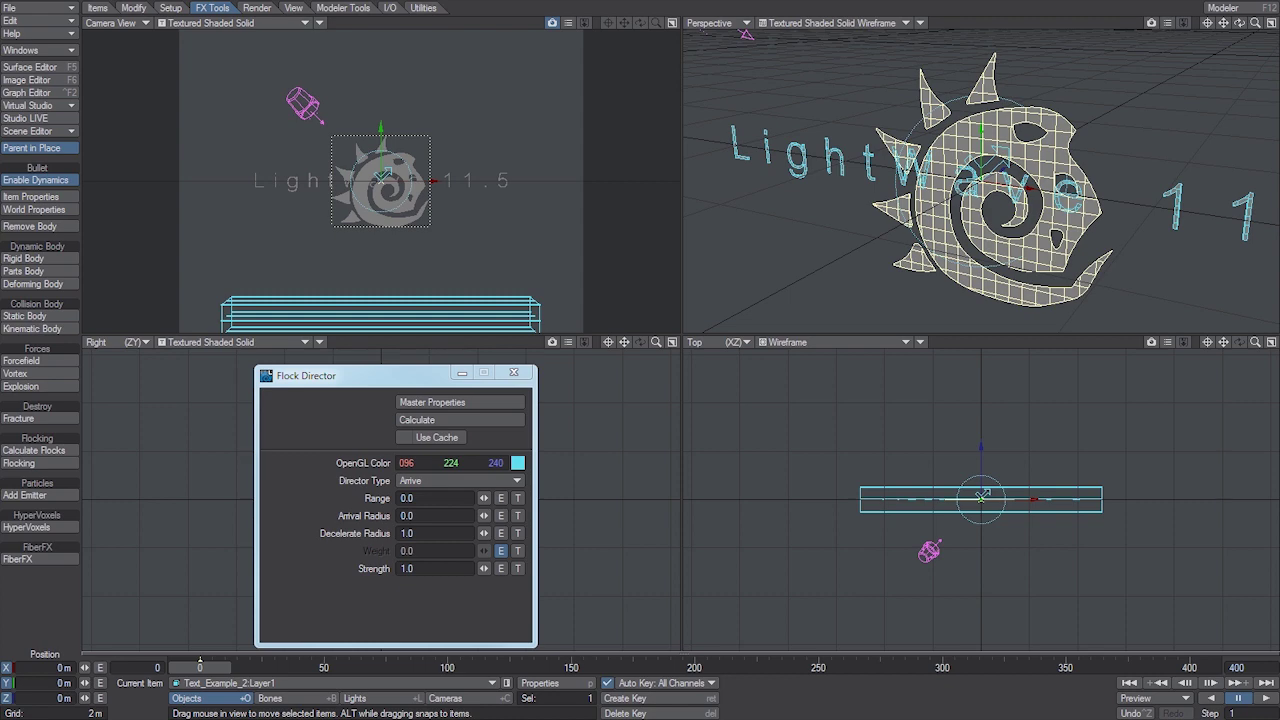
- Calculate the flock, abort around 70%, scrub back to frame 0, and reopen Object Properties
click(490, 421)
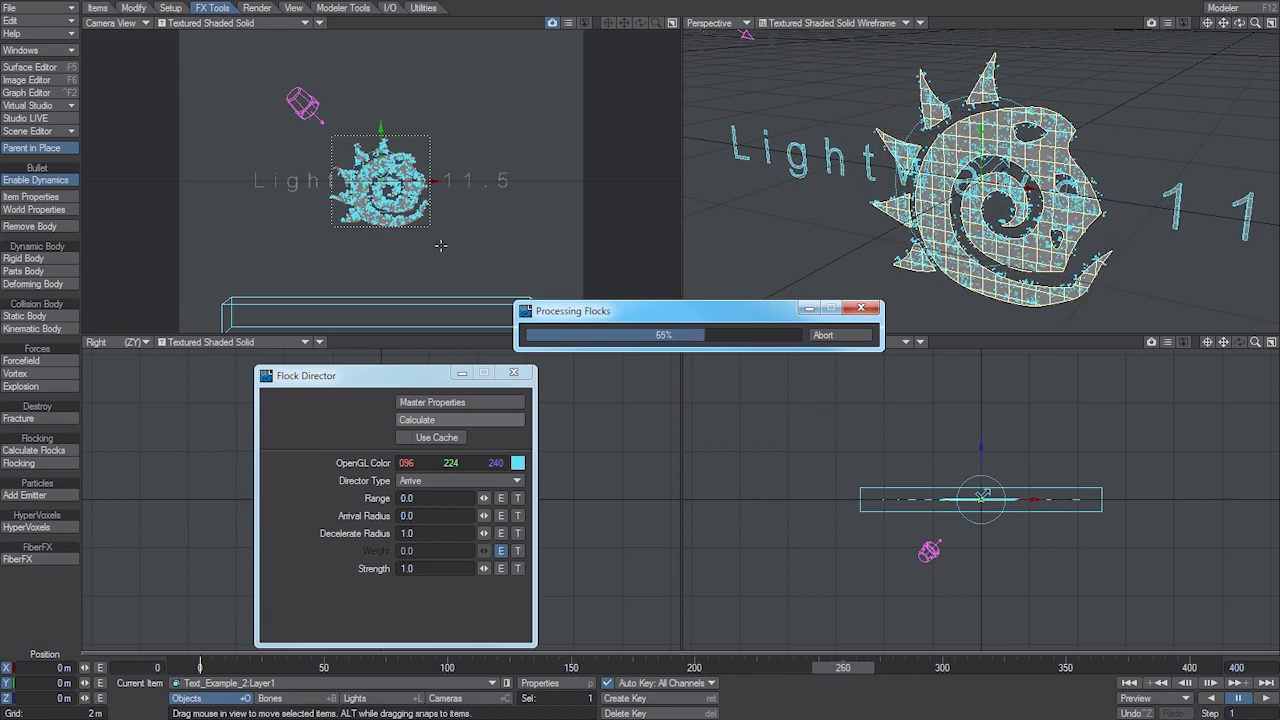
click(845, 335)
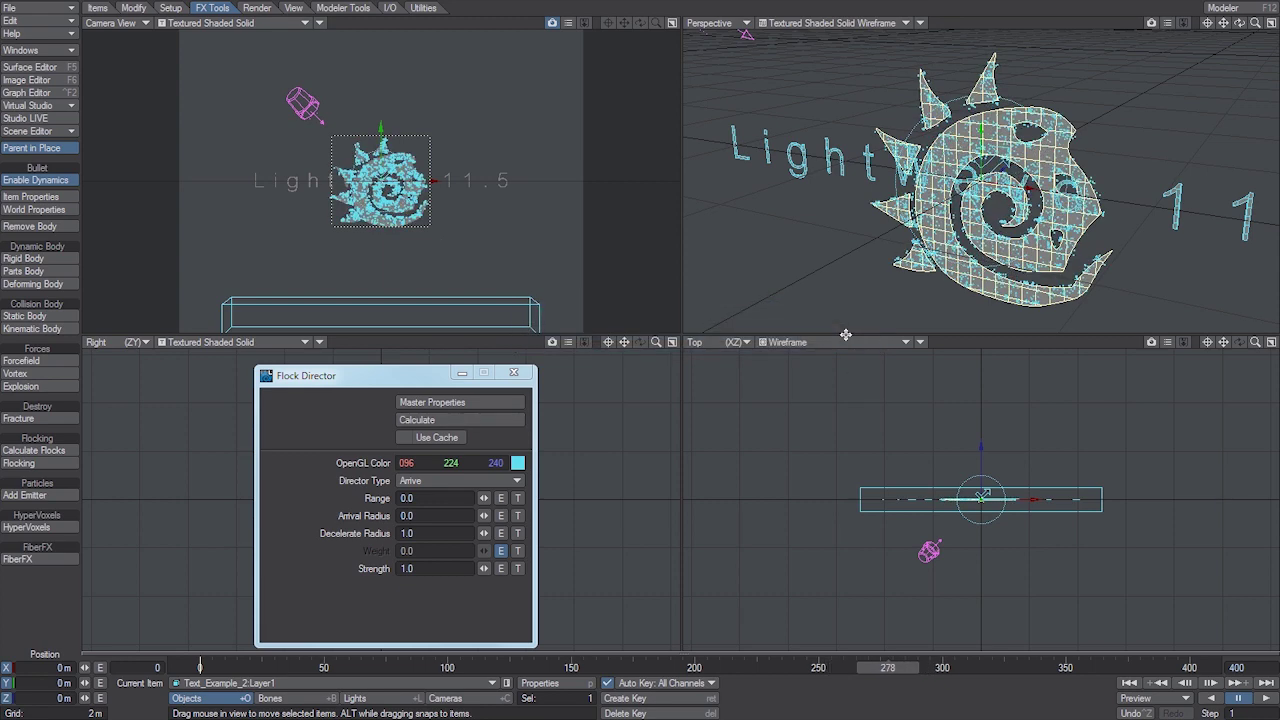
drag(845, 667, 510, 667)
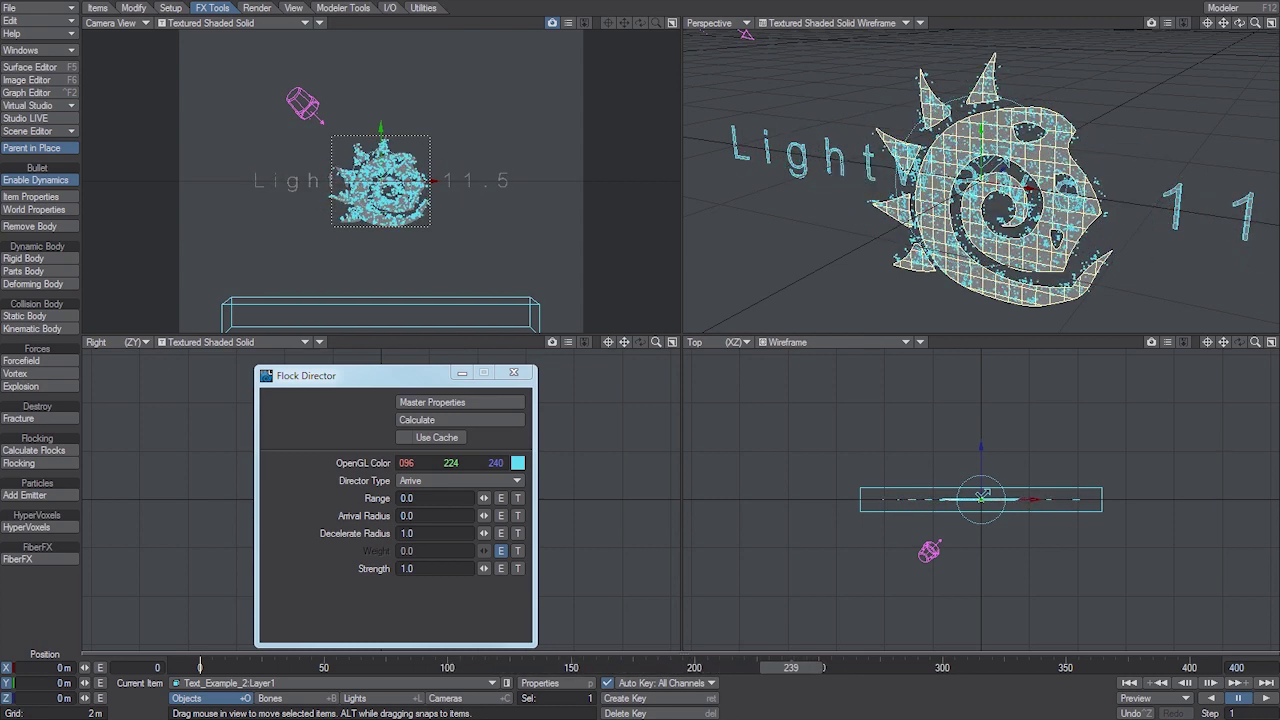
drag(822, 667, 200, 663)
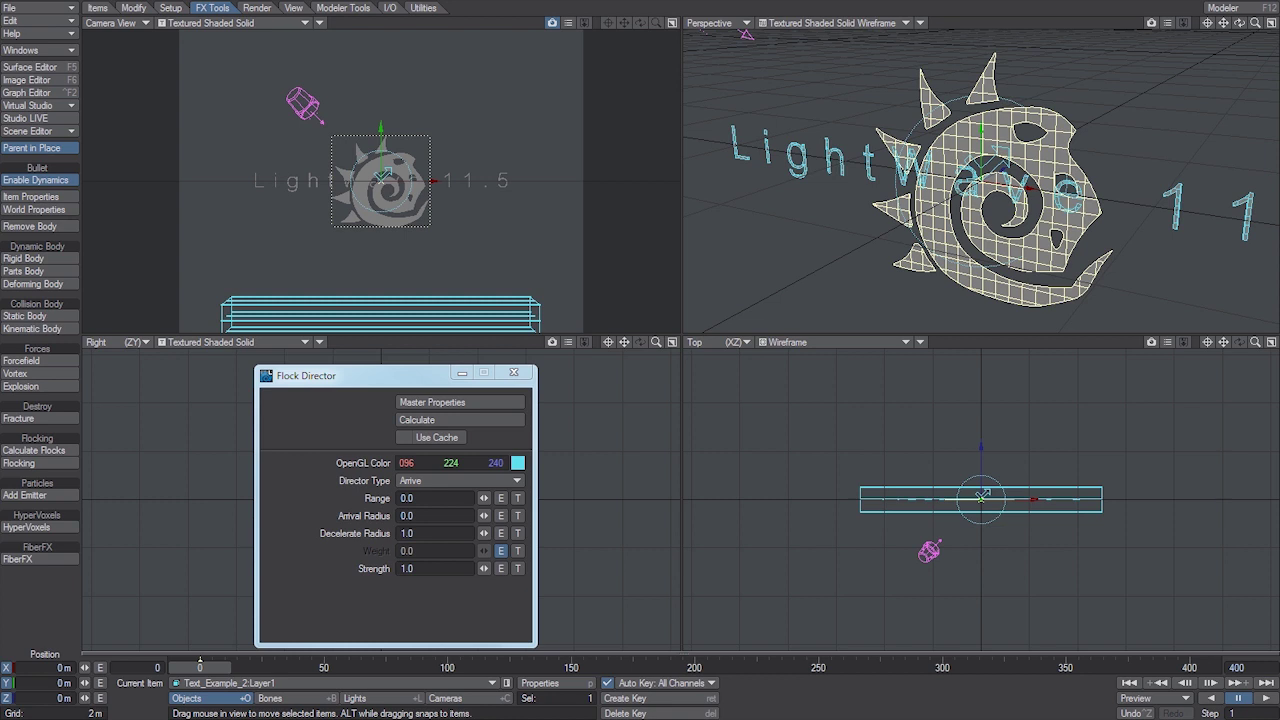
click(514, 372)
- Give the logo's displacement map a Procedural Texture layer using the Ripples pattern
key(p)
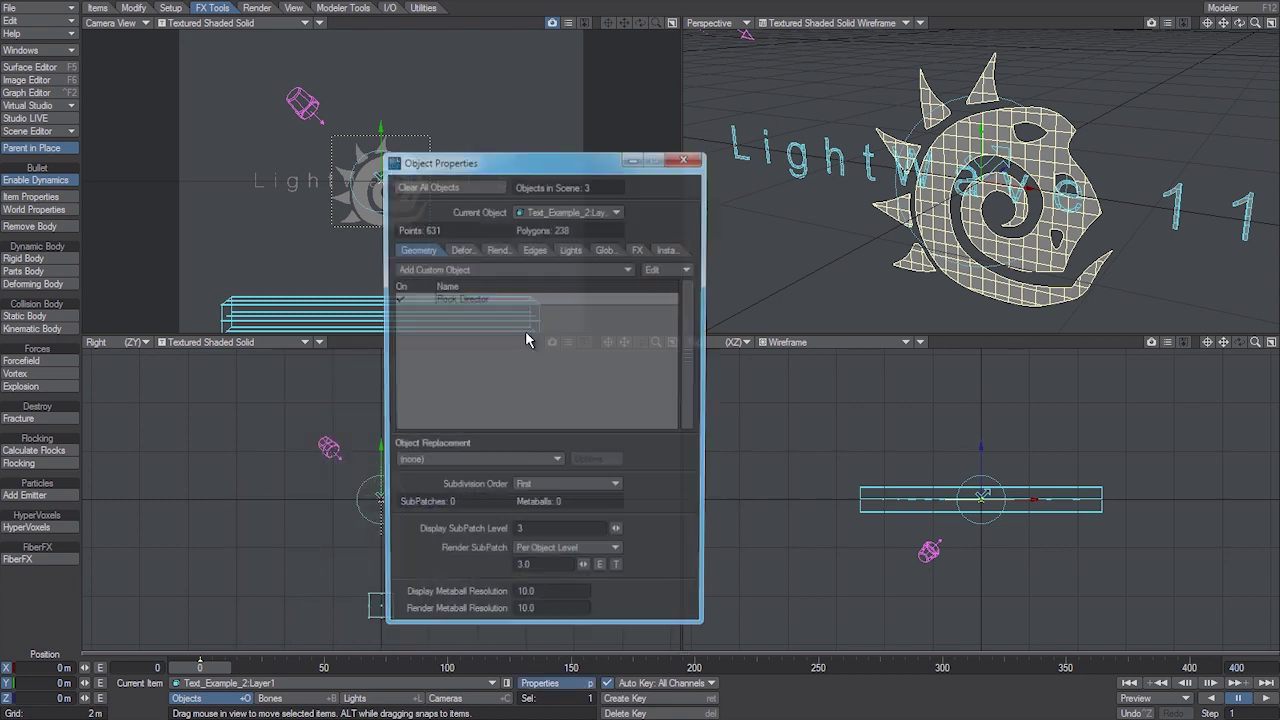
click(462, 251)
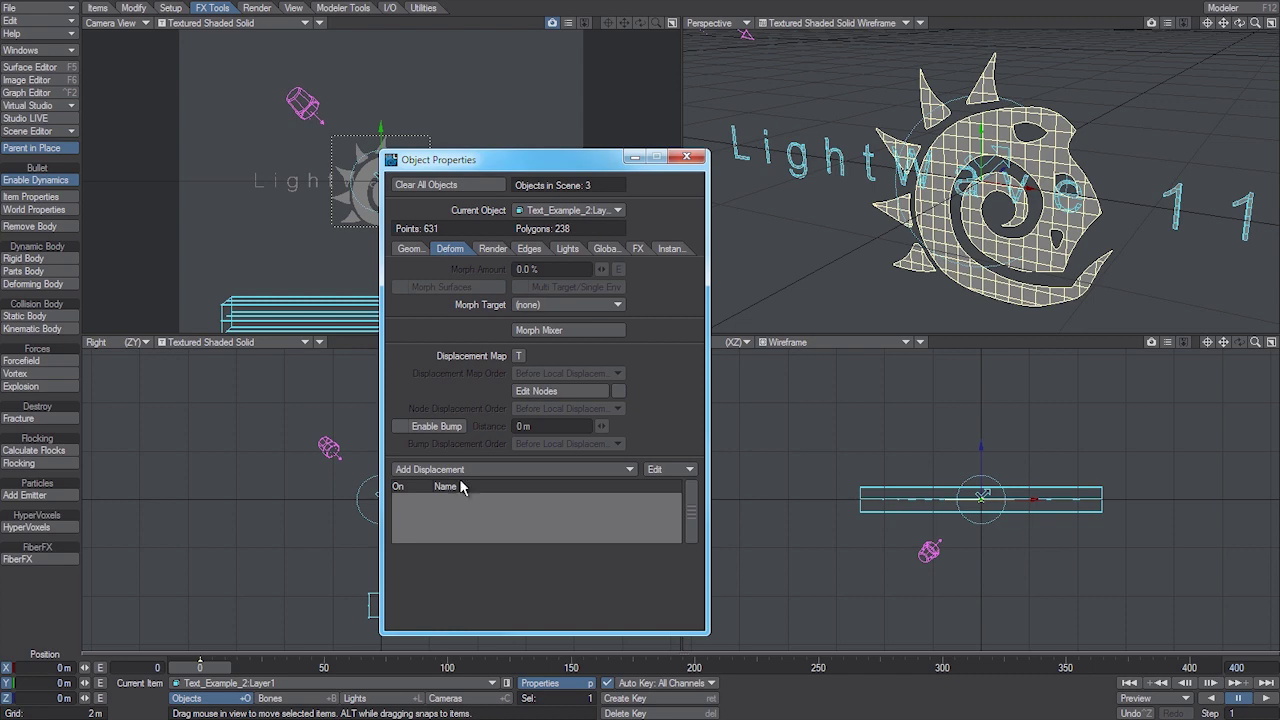
click(519, 356)
drag(580, 205, 366, 199)
click(507, 228)
click(506, 239)
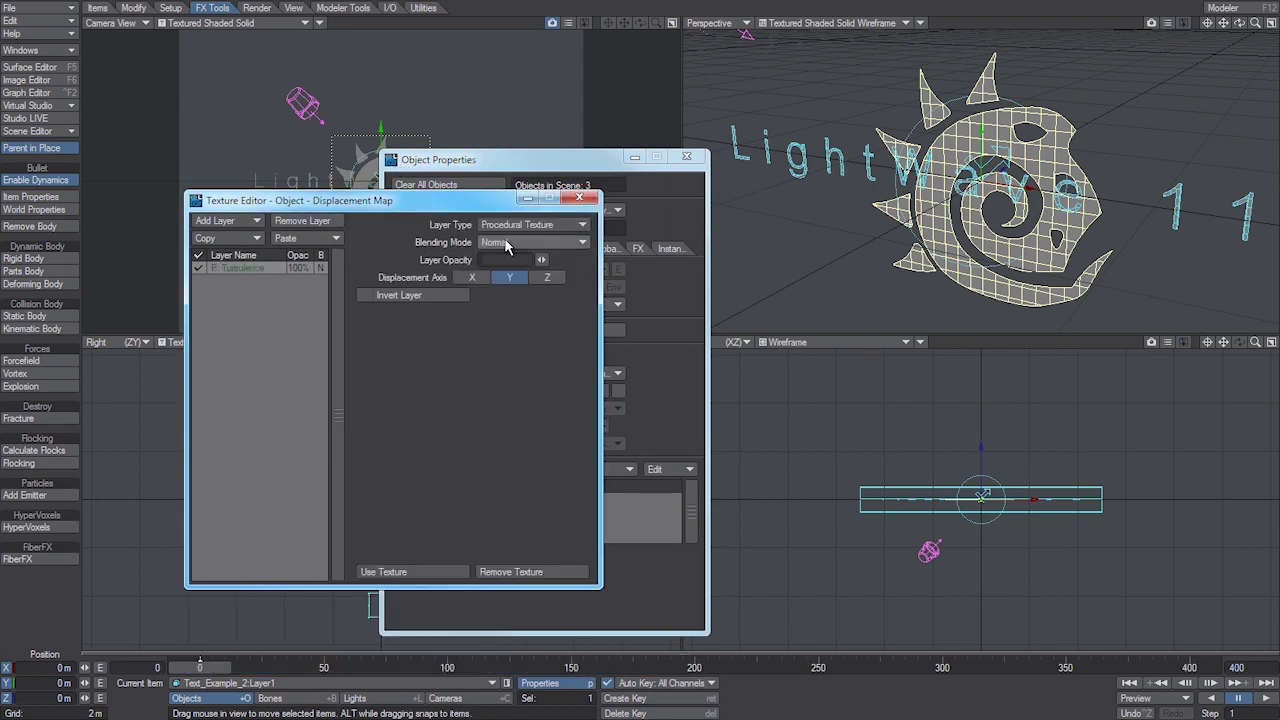
click(520, 321)
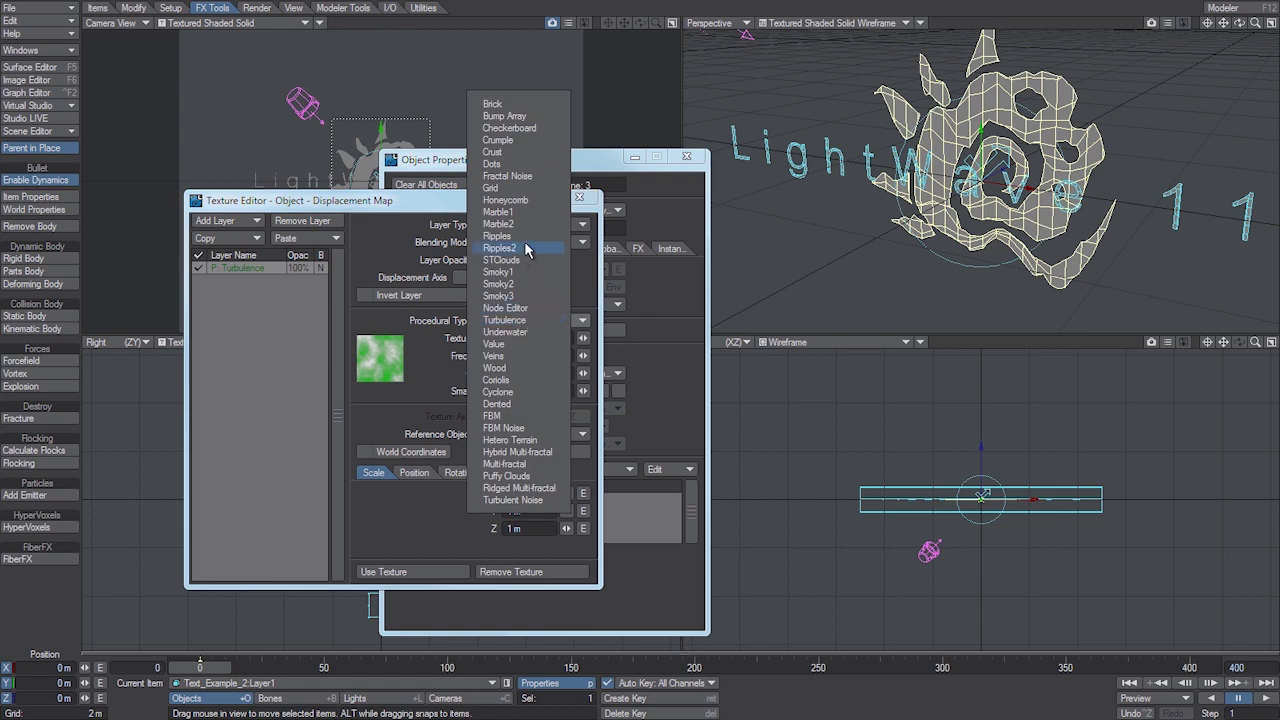
click(524, 237)
- Try Ripples2, revert to Ripples, and set Texture Value to 0.275
click(519, 318)
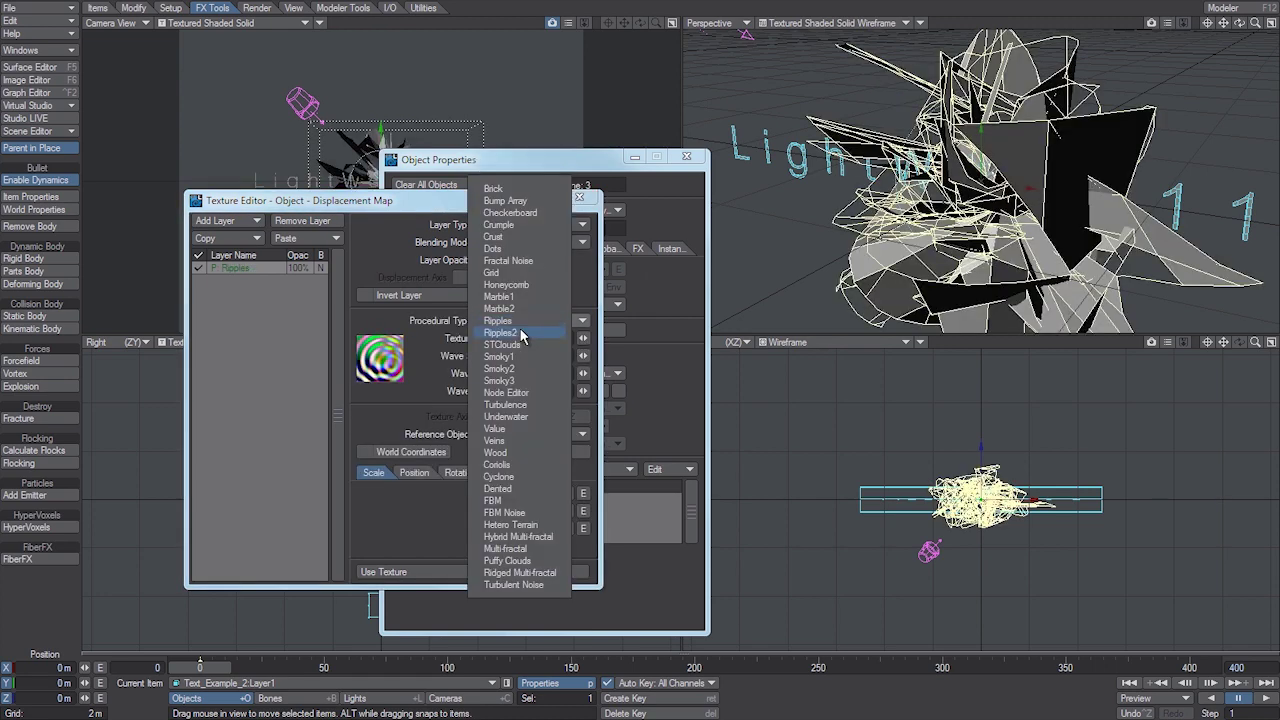
click(524, 251)
click(521, 320)
click(523, 308)
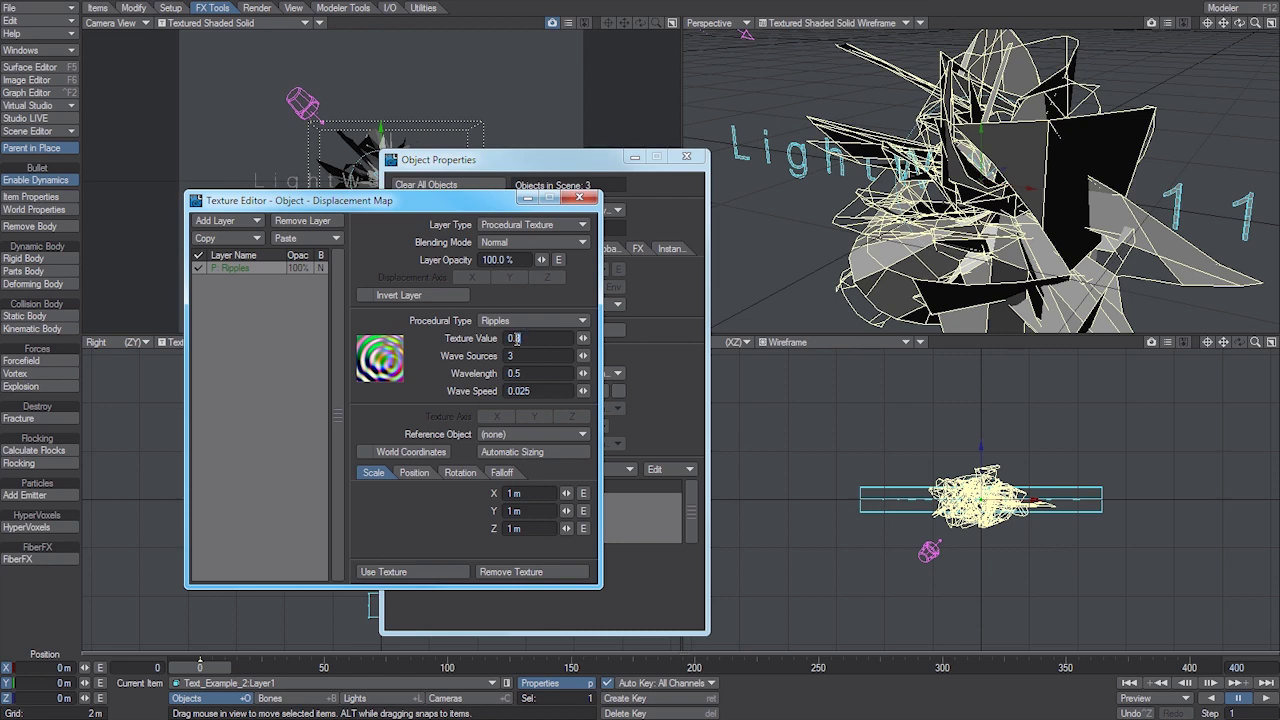
key(Return)
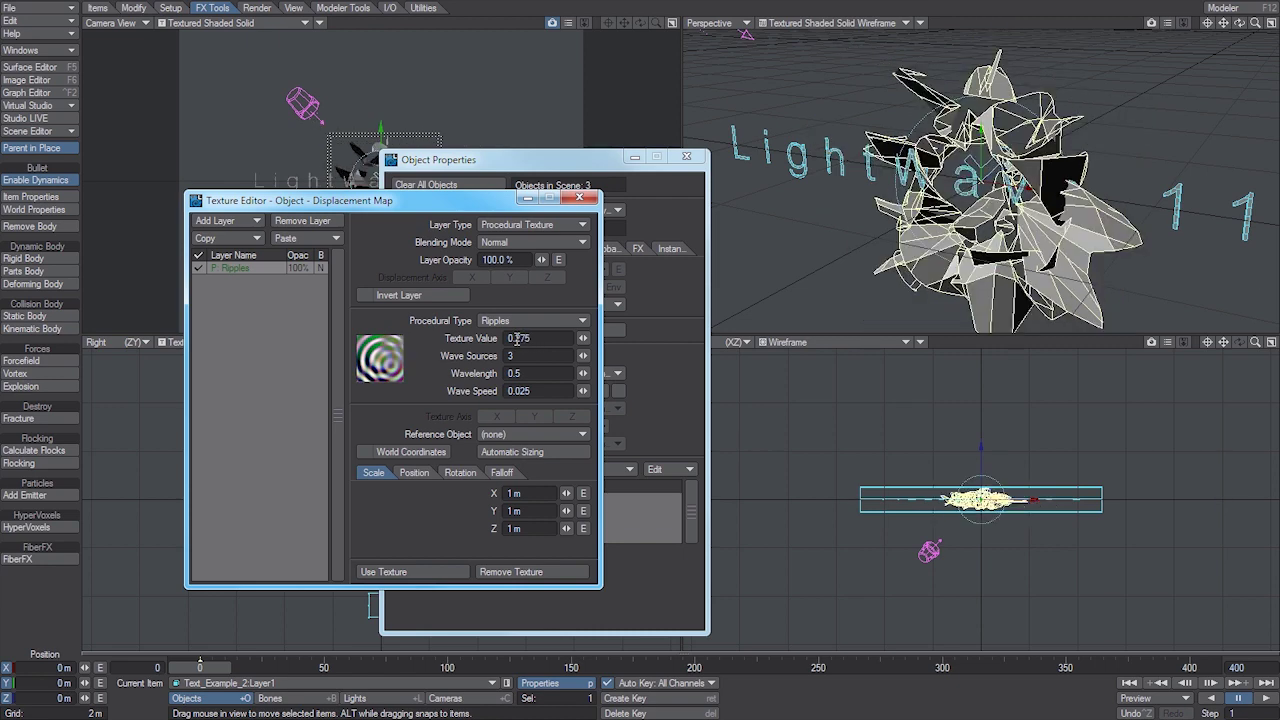
- Close the panels, then reopen the displacement texture editor on its own beside the viewport
click(585, 200)
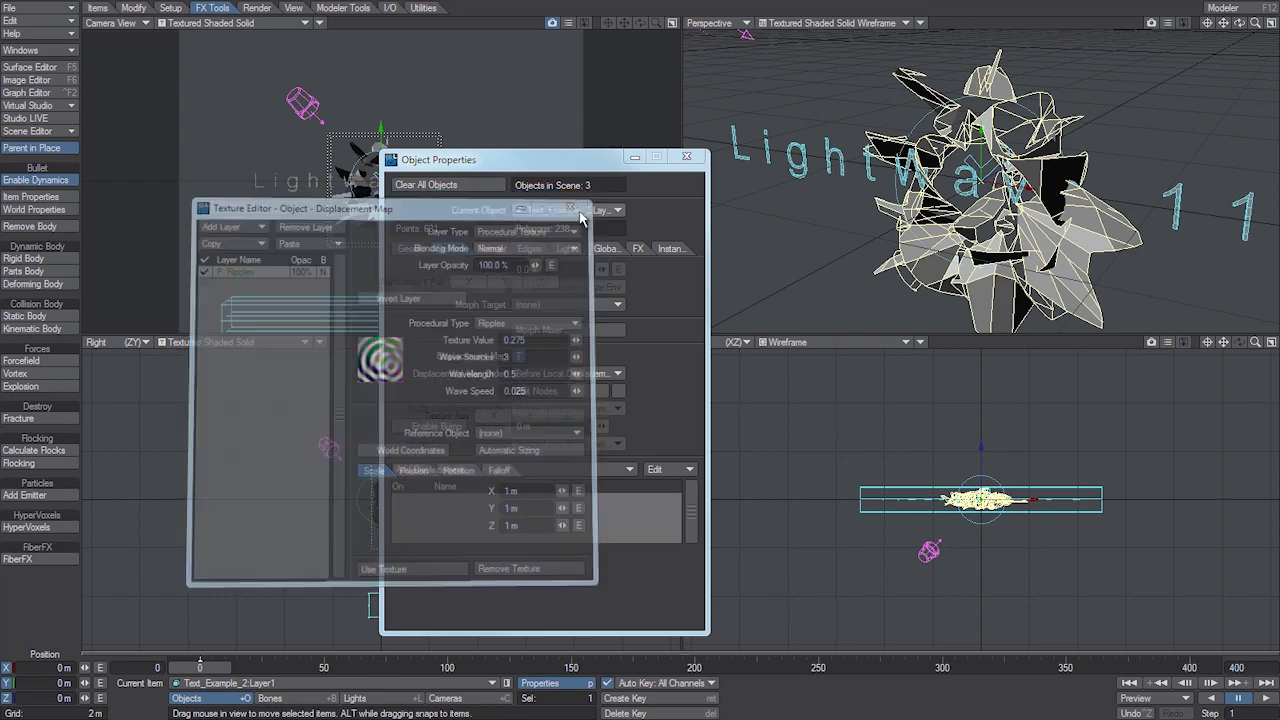
click(590, 163)
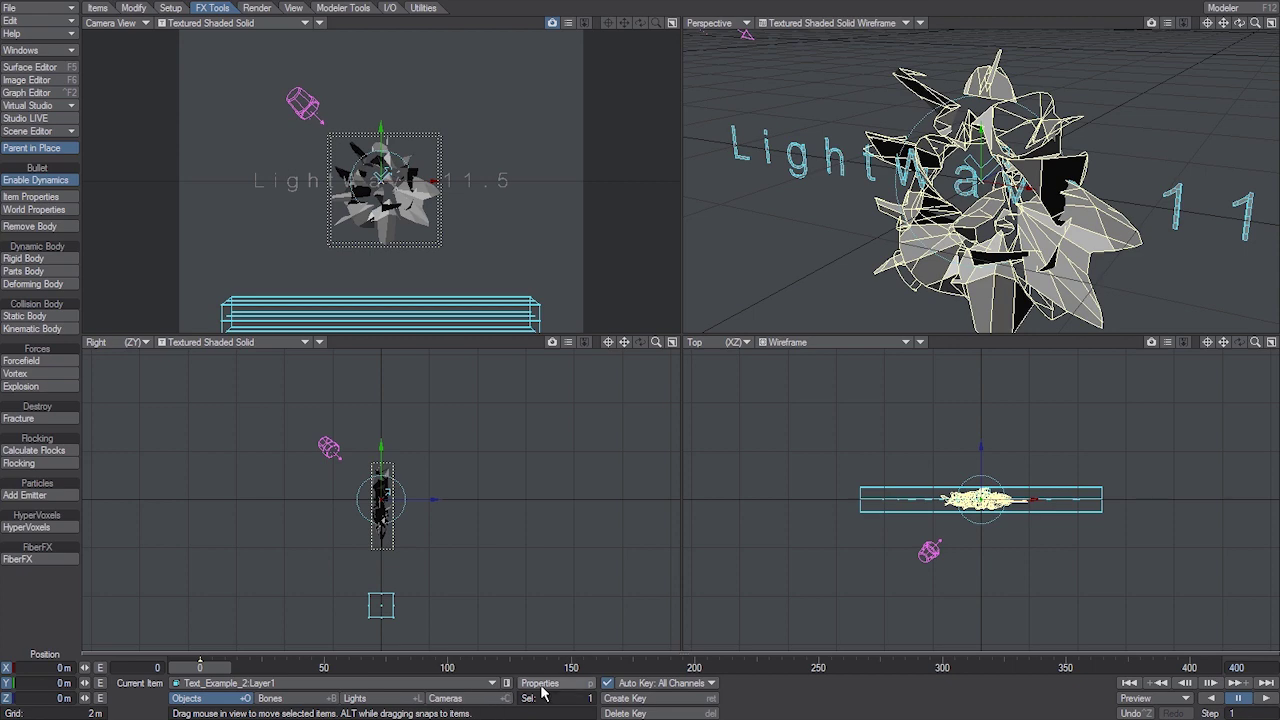
click(540, 685)
click(518, 356)
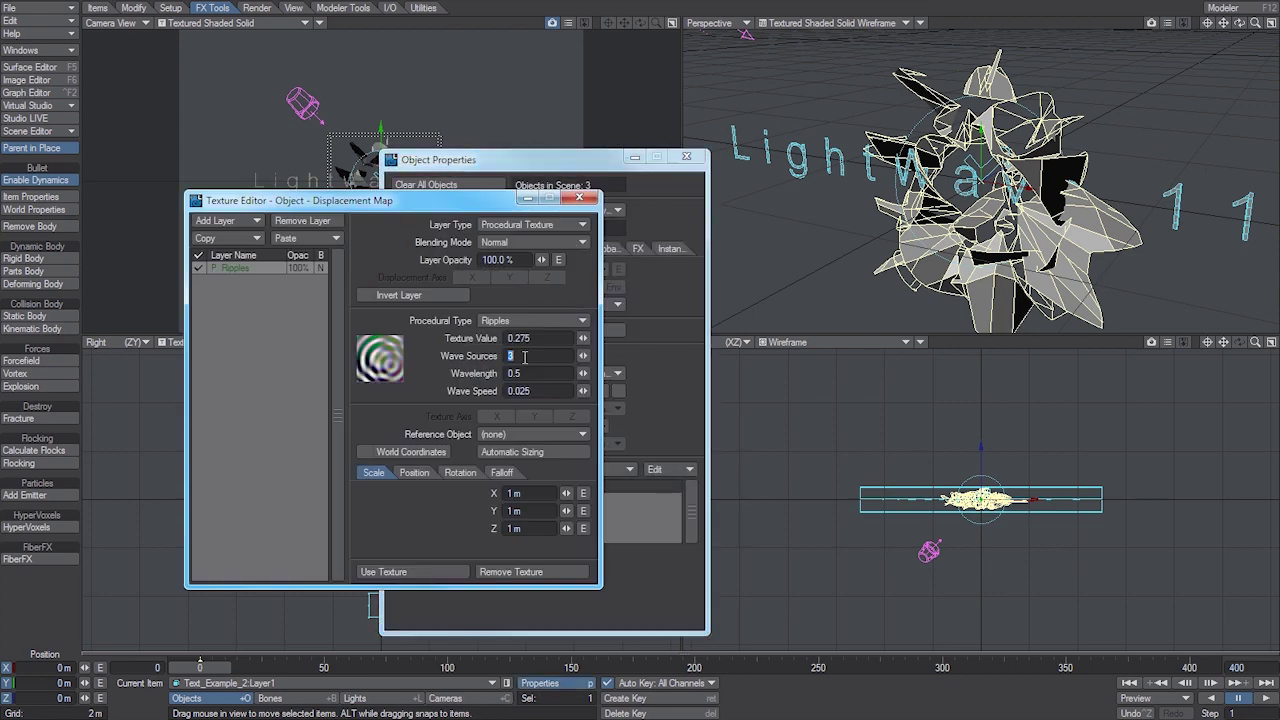
drag(420, 200, 642, 248)
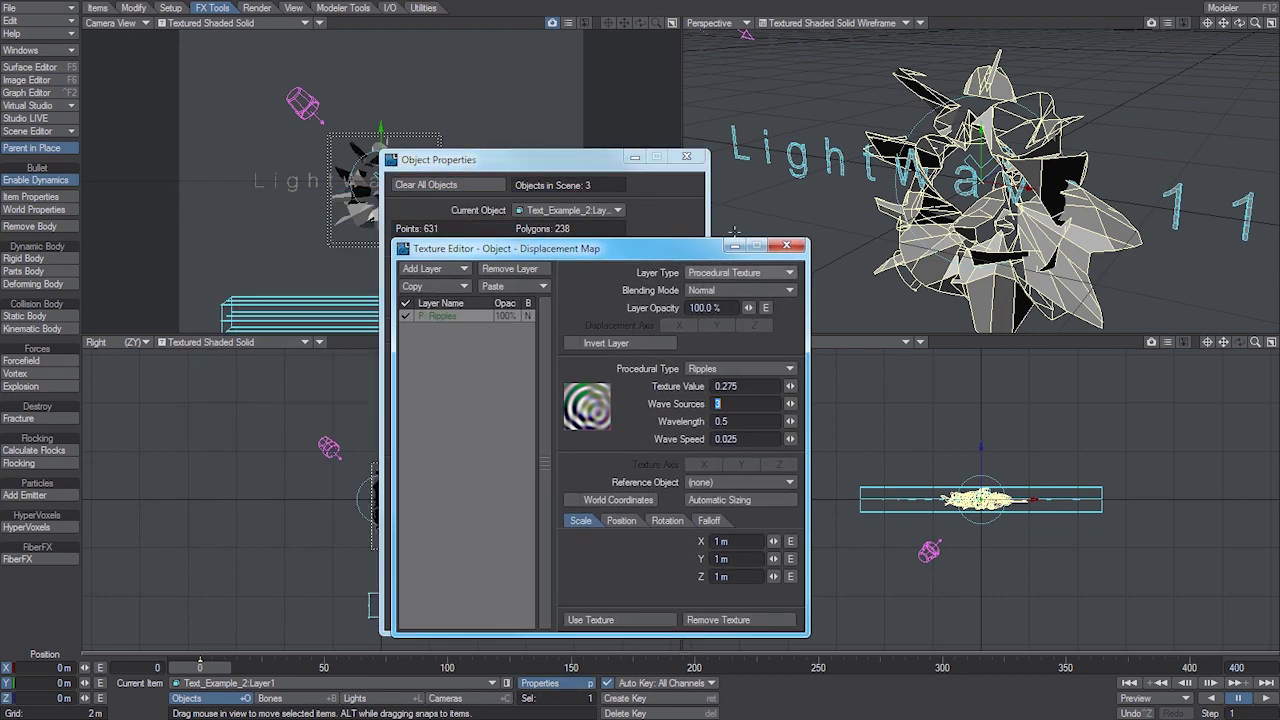
click(686, 157)
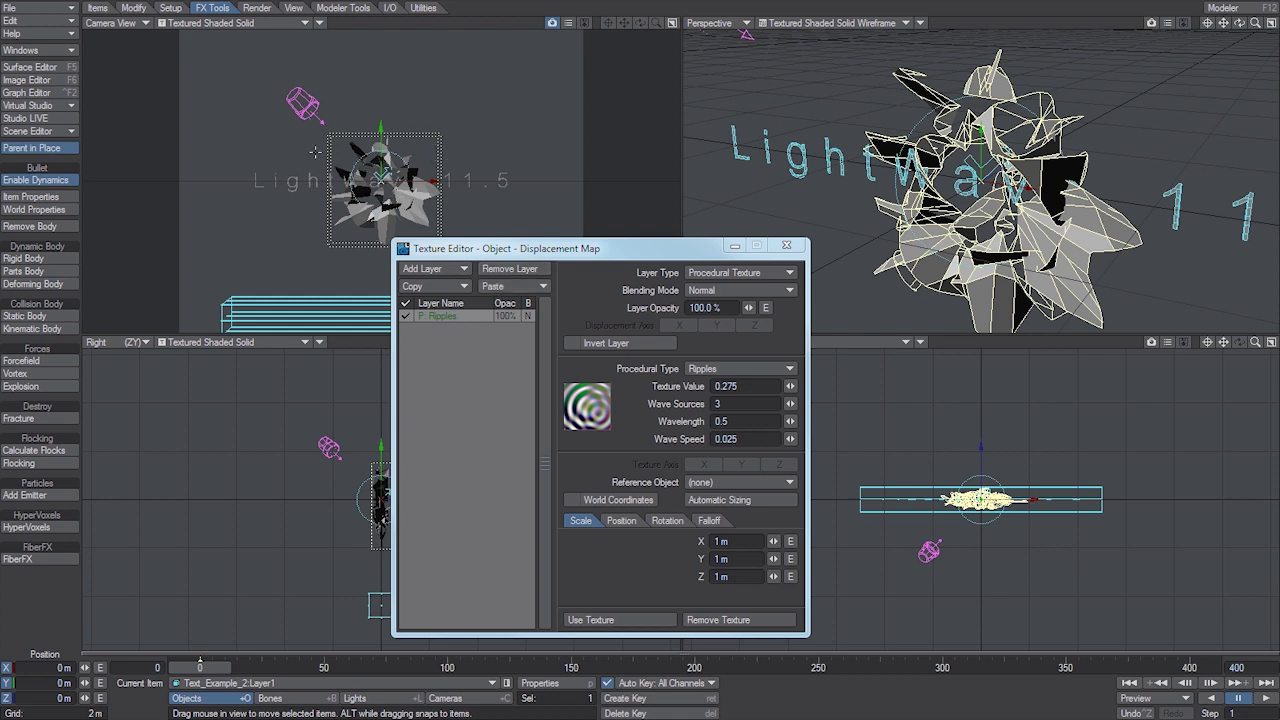
- Paste a fade-out ramp into the Layer Opacity envelope and move its keys to frames 200 and 250
click(766, 308)
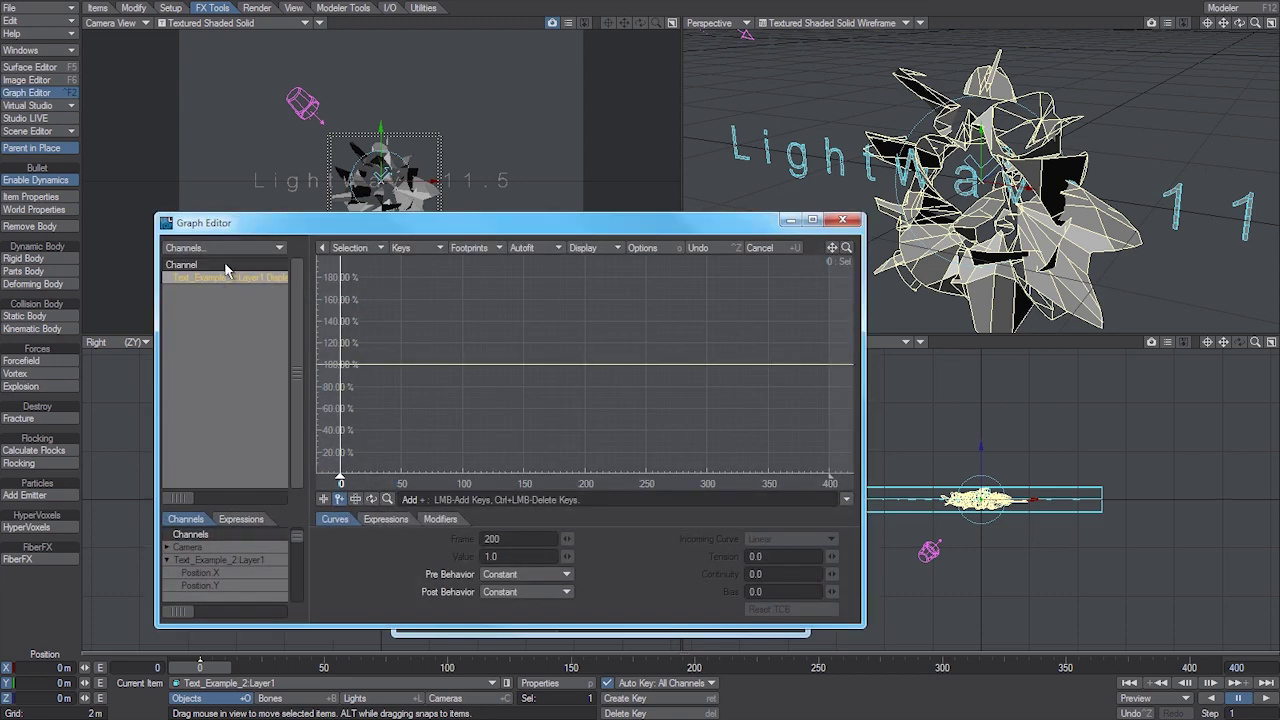
right_click(237, 285)
click(228, 330)
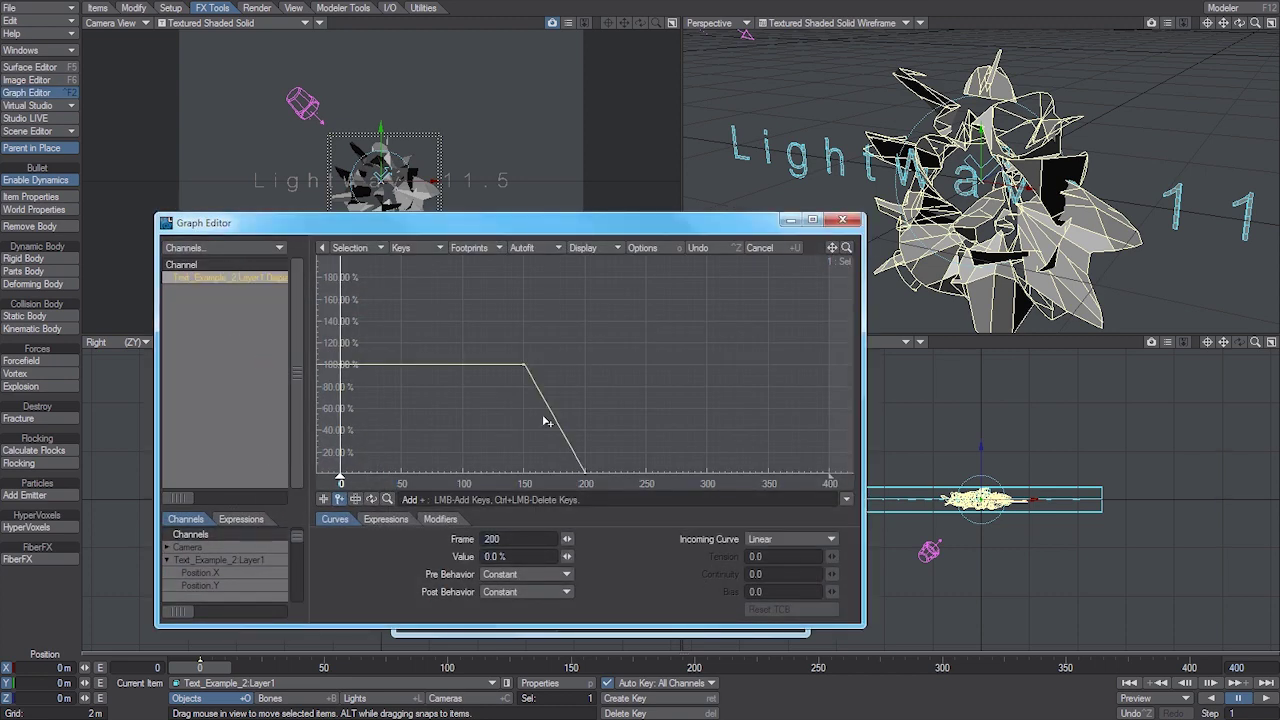
drag(840, 246, 800, 262)
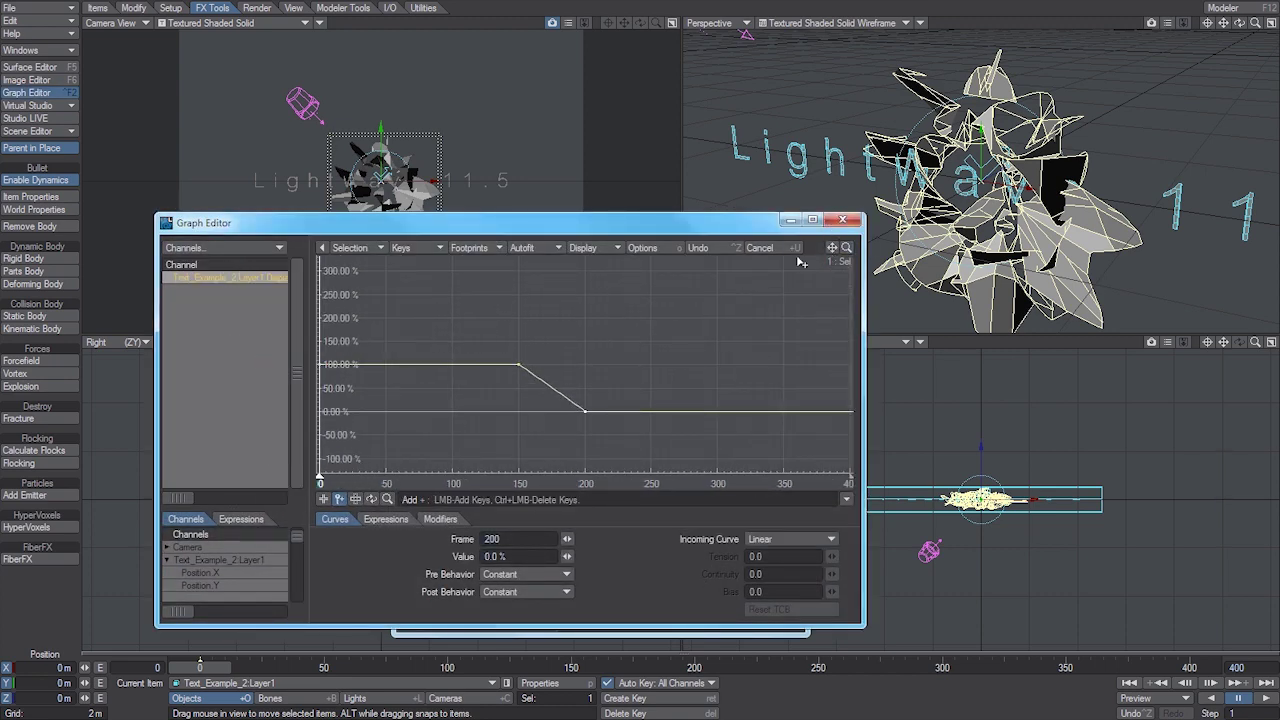
drag(502, 338, 624, 444)
mouse_move(519, 372)
drag(567, 539, 605, 539)
click(594, 391)
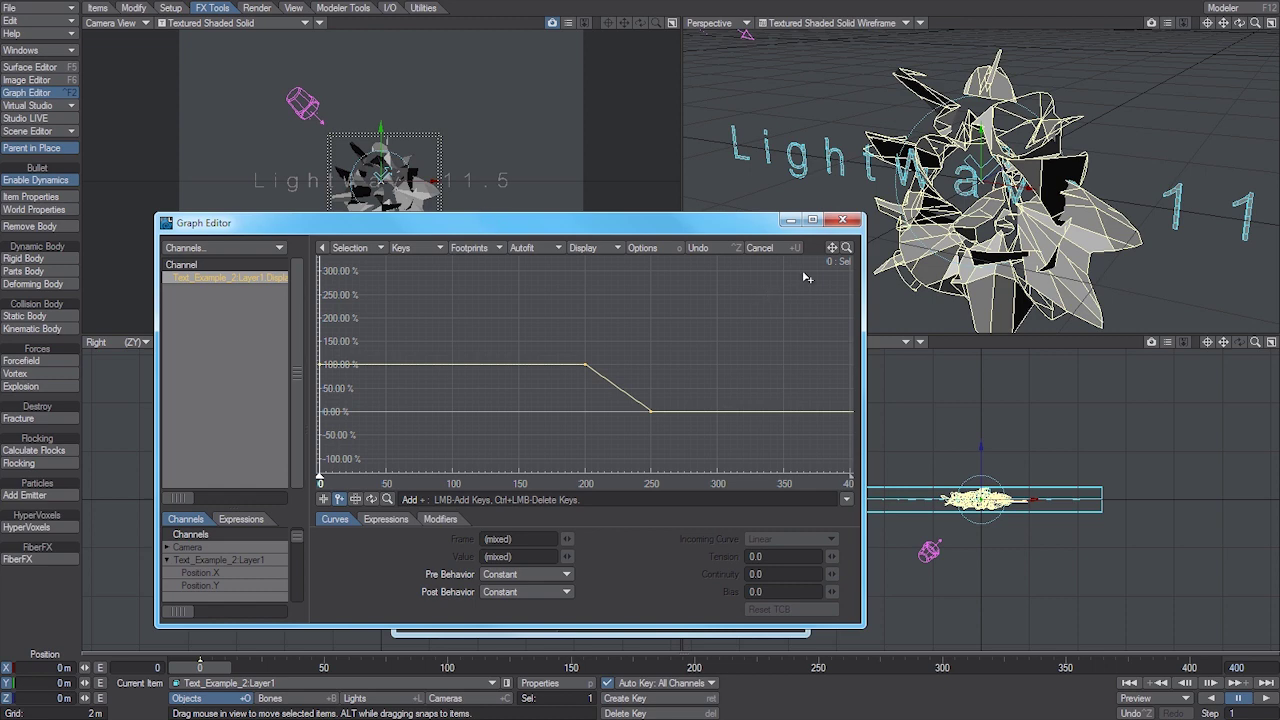
- Apply the envelope with Use Texture and select the LightWave 11.5 text object
click(842, 219)
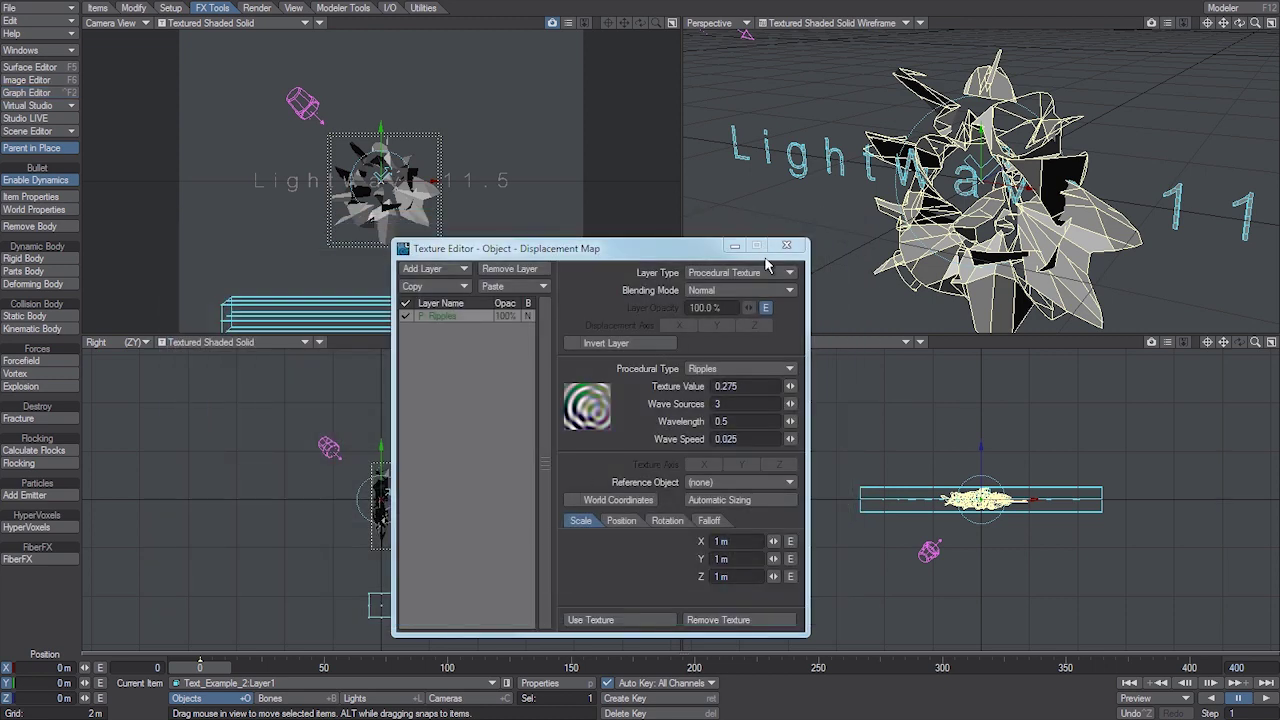
click(590, 620)
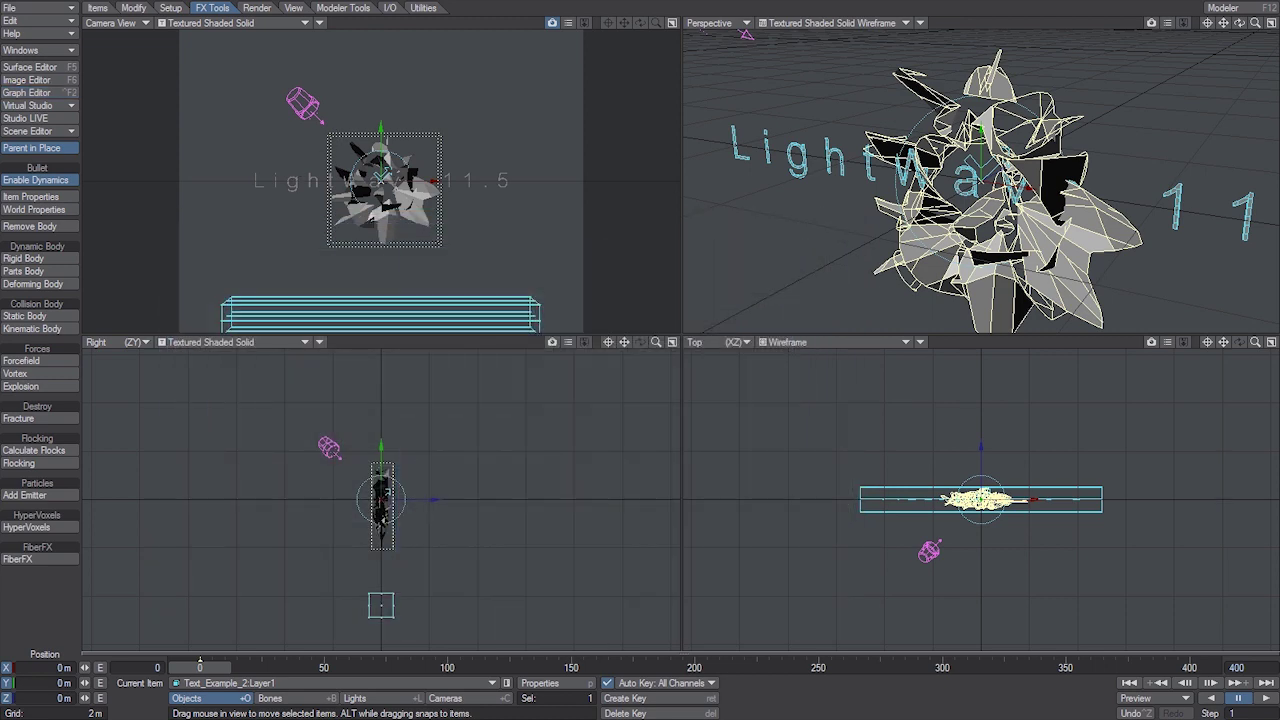
click(296, 178)
- Give the LightWave 11.5 text a Procedural Ripples displacement layer with Texture Value 0.275
click(550, 684)
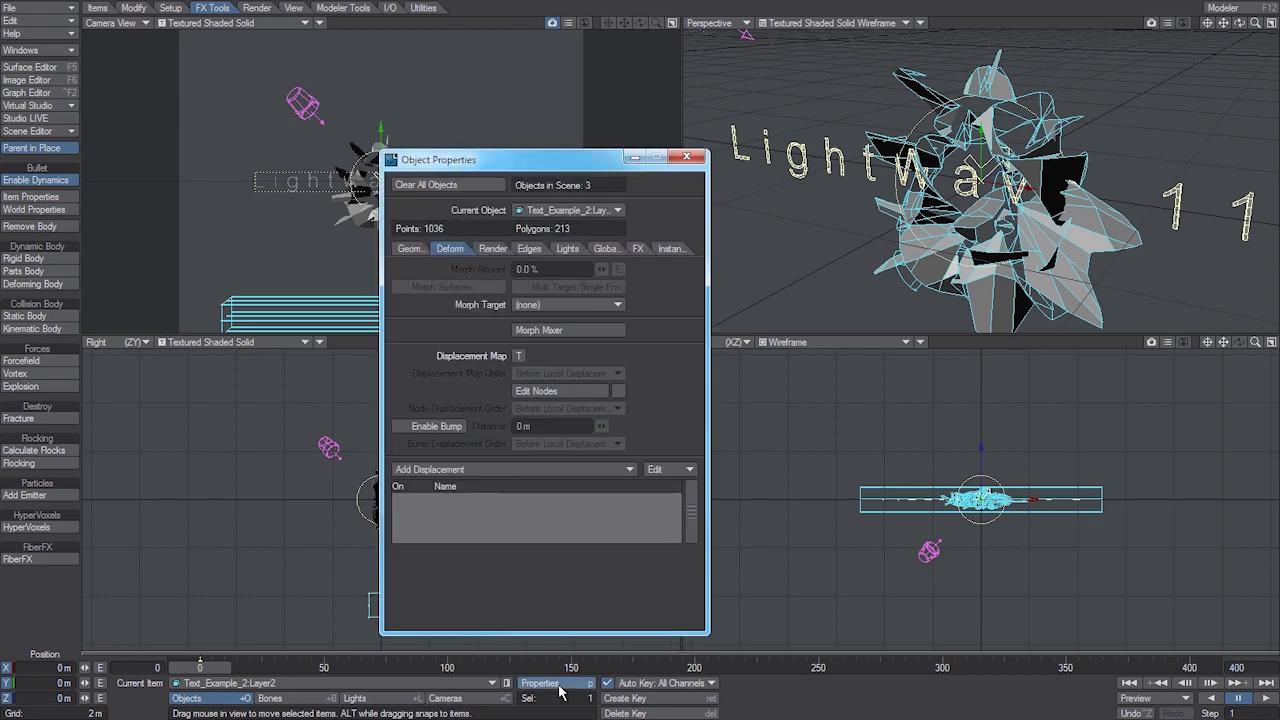
click(518, 356)
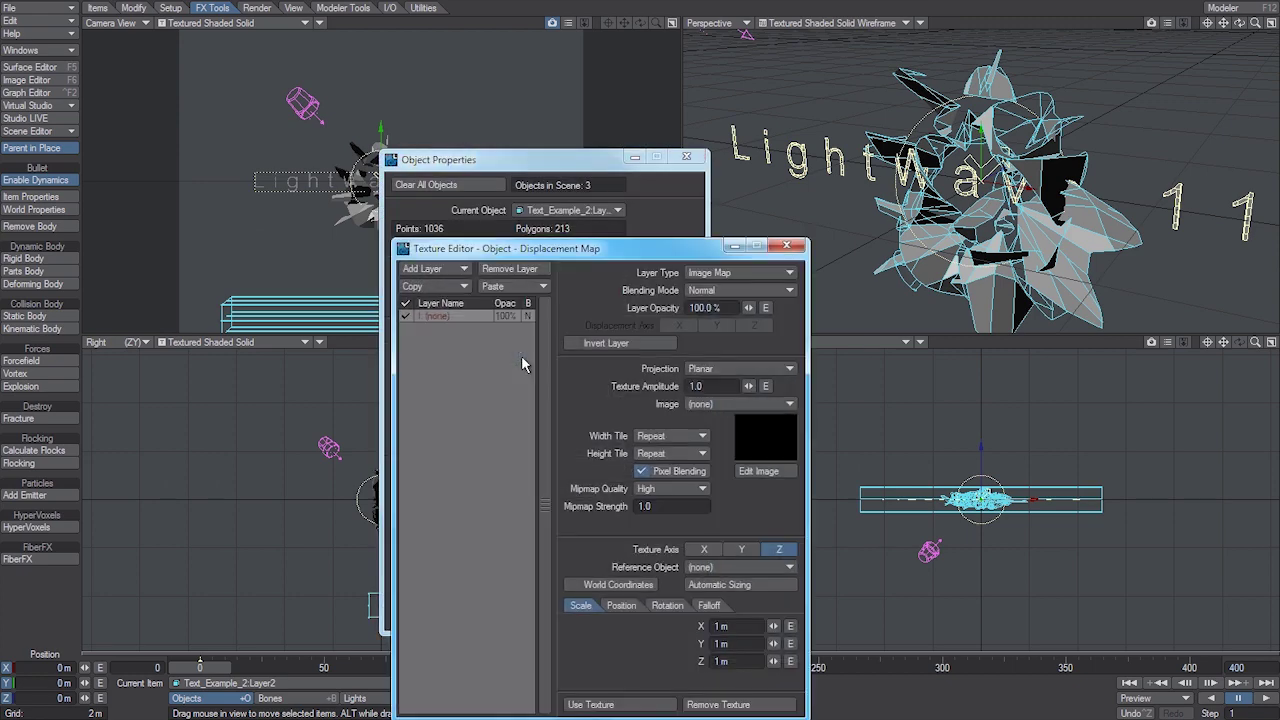
click(720, 272)
click(750, 280)
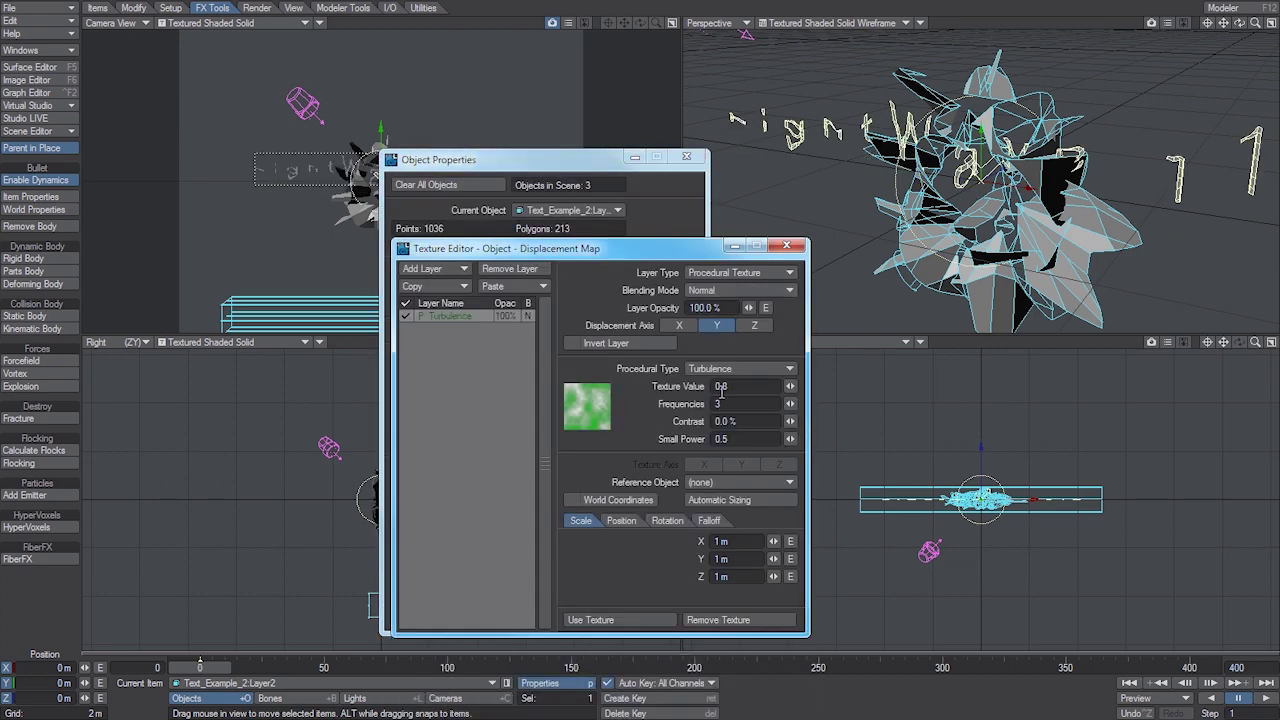
click(735, 369)
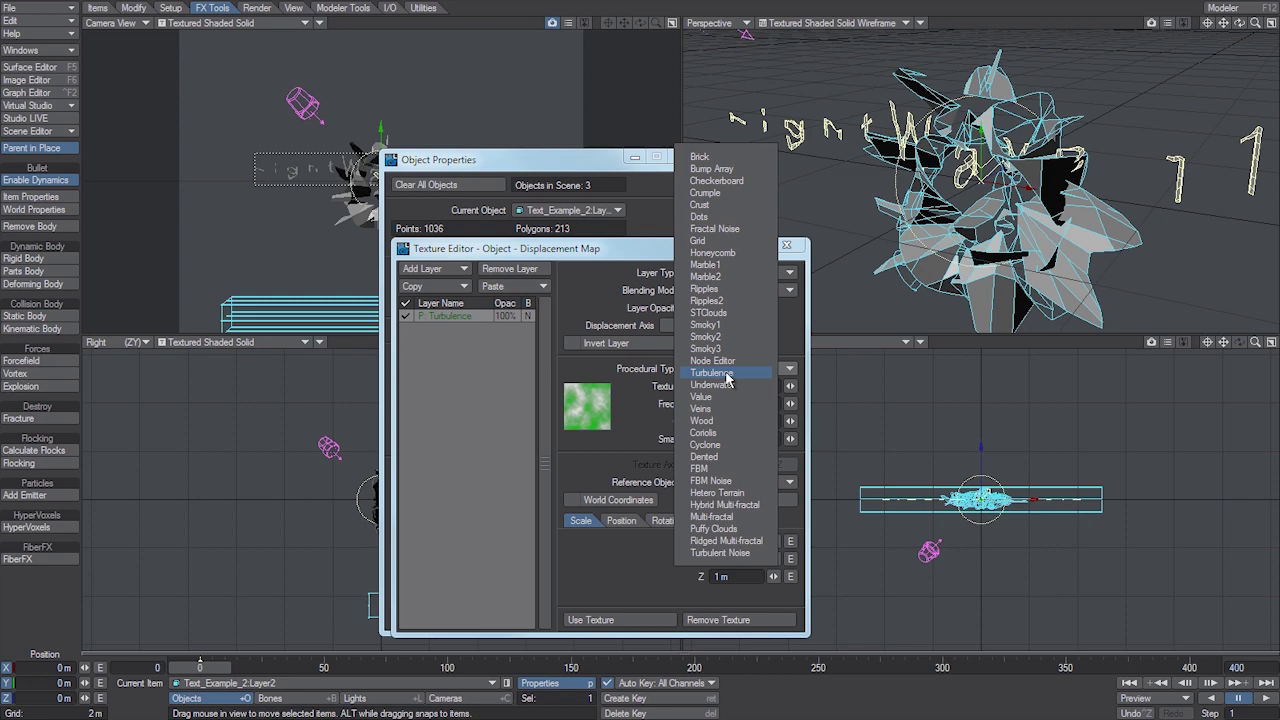
click(735, 289)
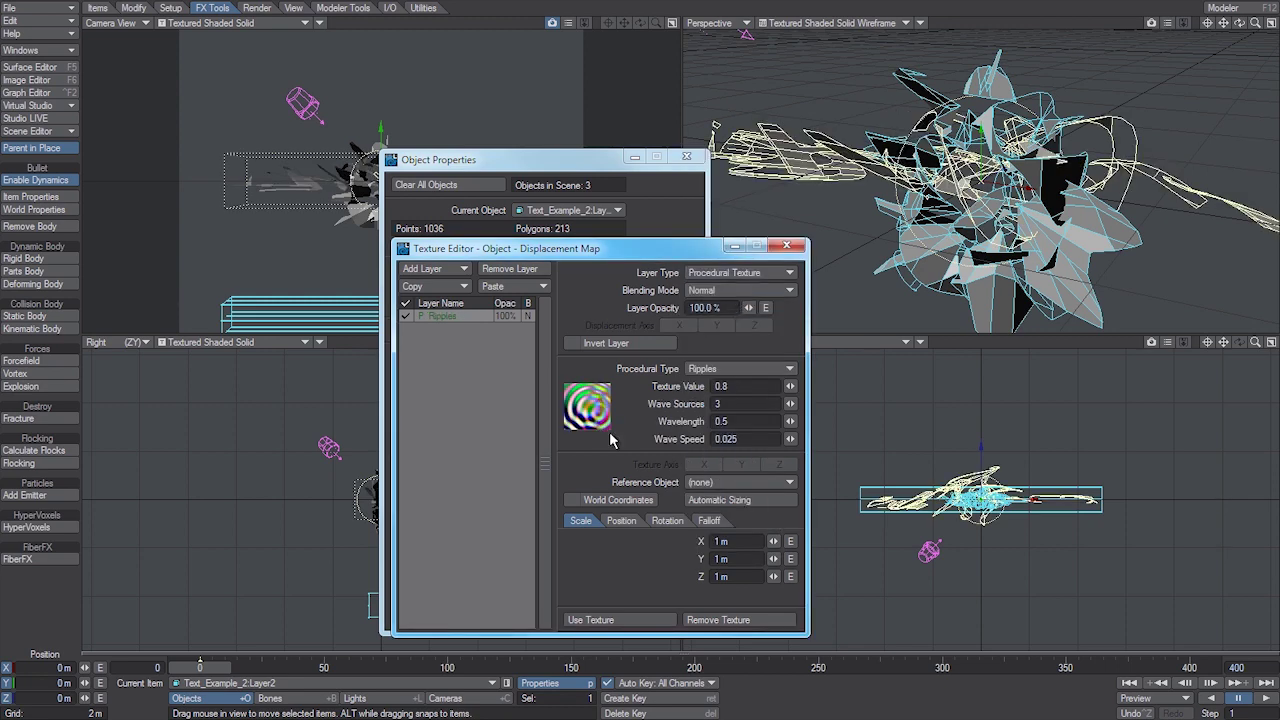
key(Return)
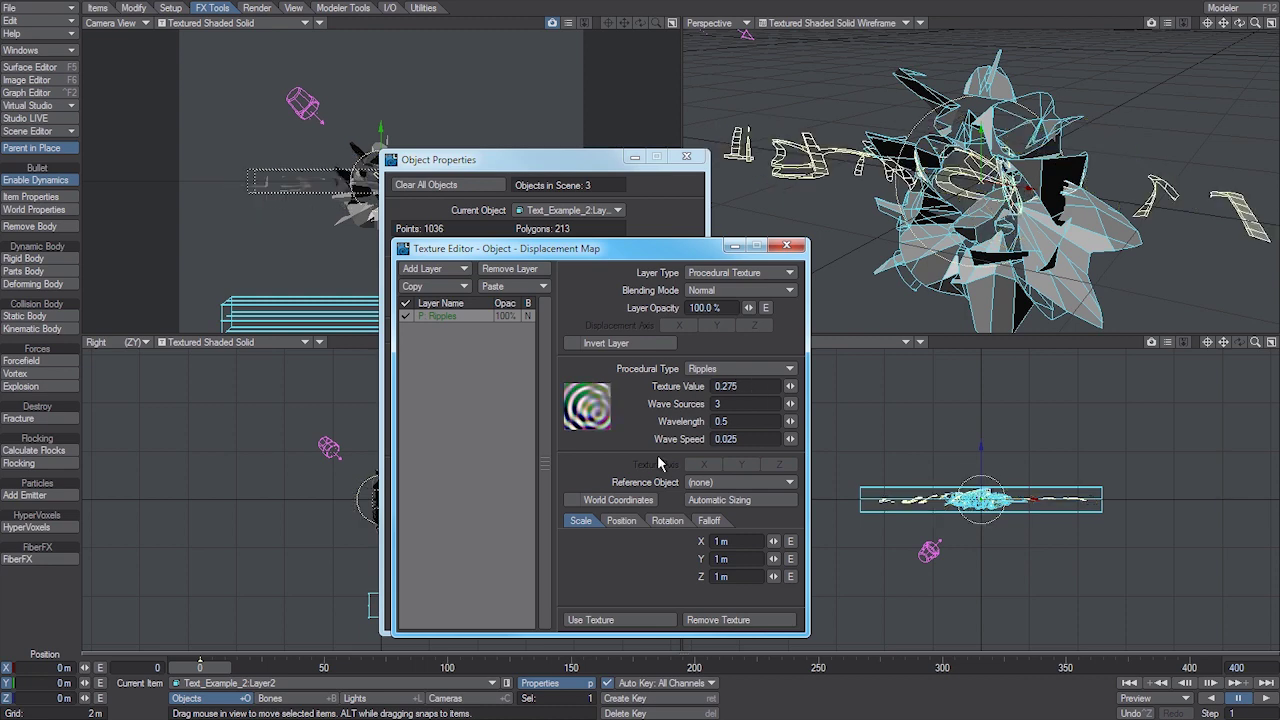
click(765, 308)
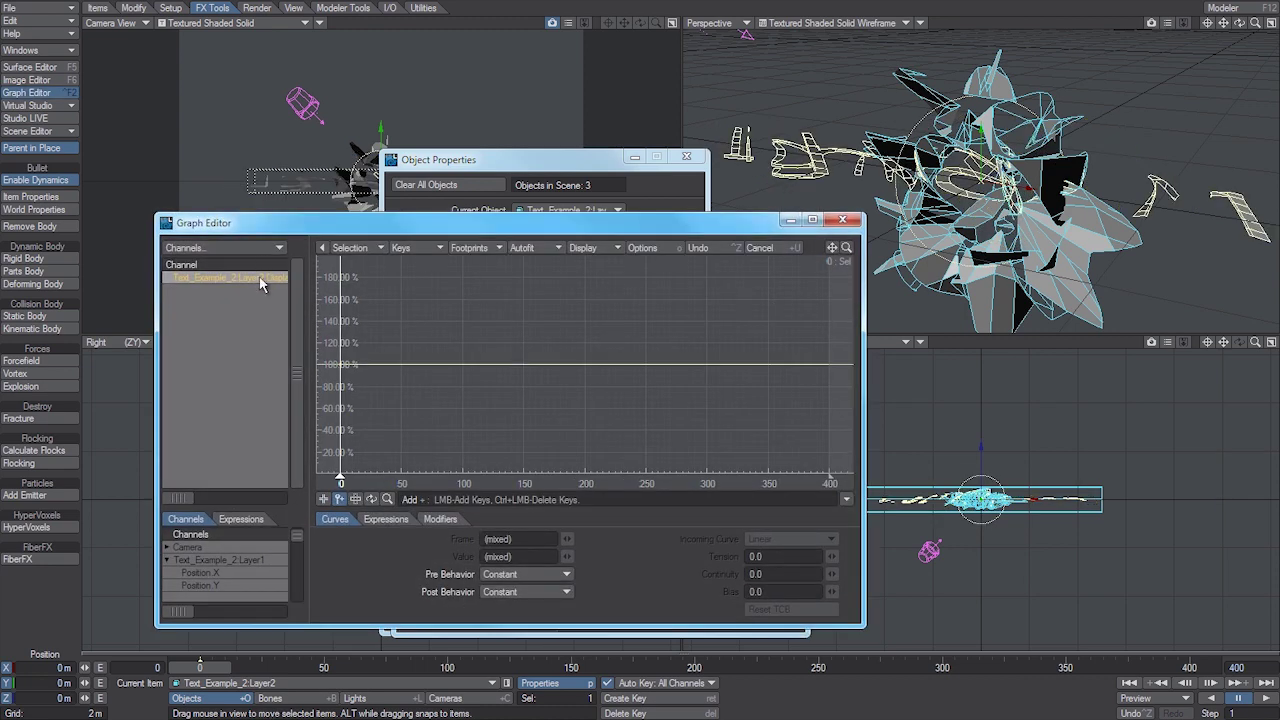
- Paste the ramp into the opacity envelope and set the first keys to 0%
right_click(260, 284)
click(252, 348)
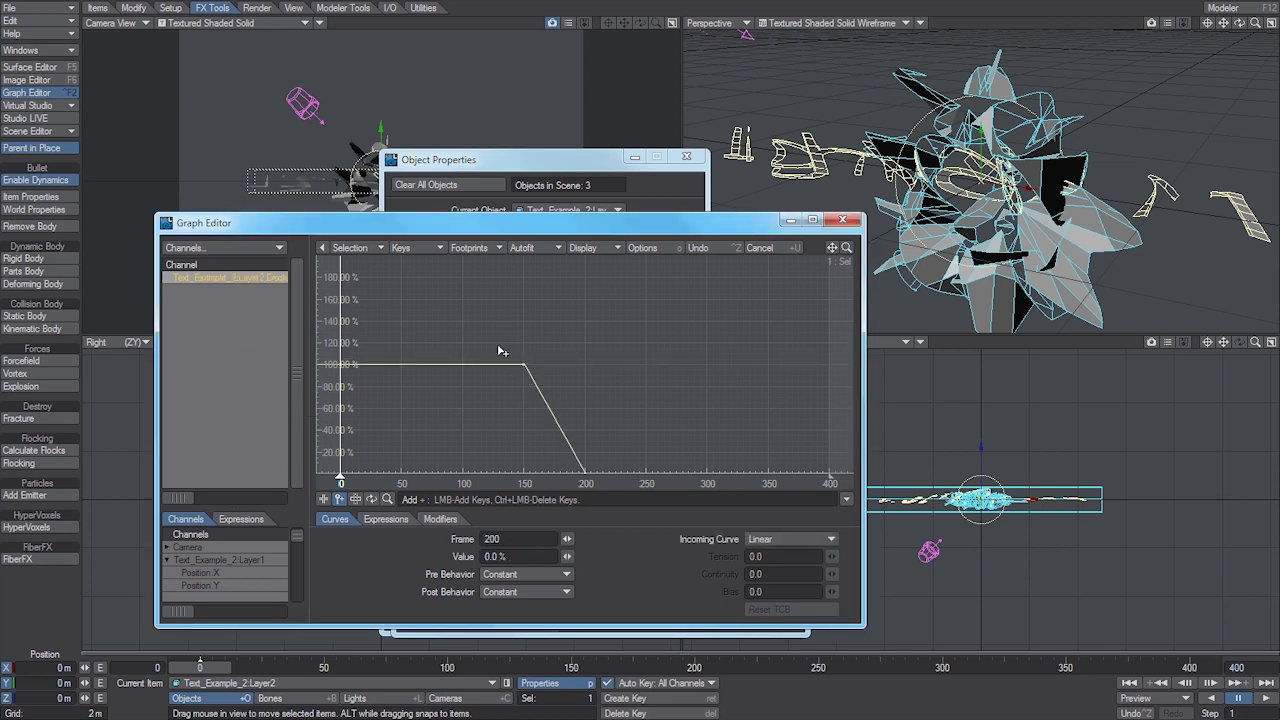
click(499, 391)
ctrl+click(512, 396)
right_drag(492, 337, 332, 334)
double_click(497, 556)
text(0)
key(Return)
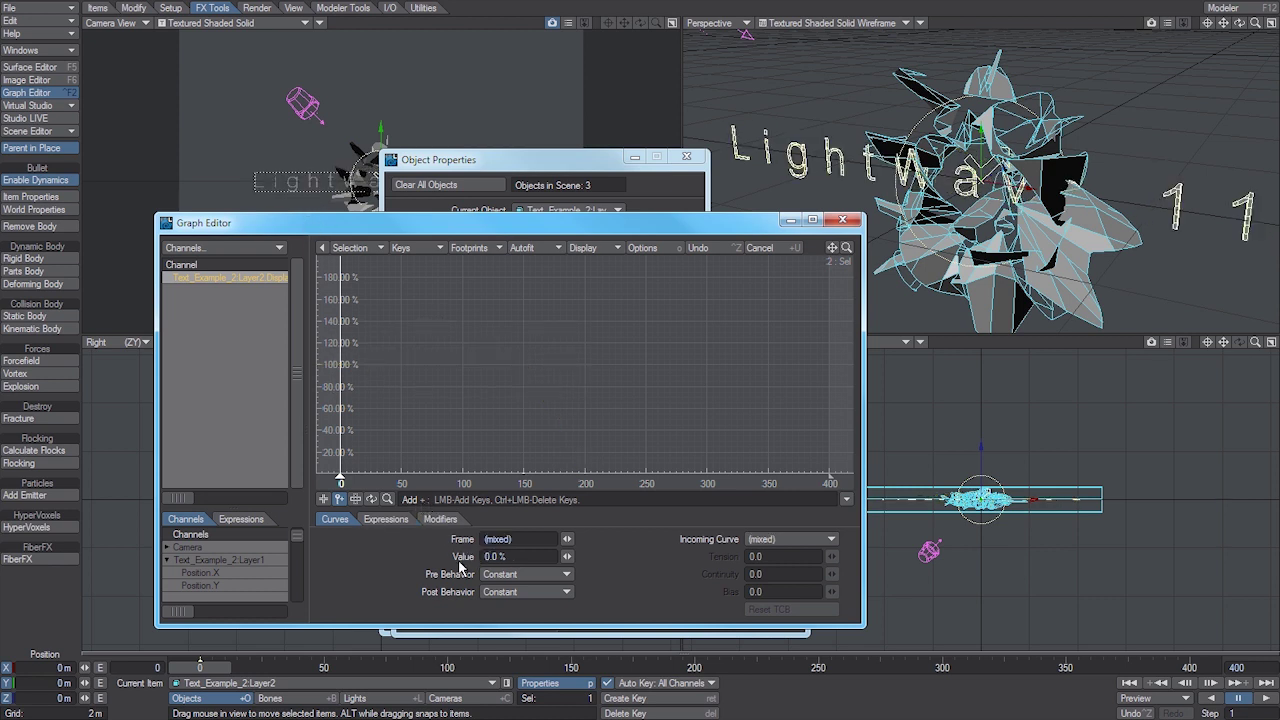
click(830, 247)
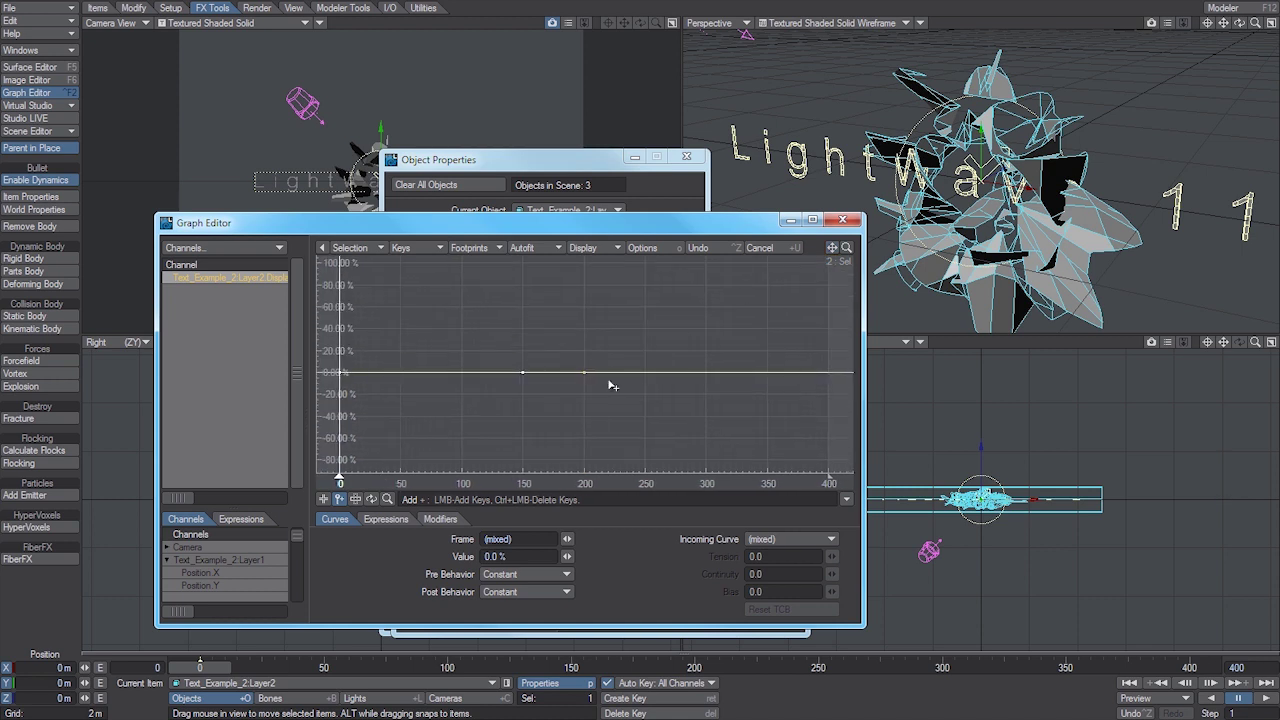
- Set the frame 200 key to 100% and slide both keys earlier to frames 100–150
click(620, 433)
double_click(494, 556)
text(100)
key(Return)
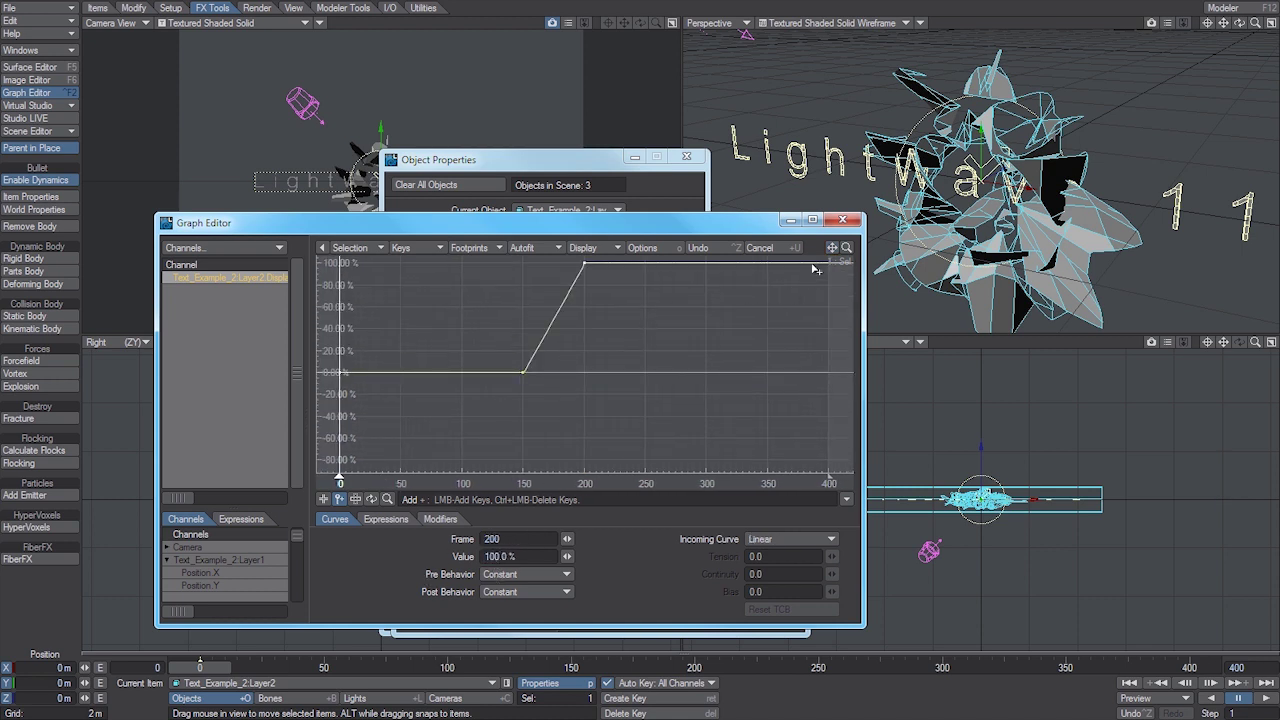
drag(831, 247, 849, 302)
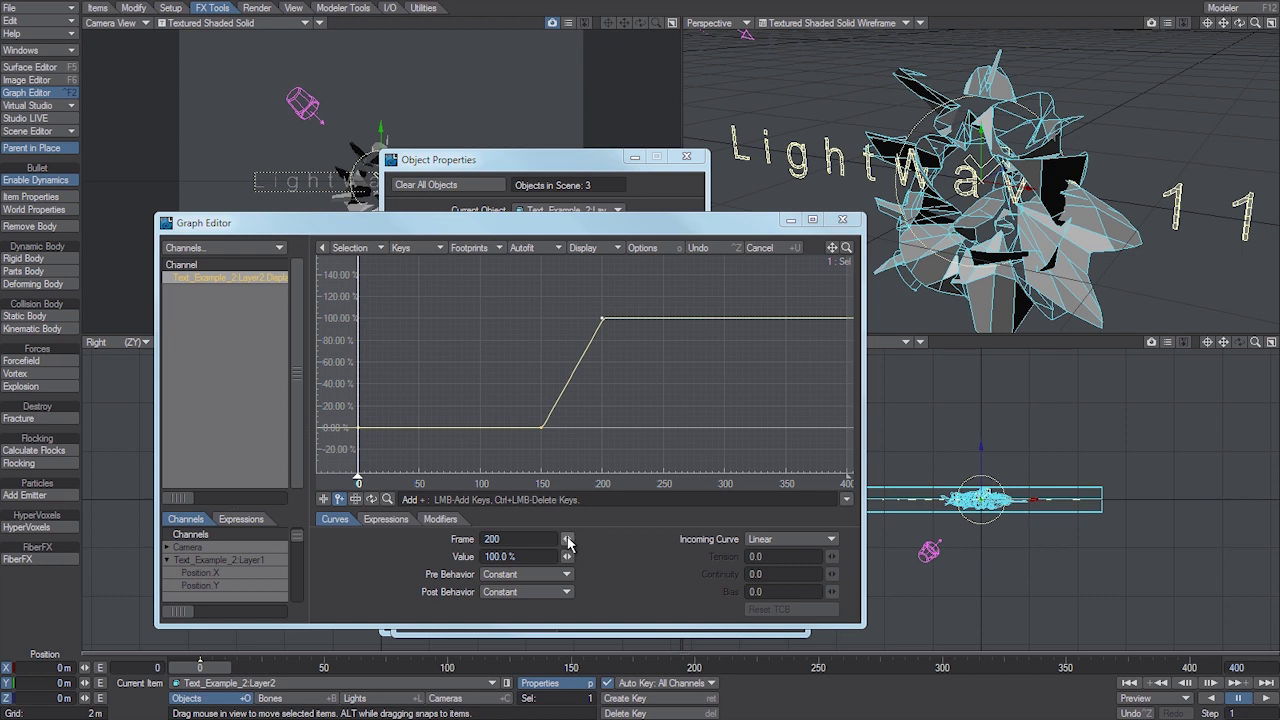
right_drag(487, 297, 628, 430)
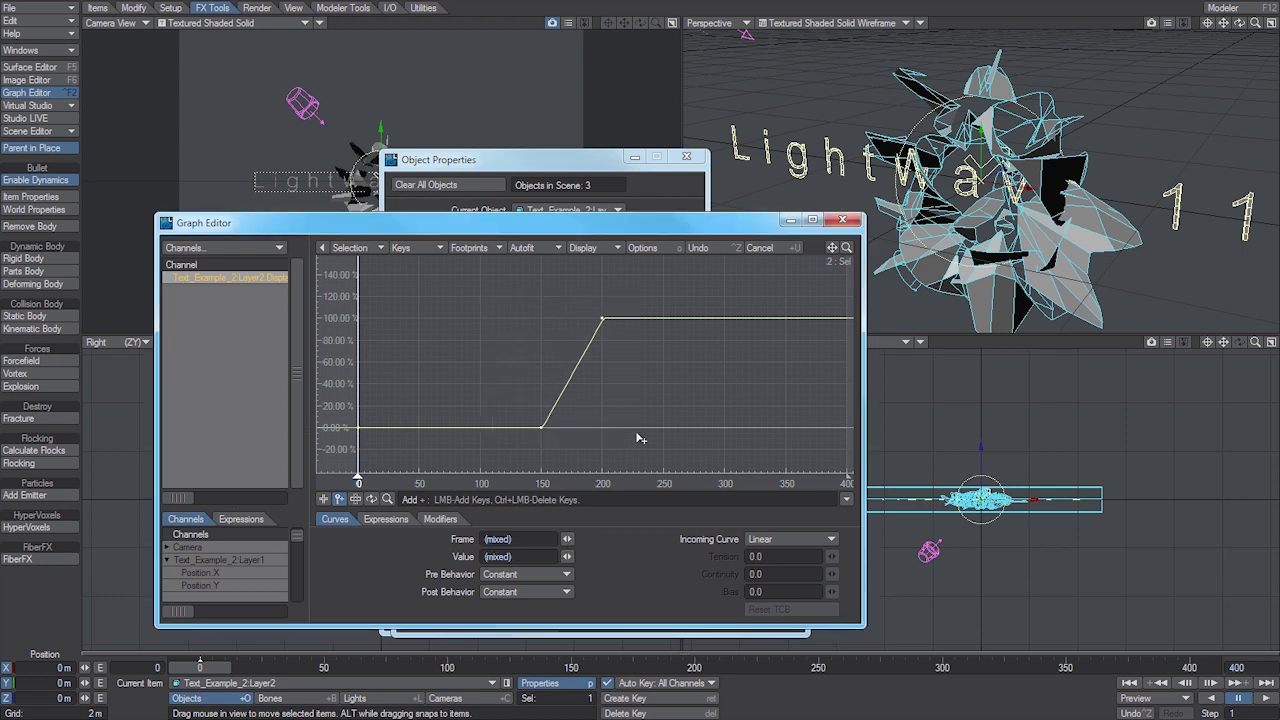
drag(567, 539, 539, 539)
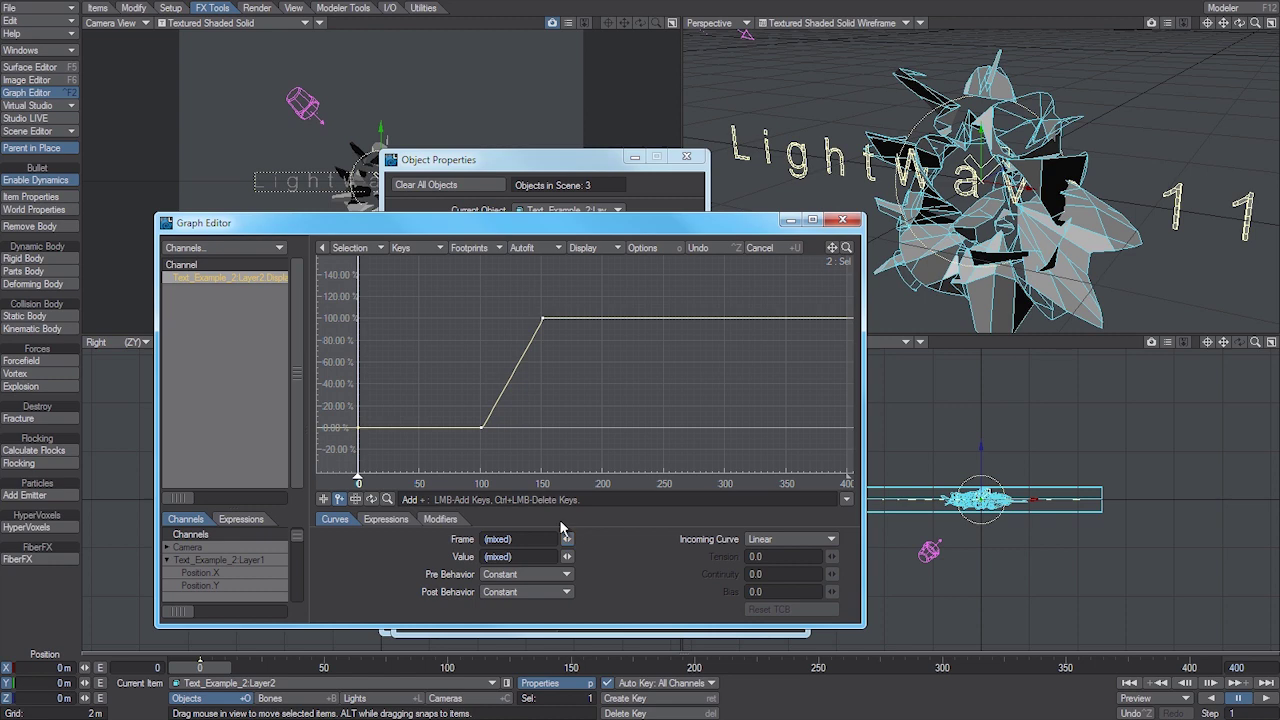
- Close the Graph Editor, Texture Editor and Object Properties, and set the camera view to Wireframe
click(842, 219)
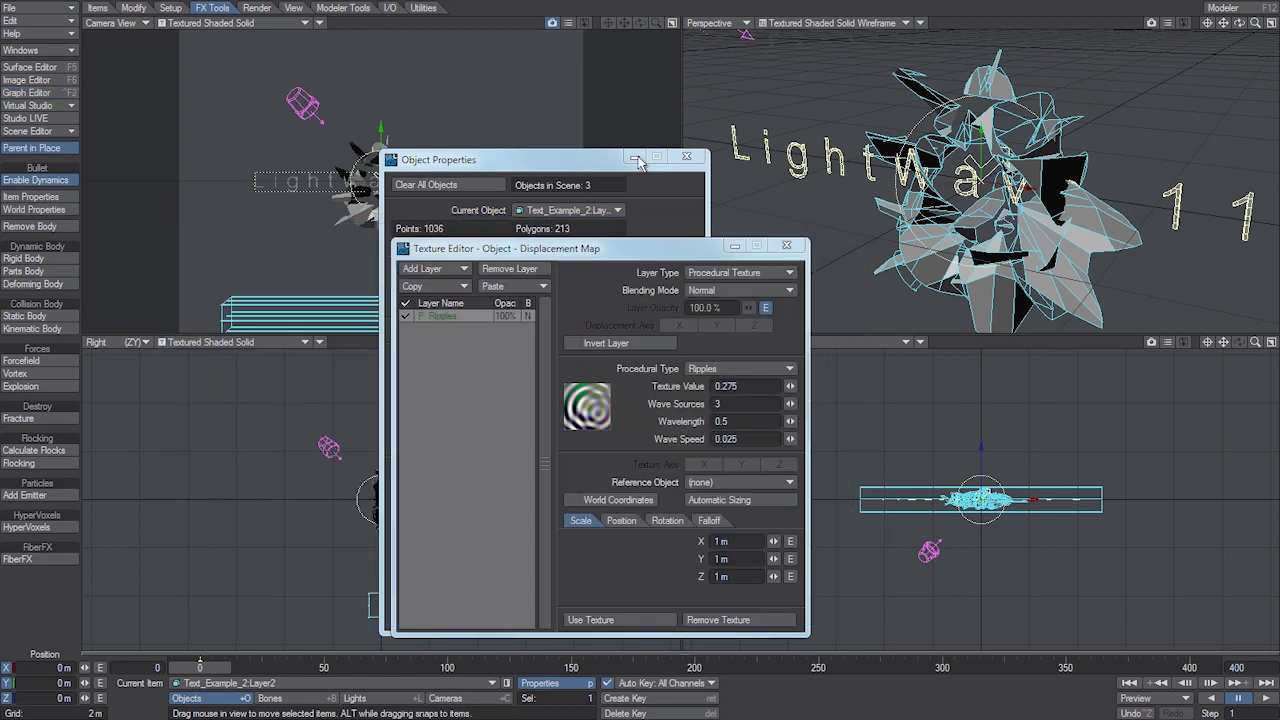
click(786, 246)
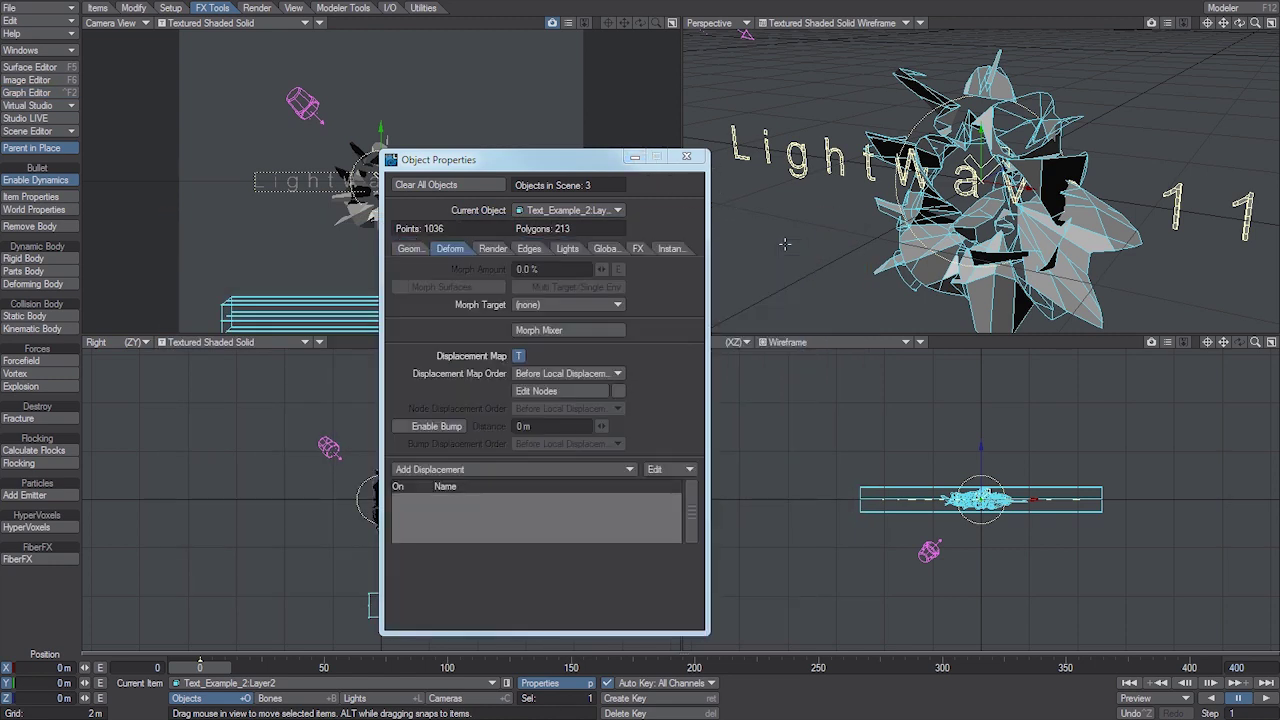
click(686, 157)
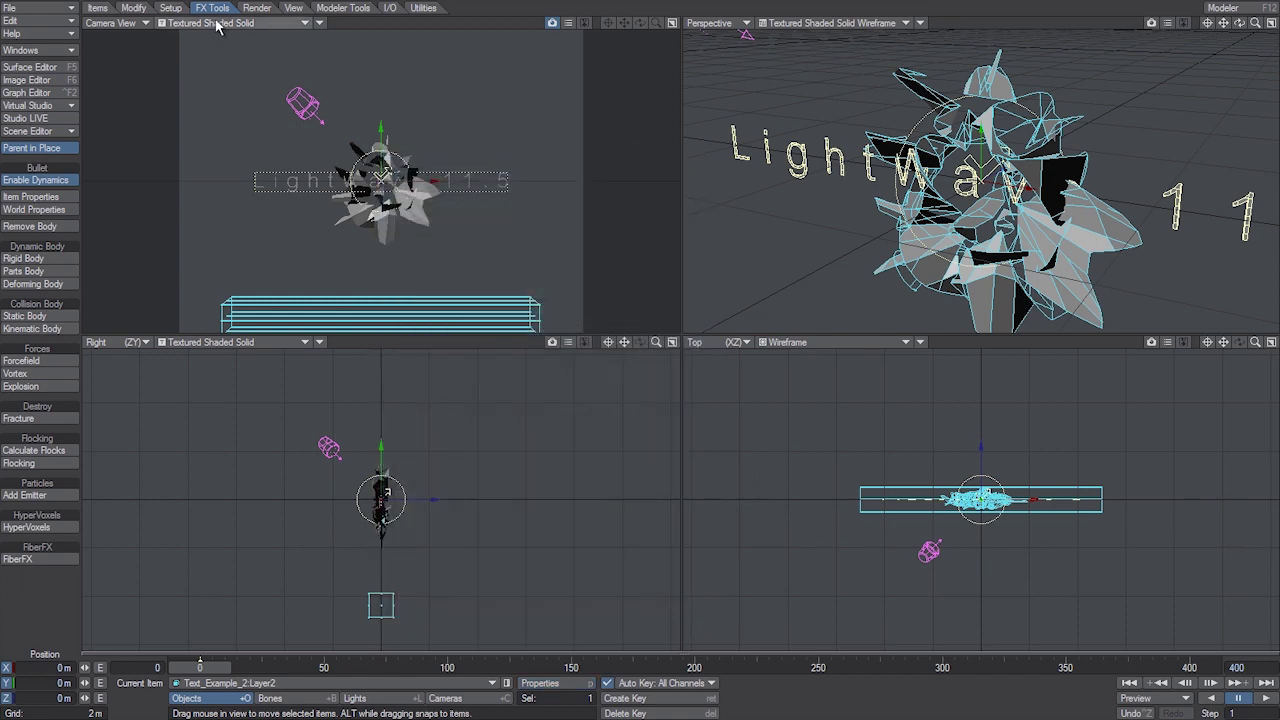
click(205, 22)
click(204, 3)
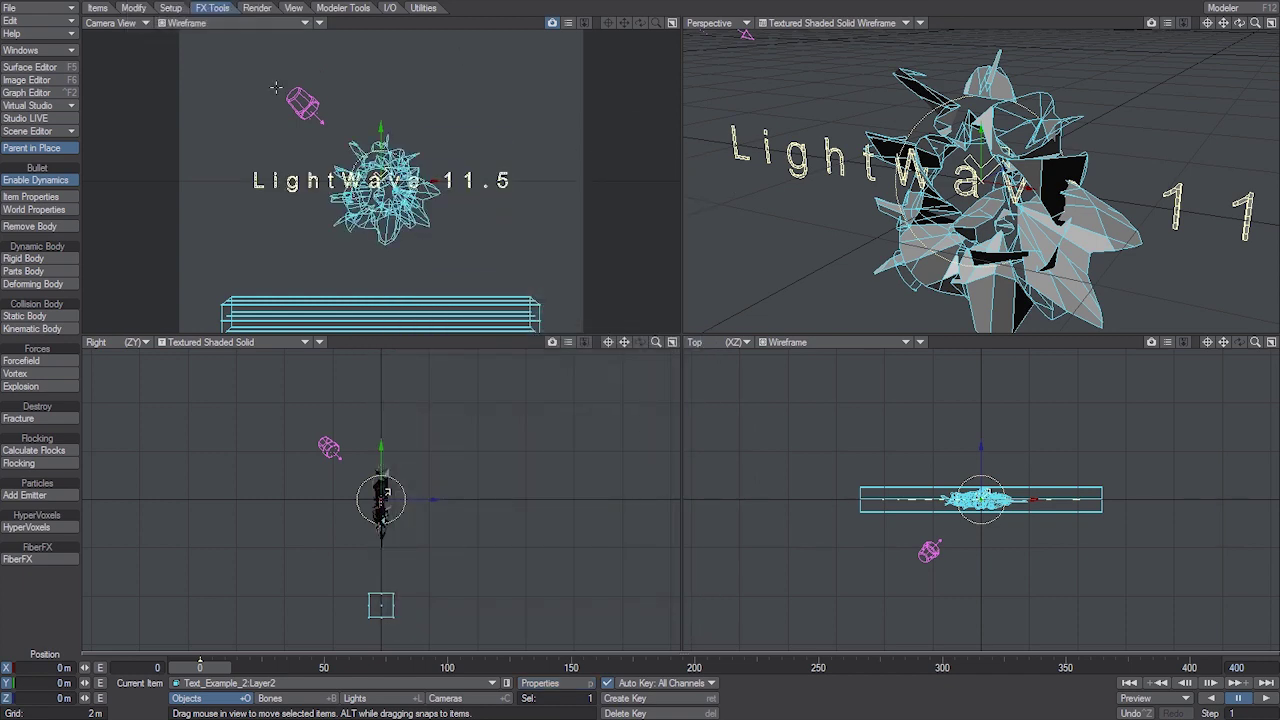
- Open the Flock Director custom object, run Calculate, then abort partway through
click(538, 683)
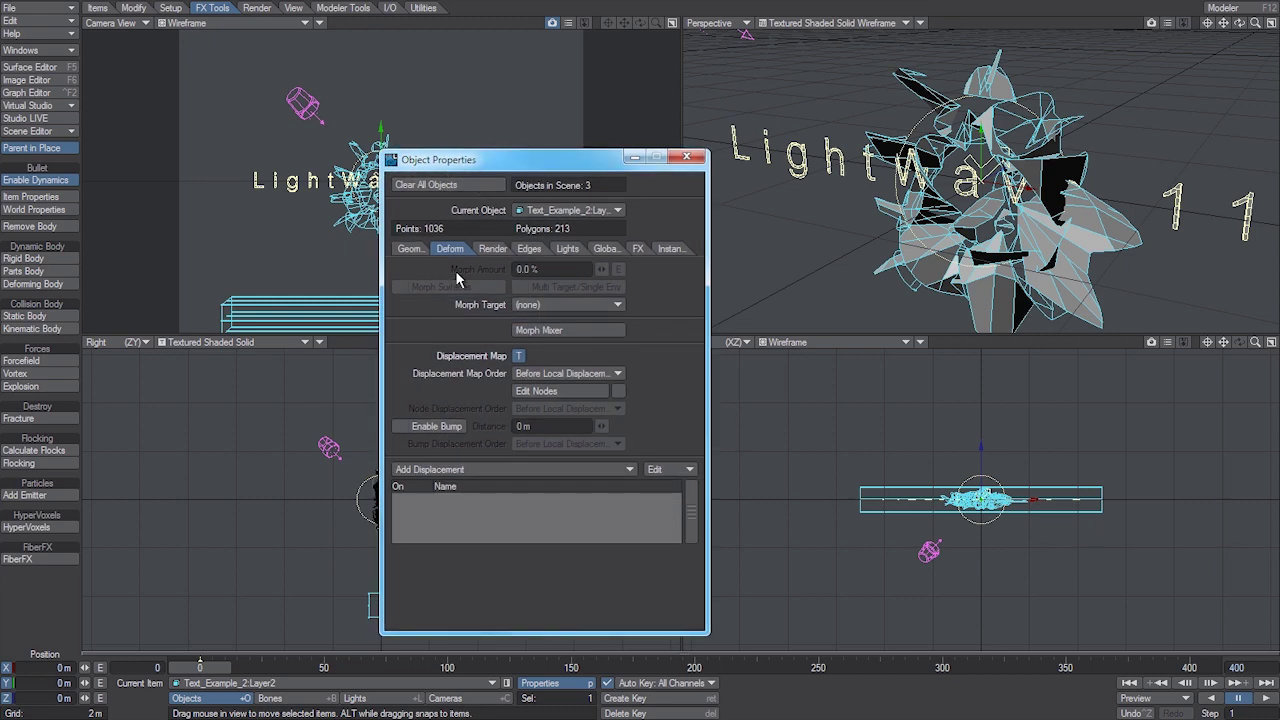
click(423, 249)
double_click(459, 298)
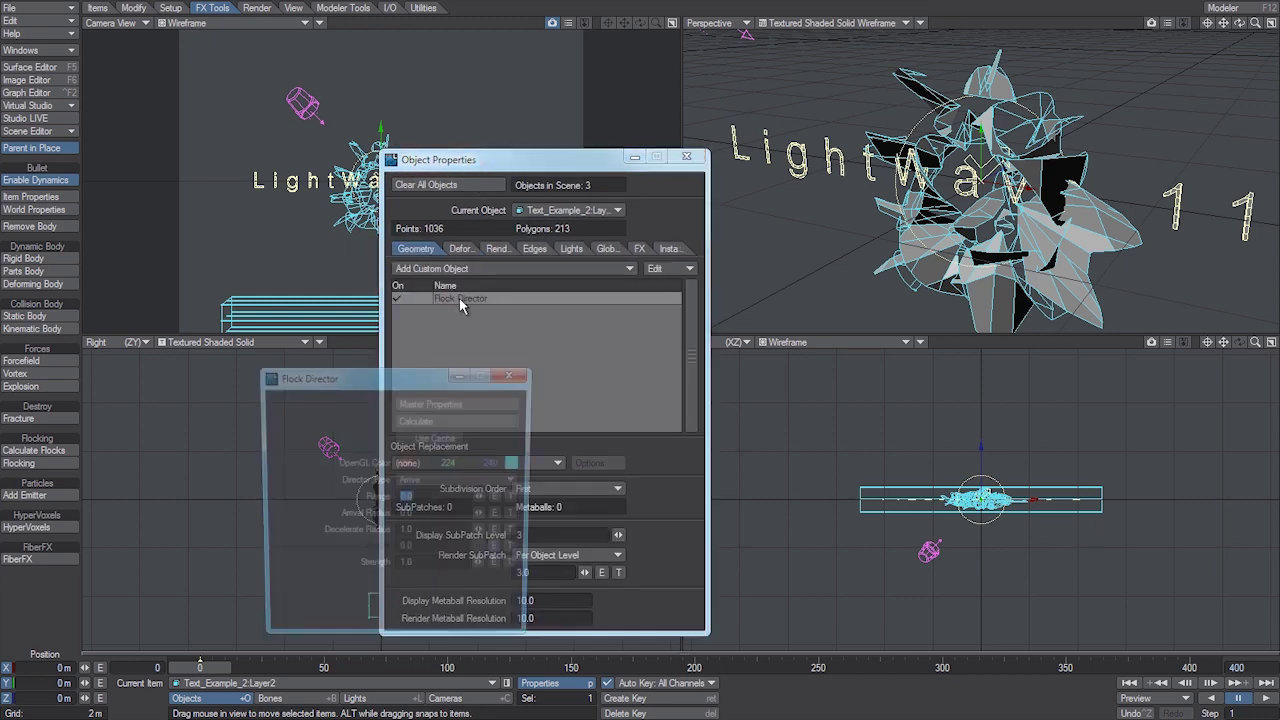
click(686, 157)
drag(424, 383, 765, 246)
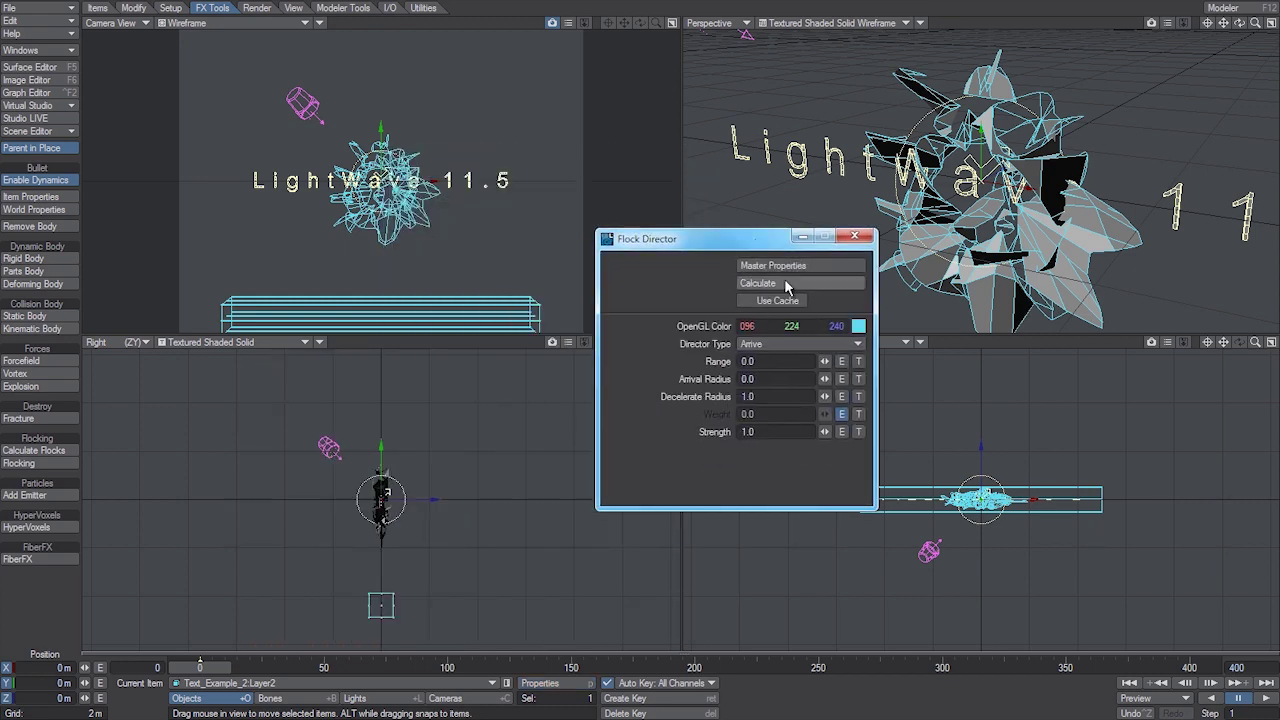
click(785, 284)
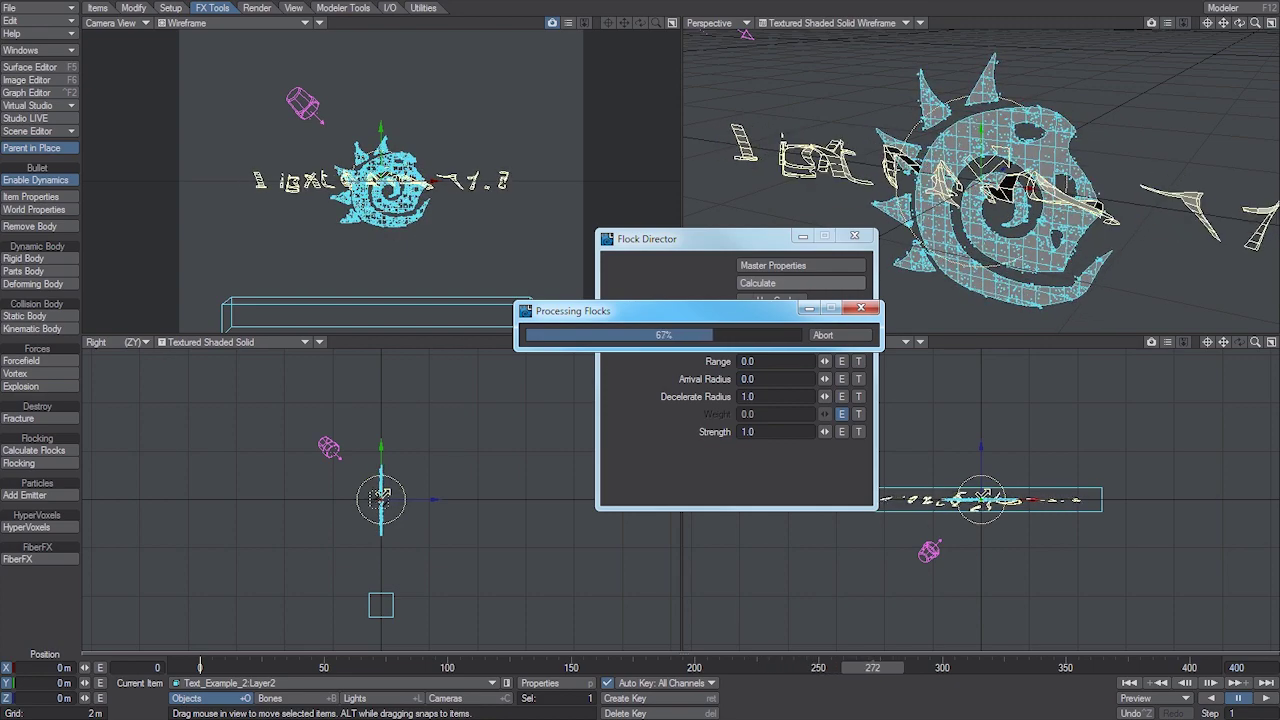
click(823, 335)
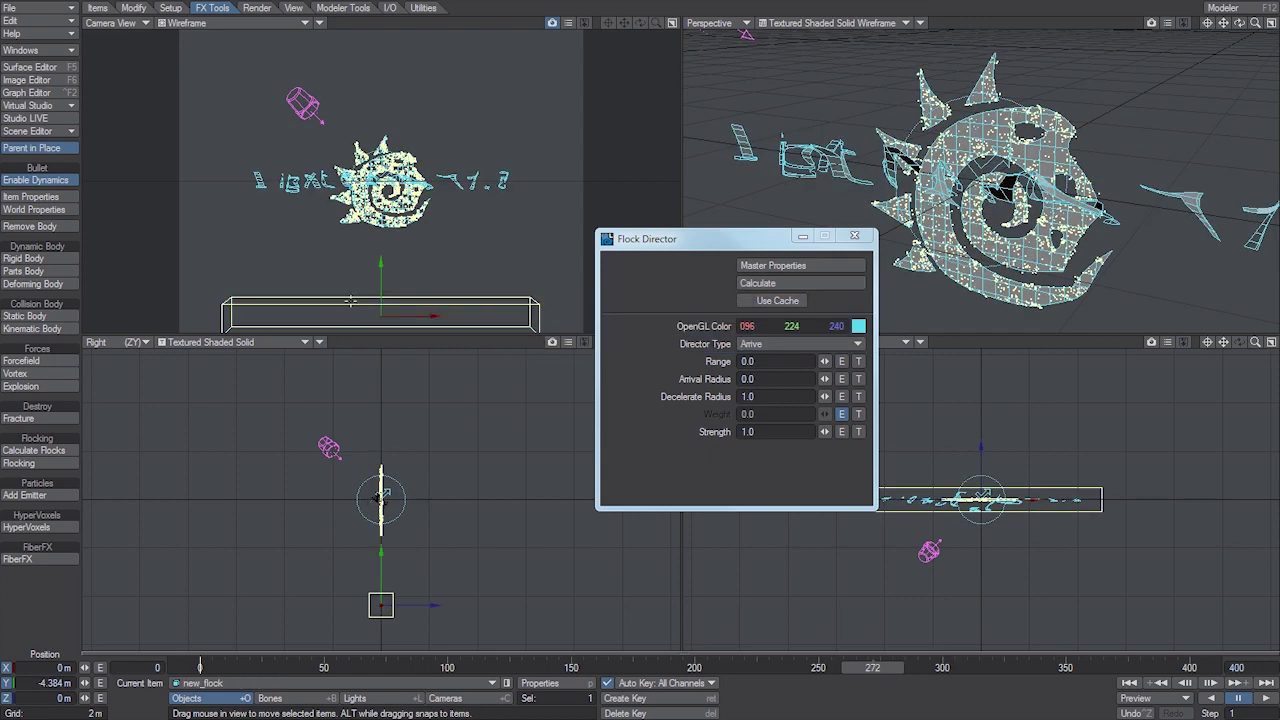
- Add HyperVoxels 3.0 in Volumetrics and Fog Options and open its settings
click(50, 52)
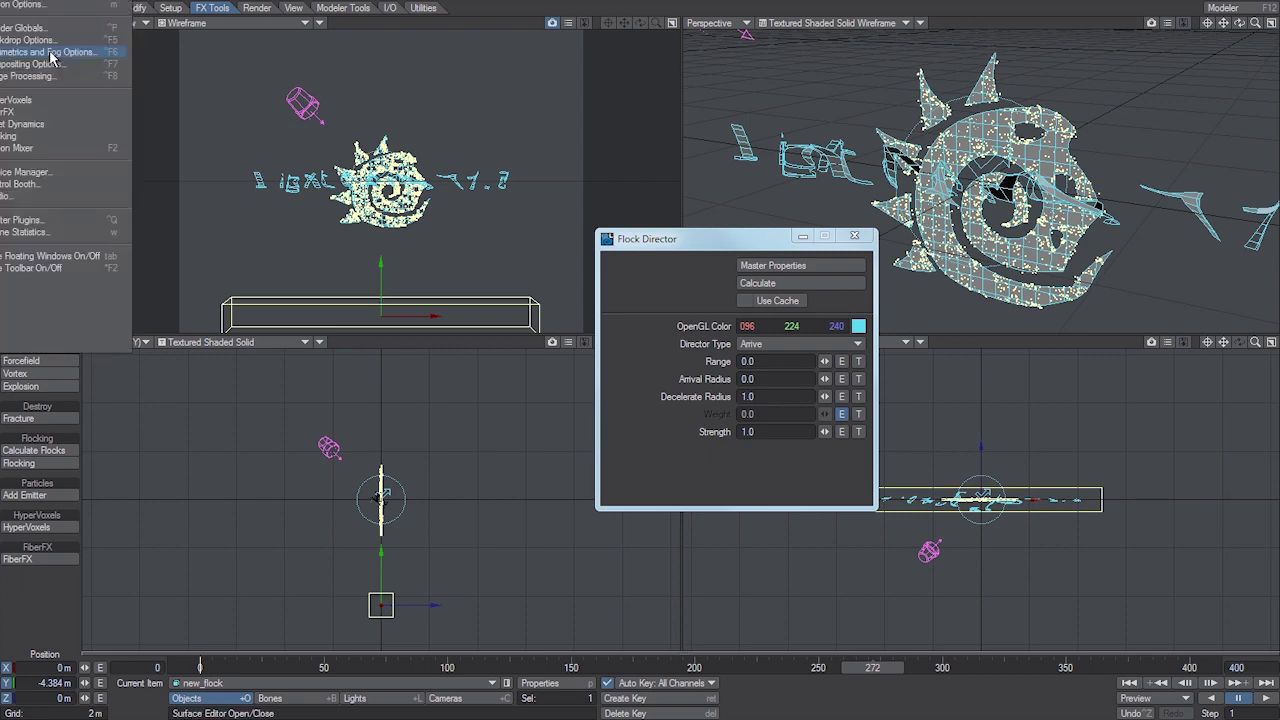
click(51, 55)
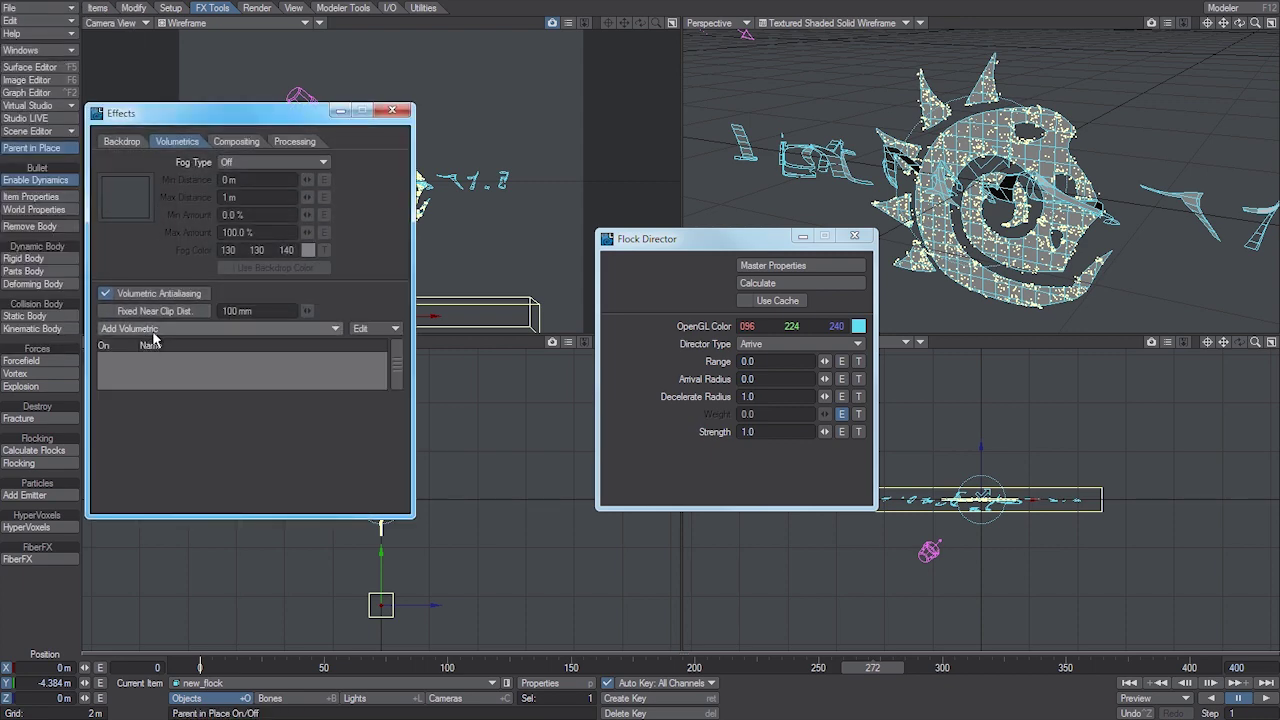
click(153, 336)
click(162, 345)
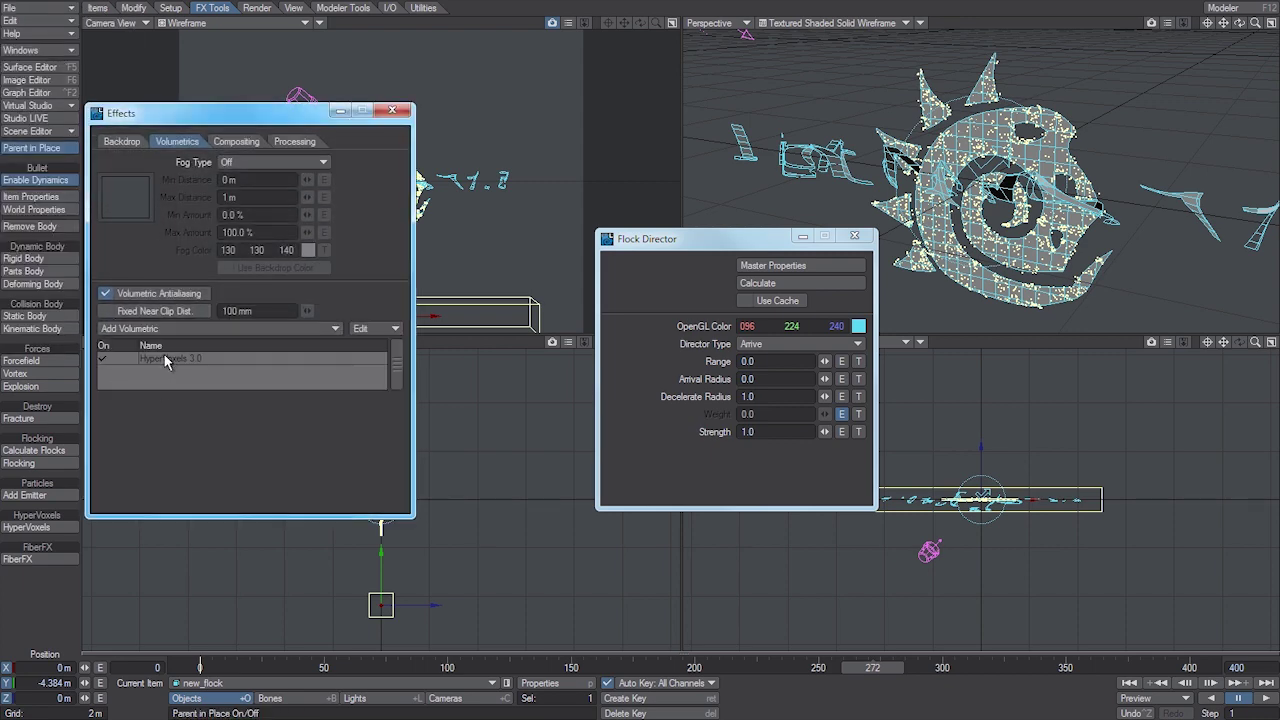
double_click(252, 366)
click(392, 110)
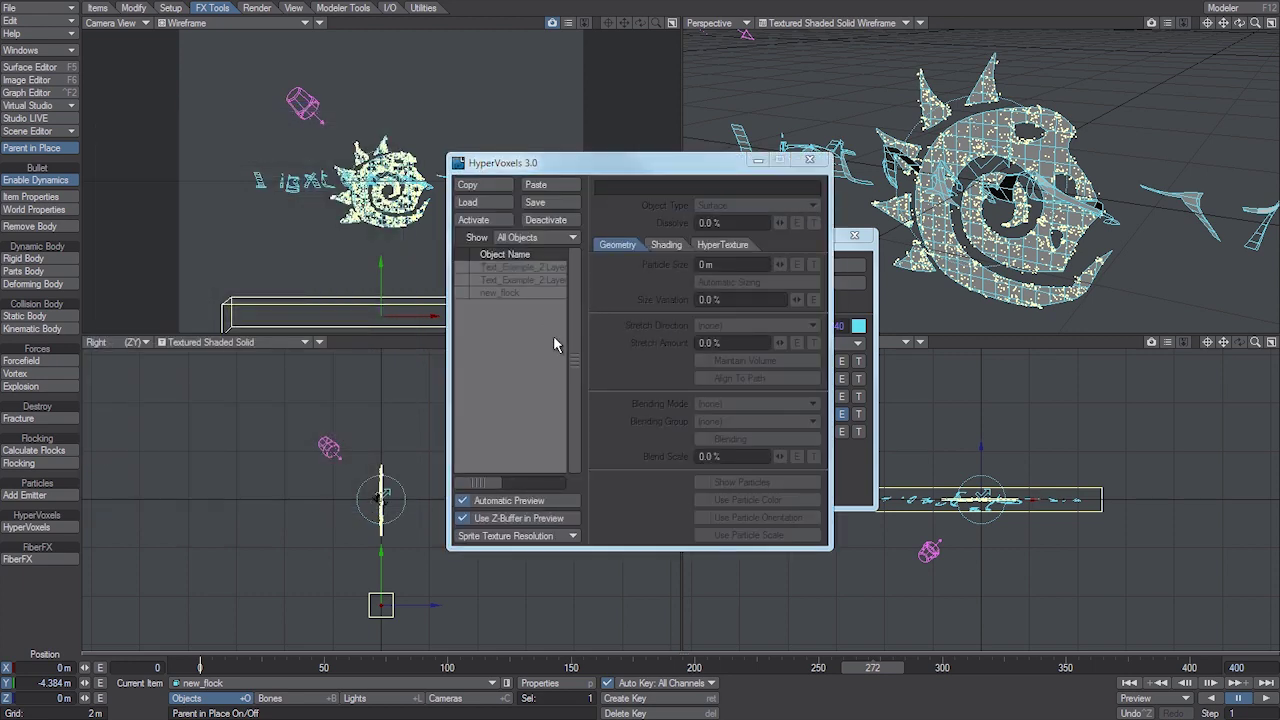
- Activate HyperVoxels on new_flock with 90 mm particle size and switch the camera view to VPR
click(490, 292)
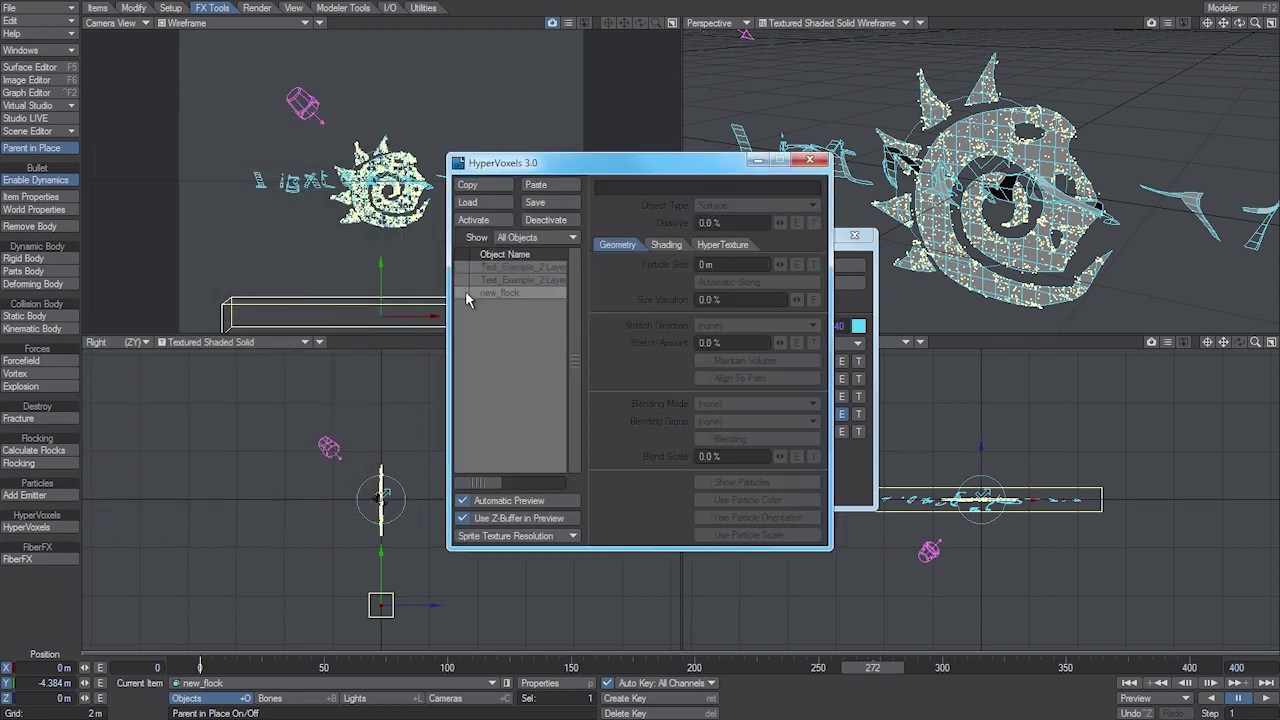
click(478, 220)
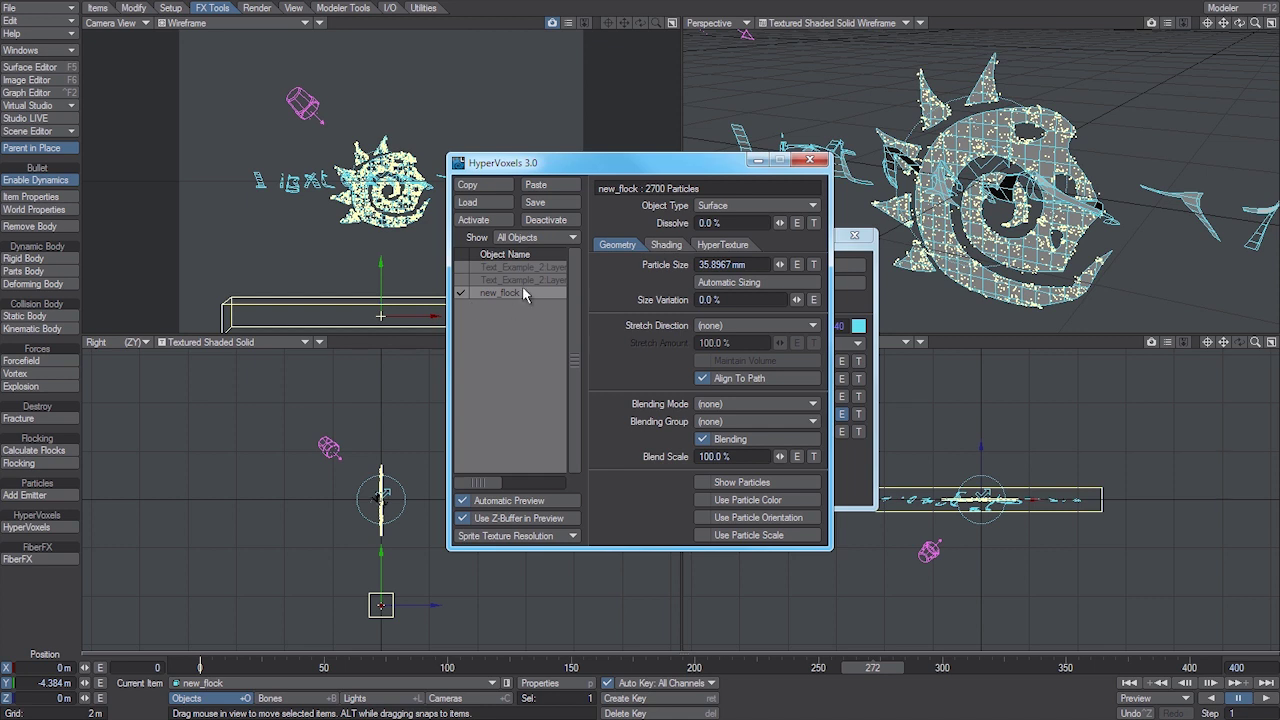
double_click(732, 264)
text(90)
key(Return)
click(180, 22)
click(175, 78)
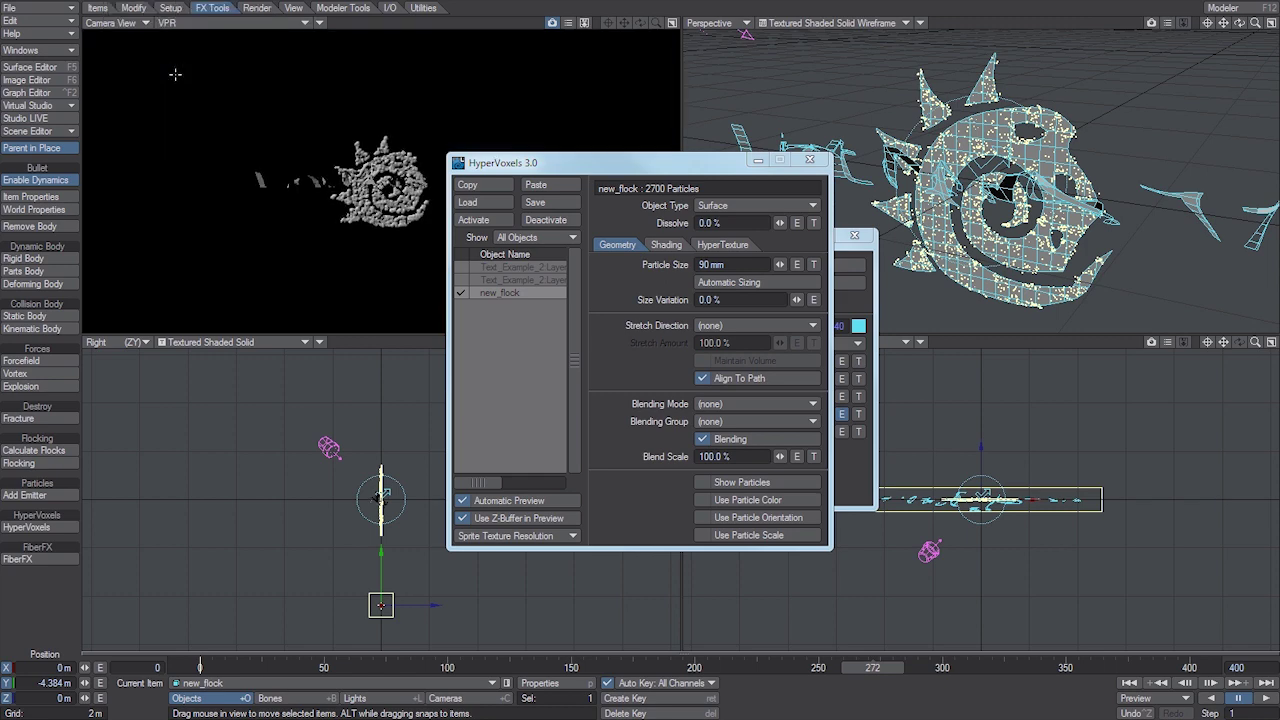
drag(479, 169, 589, 184)
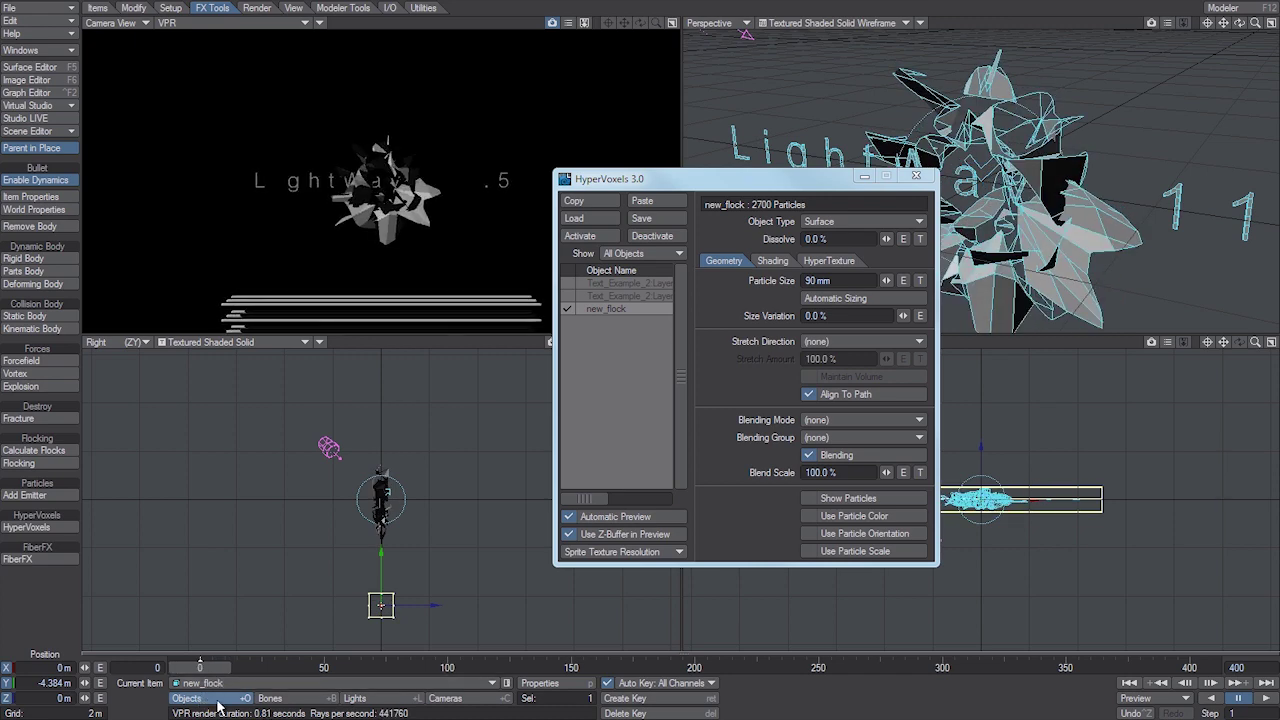
- Mark Text_Example_2:Layer2 and Layer1 as Unseen by Camera in their render settings
key(Up)
click(540, 683)
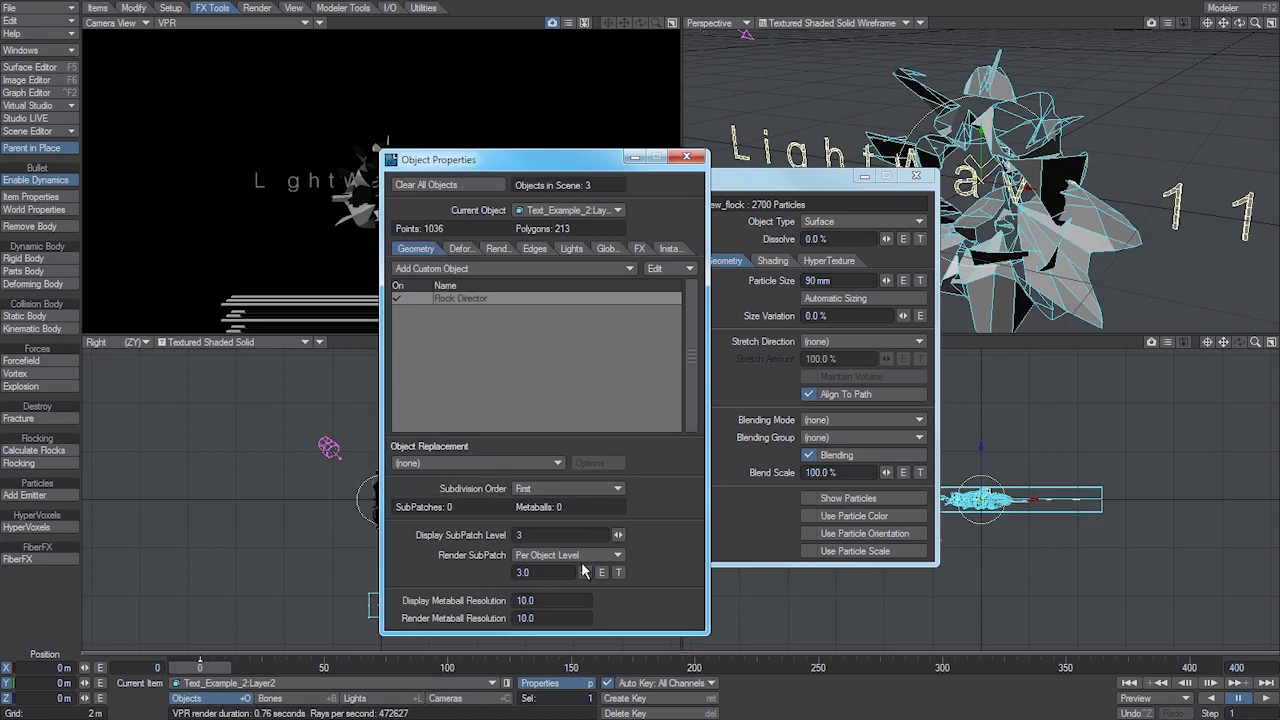
drag(498, 172, 656, 173)
click(650, 252)
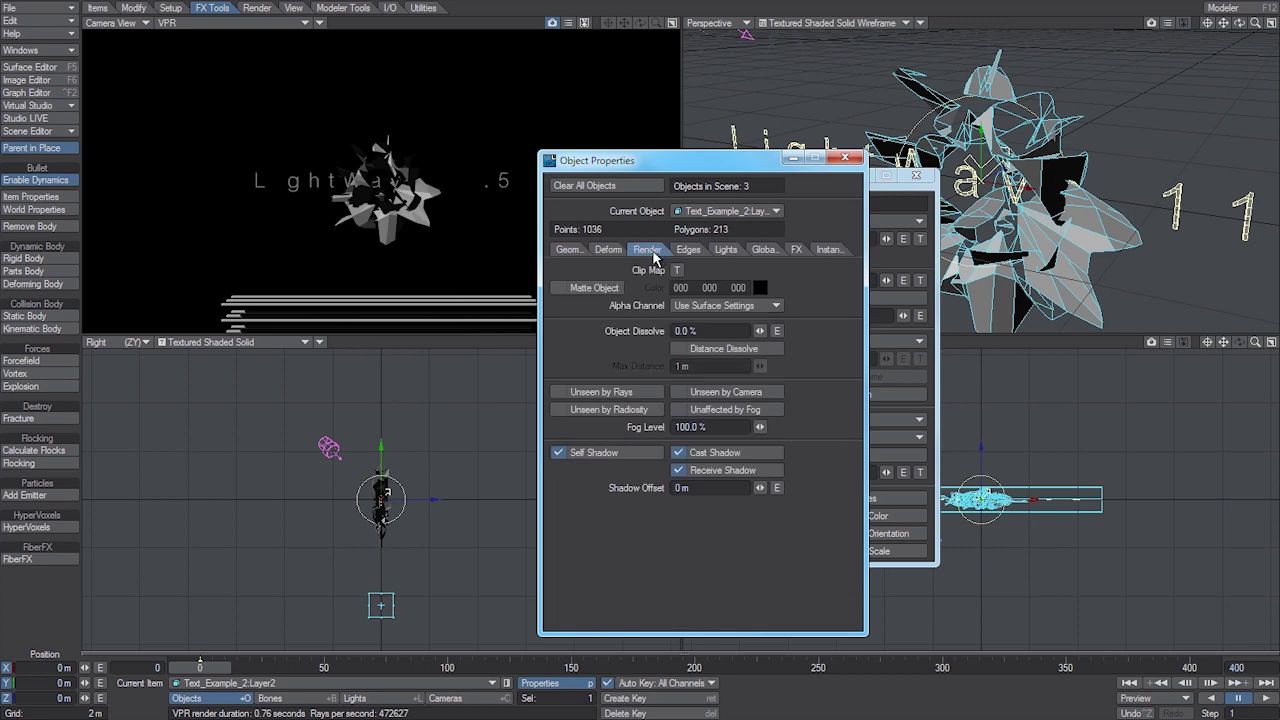
click(693, 394)
key(Up)
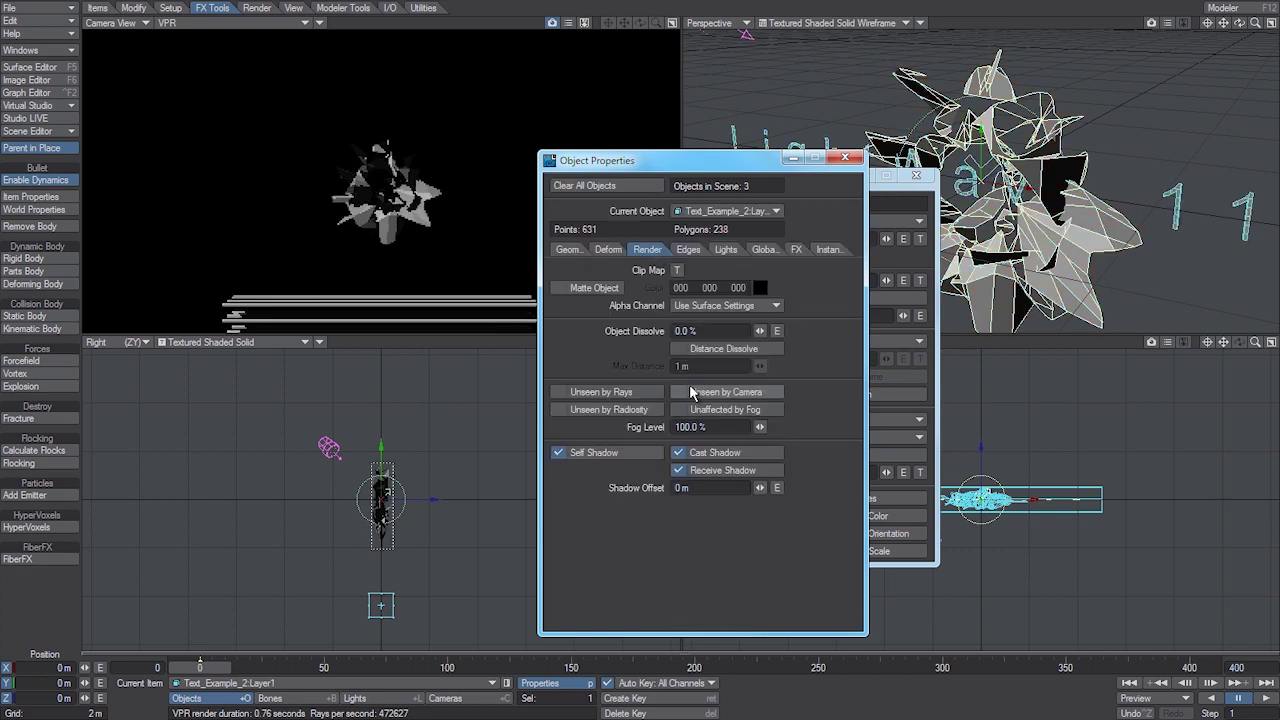
click(540, 683)
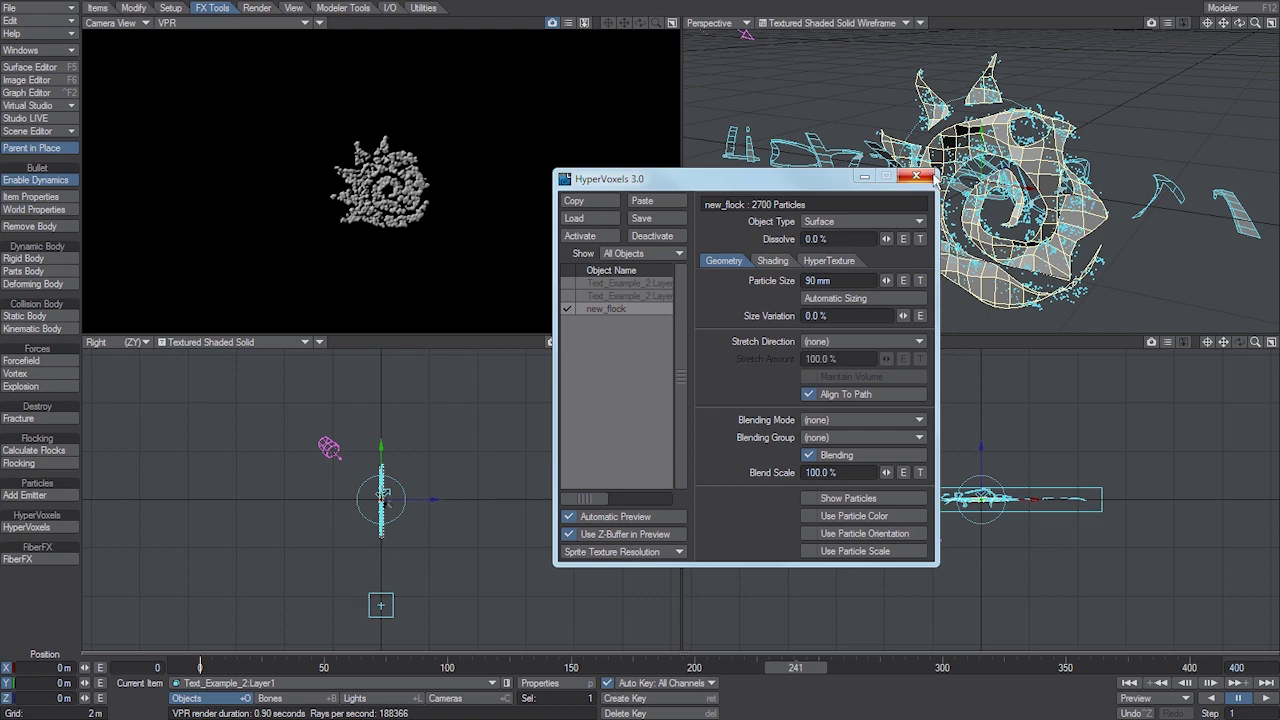
- Close the HyperVoxels and Flock Director panels and set the camera view to Front Face Wireframe
click(928, 178)
click(190, 22)
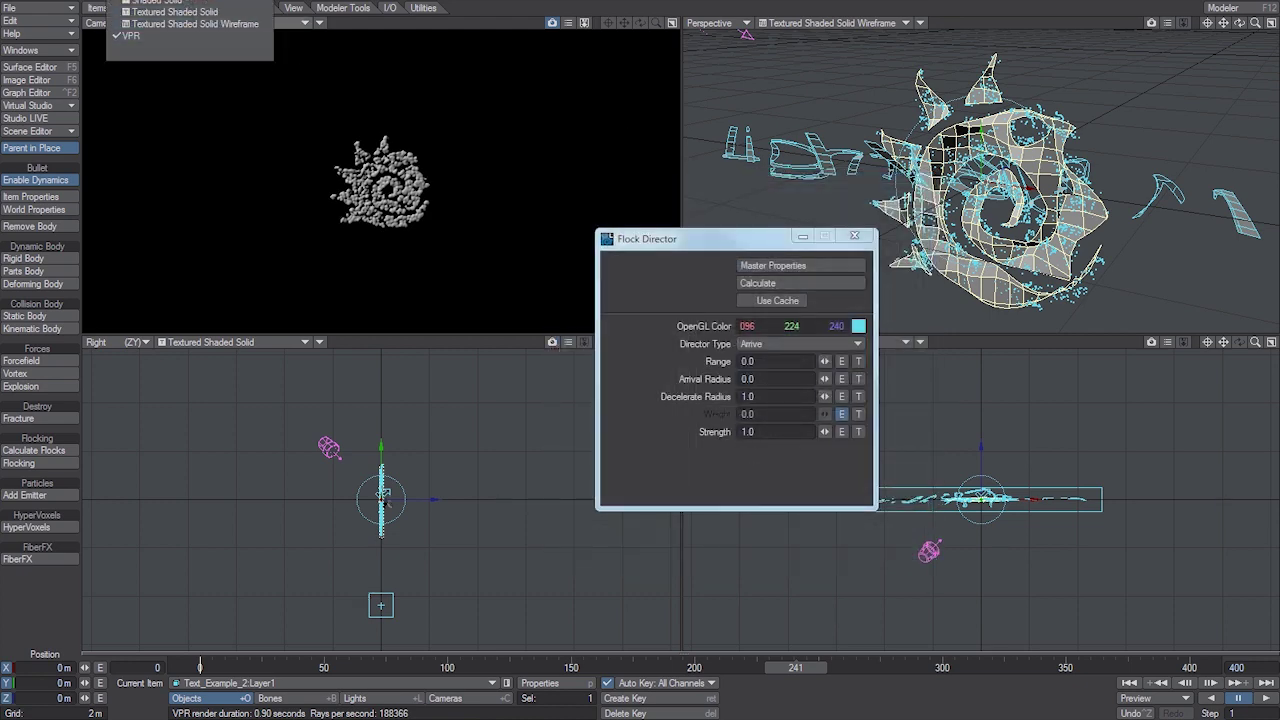
click(177, 2)
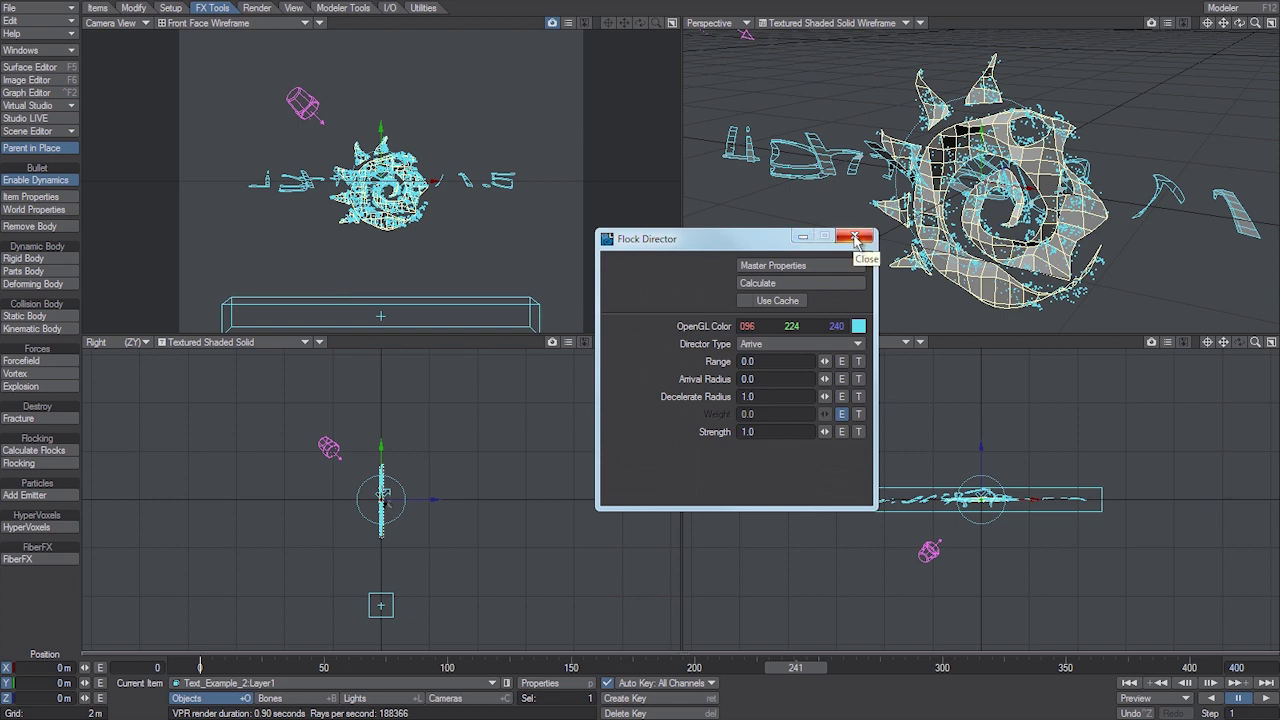
click(855, 237)
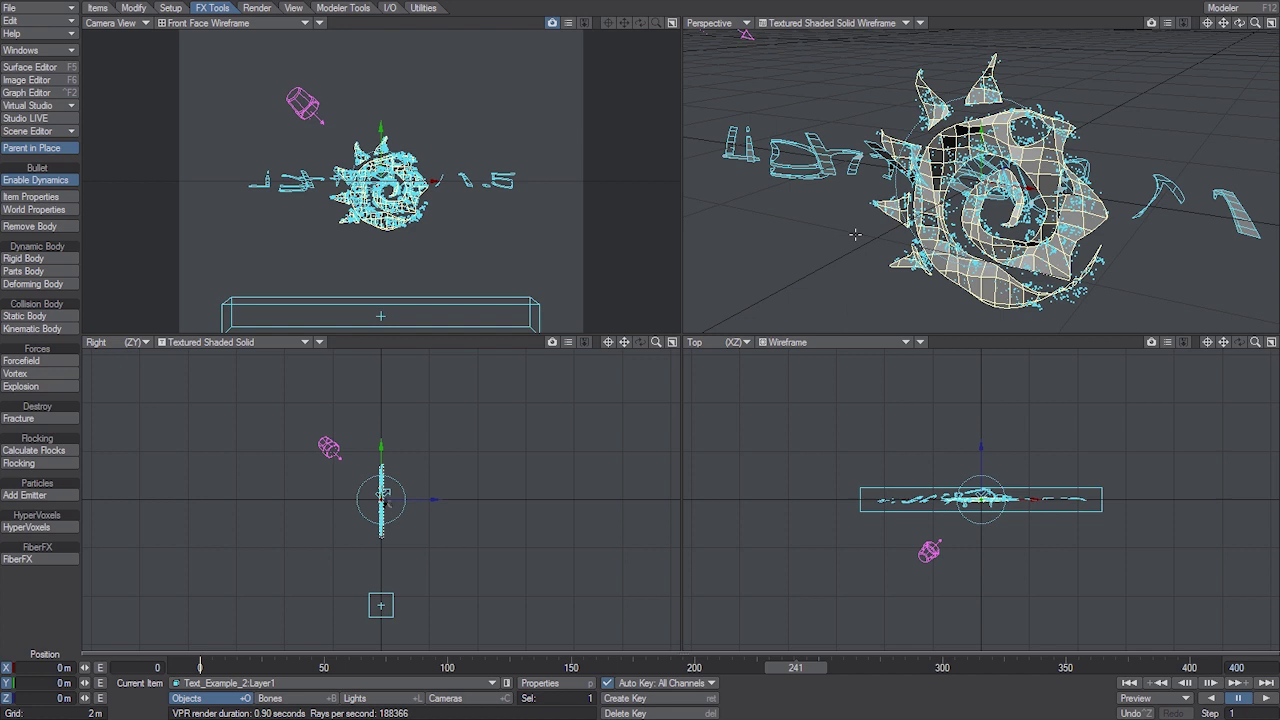